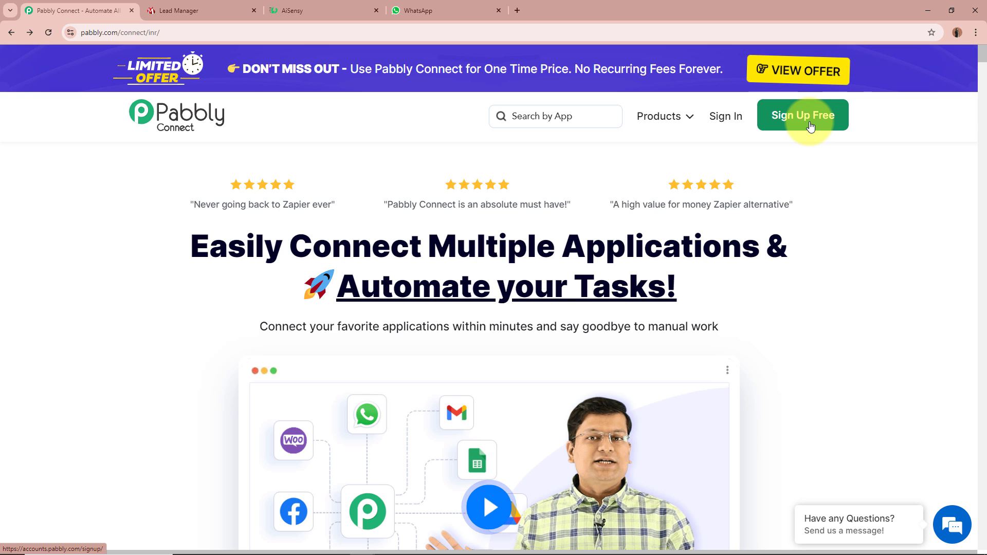
Open Pabbly Connect from the Pabbly account's list of apps
click(719, 118)
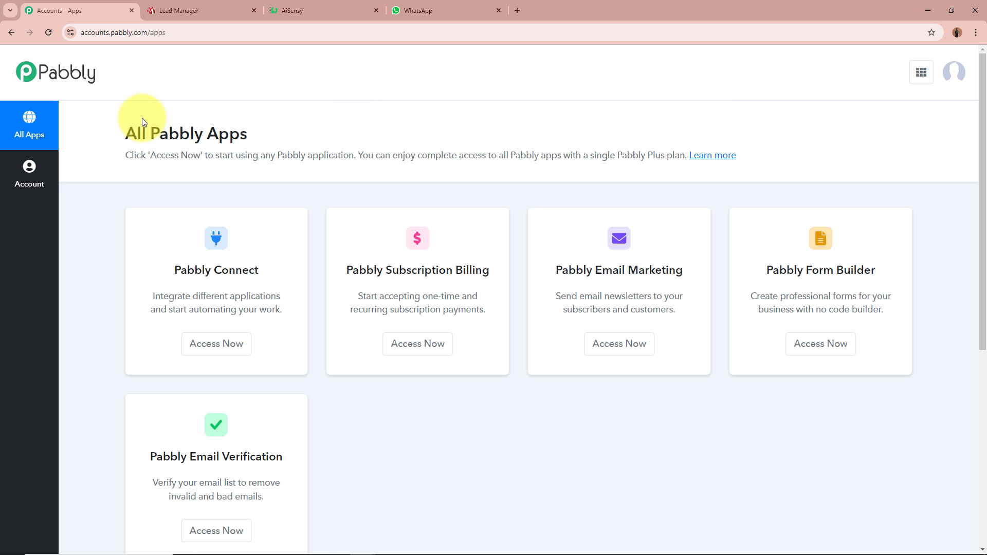
drag(125, 133, 293, 138)
click(293, 138)
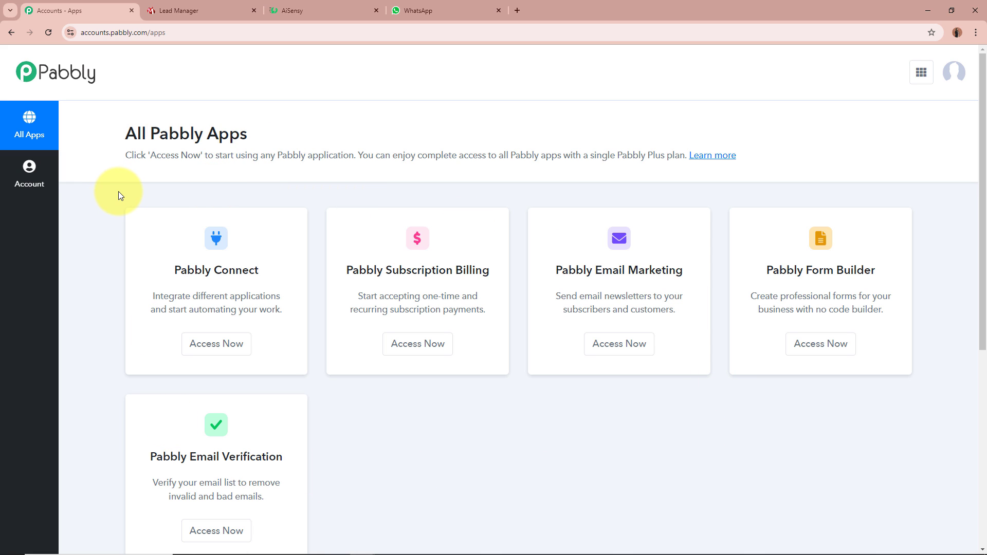
drag(158, 270, 281, 269)
click(281, 268)
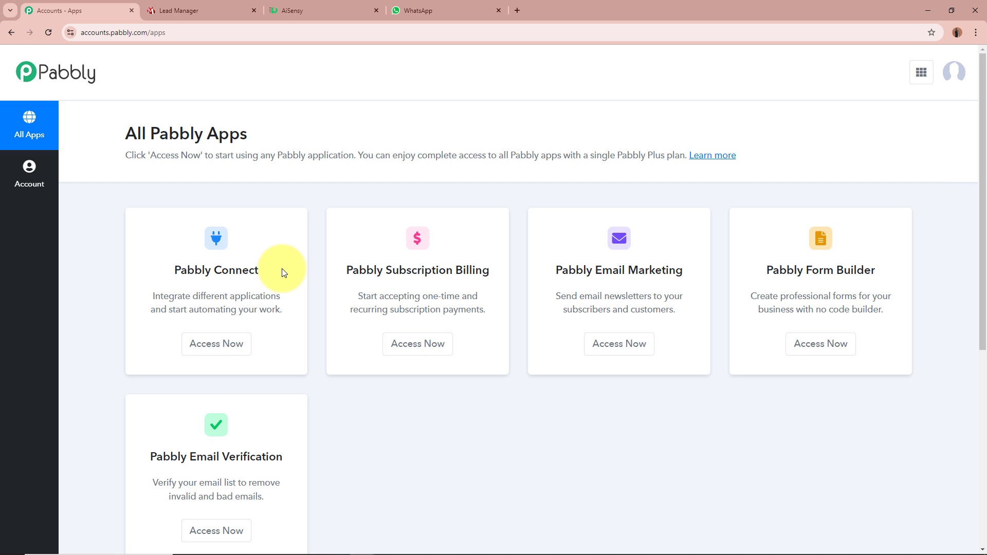
click(221, 344)
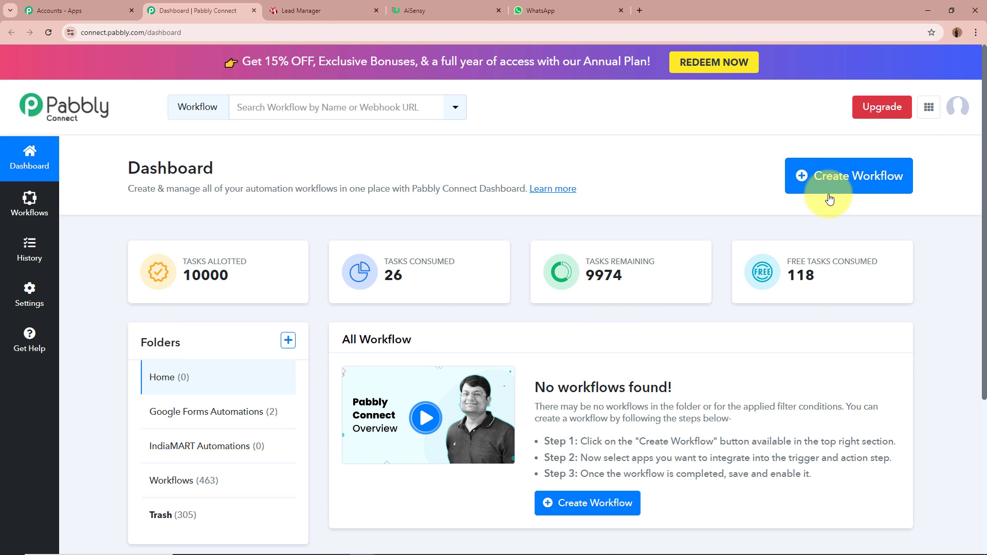
Start a new workflow and name it 'Send Automated WhatsApp Message for Packaging Solutions and Materials IndiaMART Enquiries'
click(851, 175)
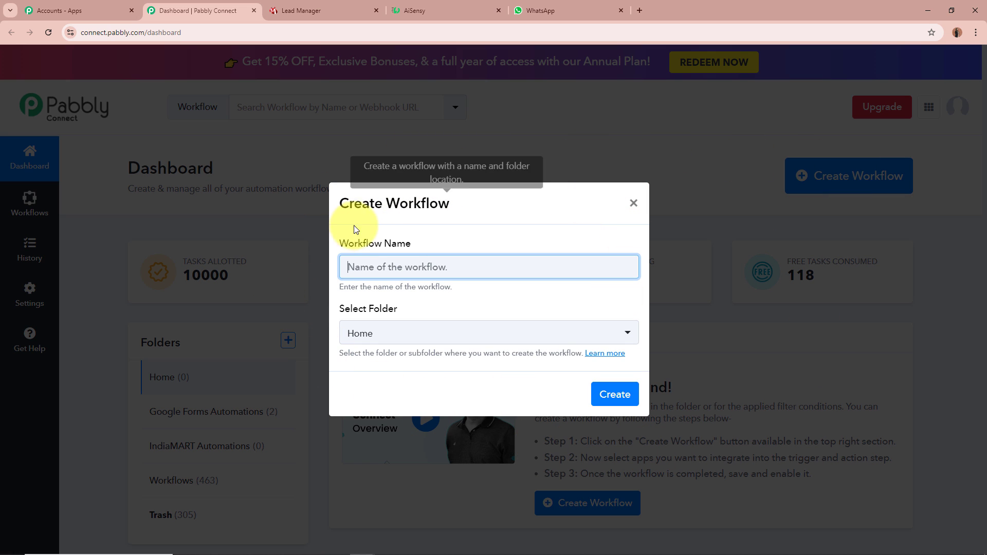
drag(340, 242, 425, 242)
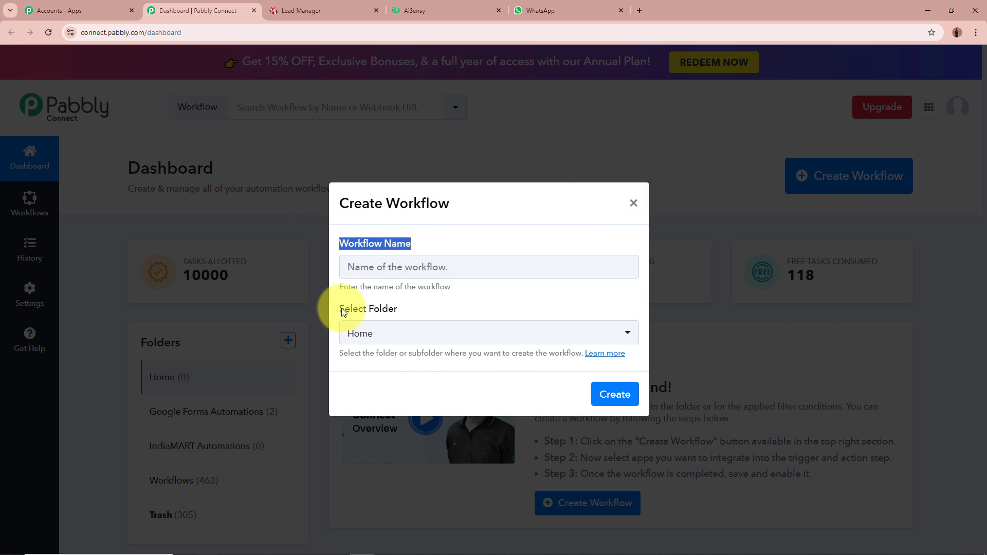
drag(340, 309, 434, 308)
click(436, 274)
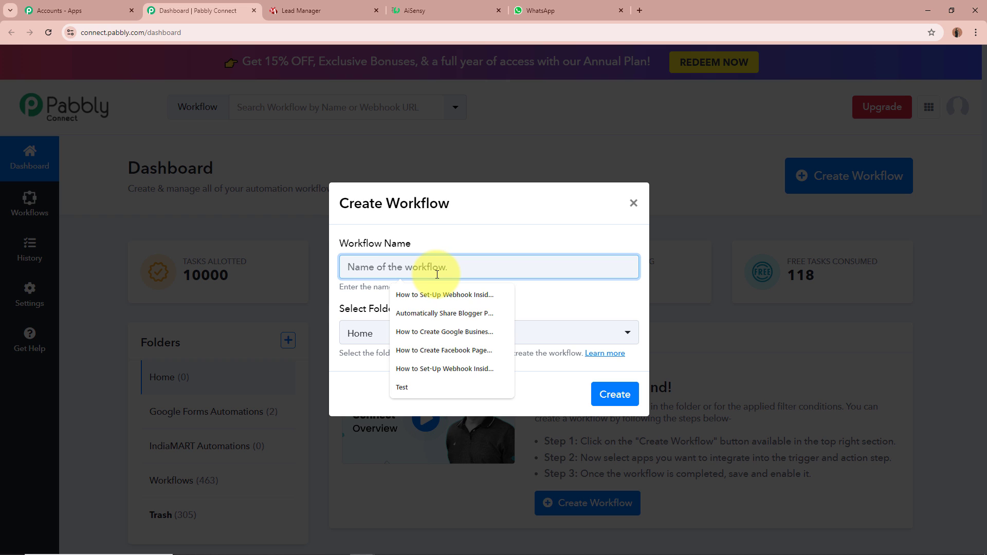
text(Send Automated WhatsApp Message for Packaging Solutions and Materials (IndiaMART Enquiries))
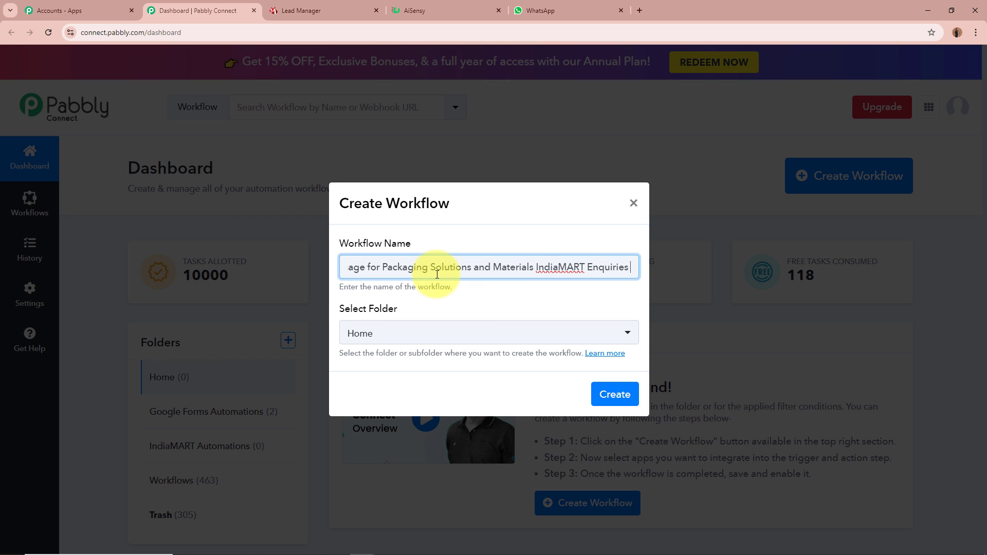
click(425, 282)
drag(371, 267, 641, 264)
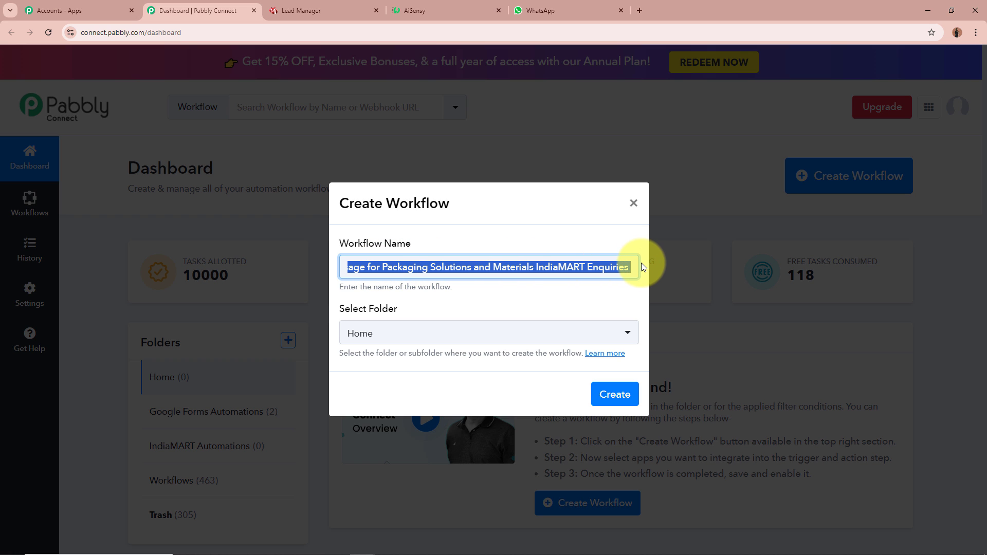
click(546, 310)
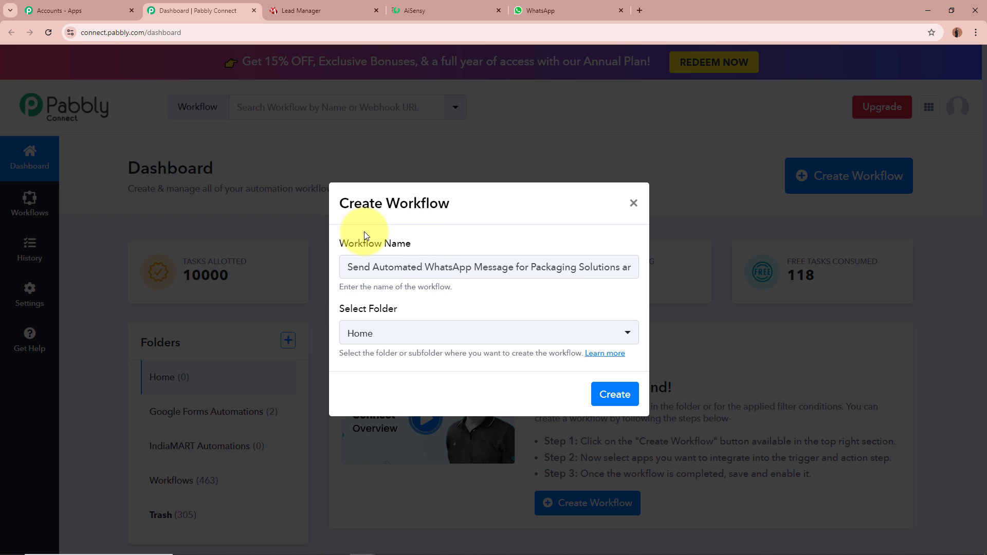
drag(340, 307, 425, 309)
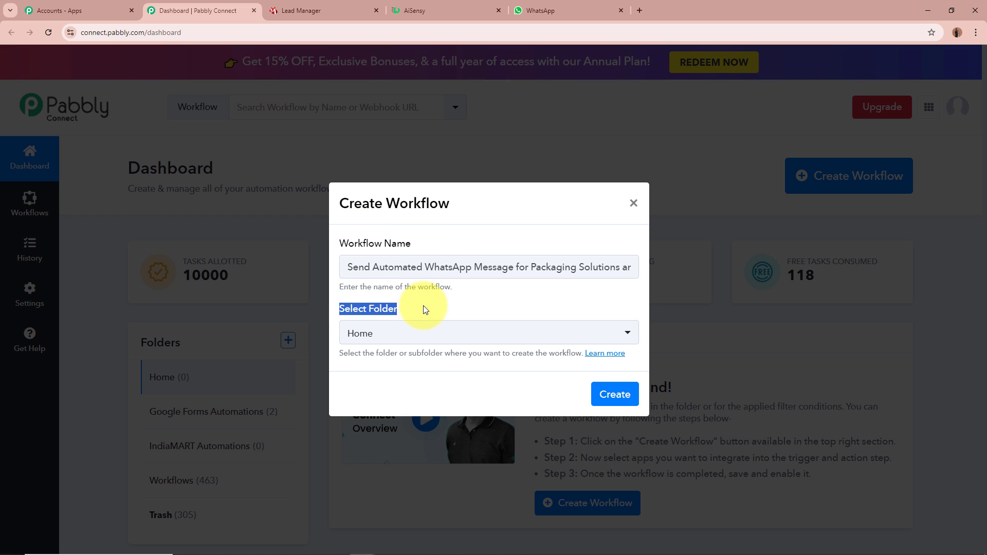
click(425, 308)
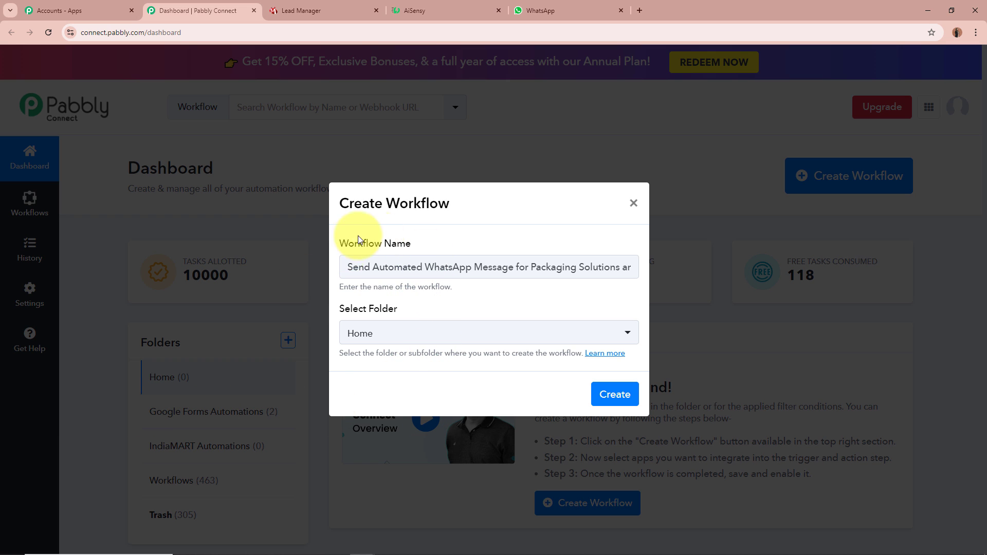
Place the workflow in the IndiaMART Automations folder and create it
click(412, 329)
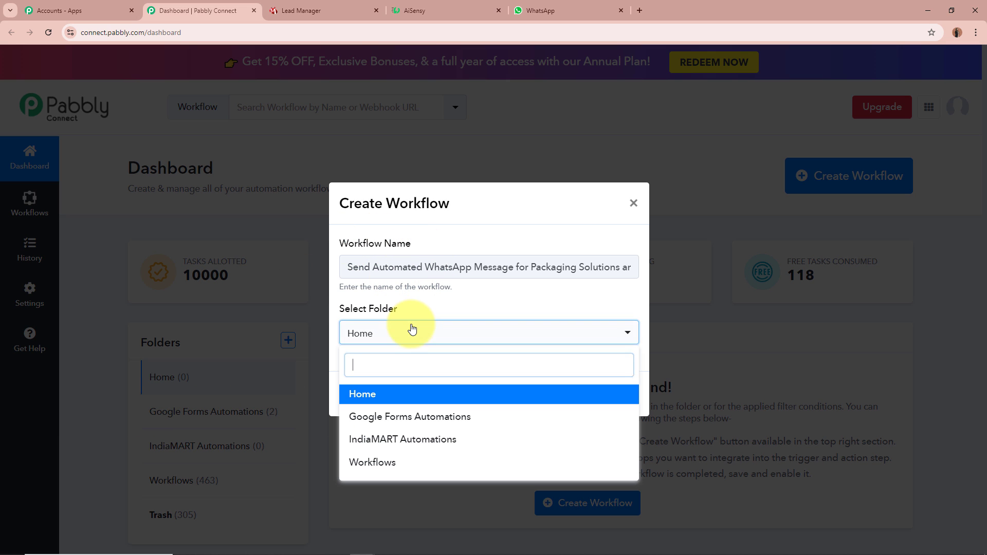
click(431, 444)
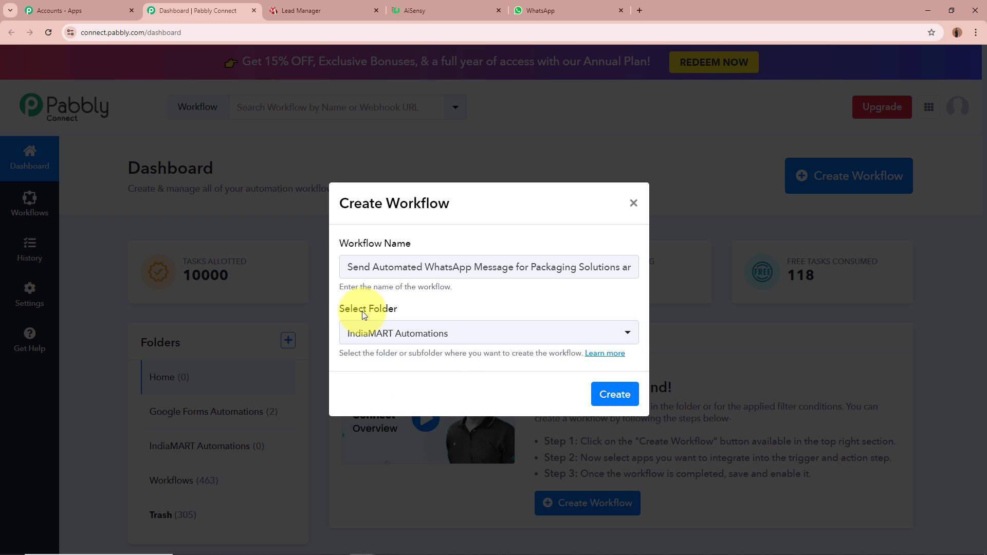
drag(349, 267, 672, 275)
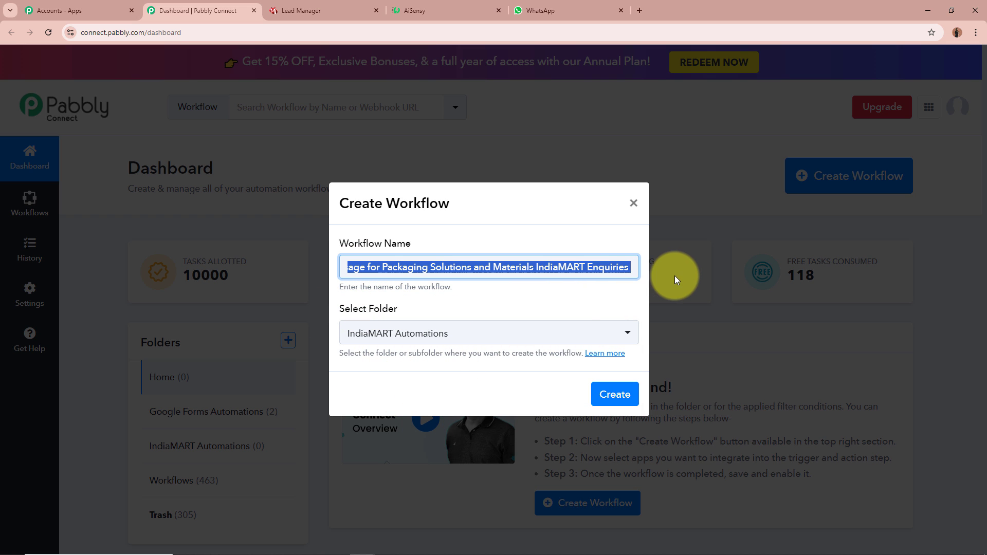
click(582, 299)
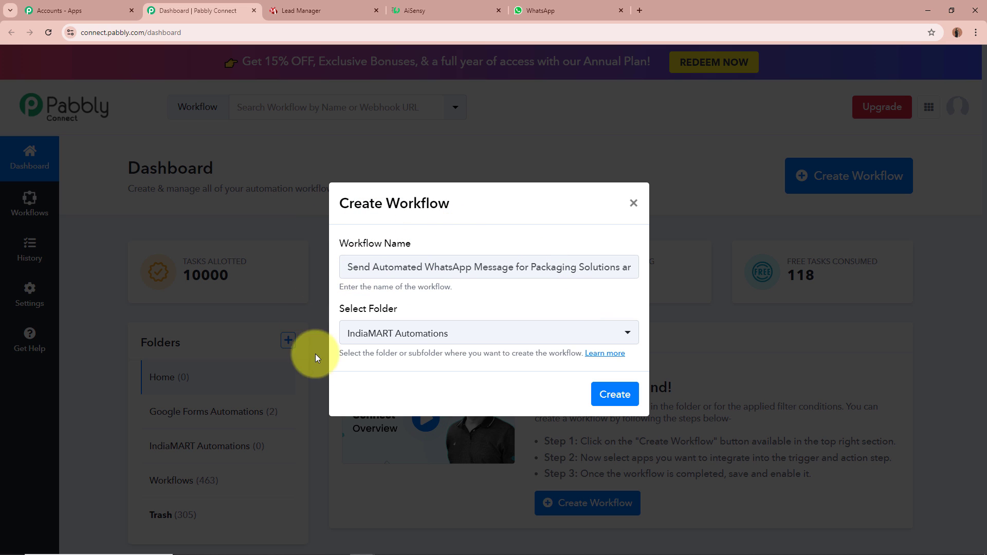
click(614, 394)
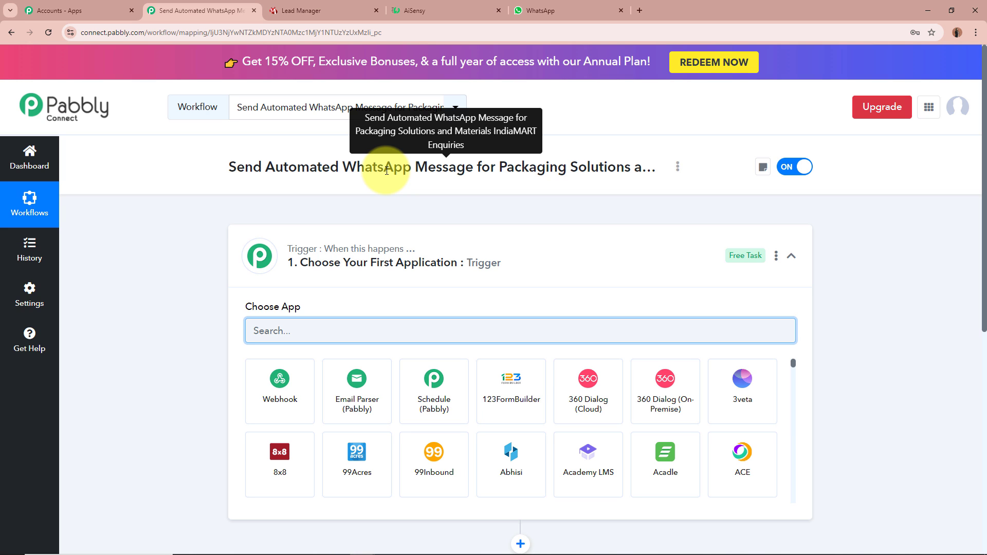
Set the workflow trigger to the IndiaMART app with the New Leads event
click(635, 251)
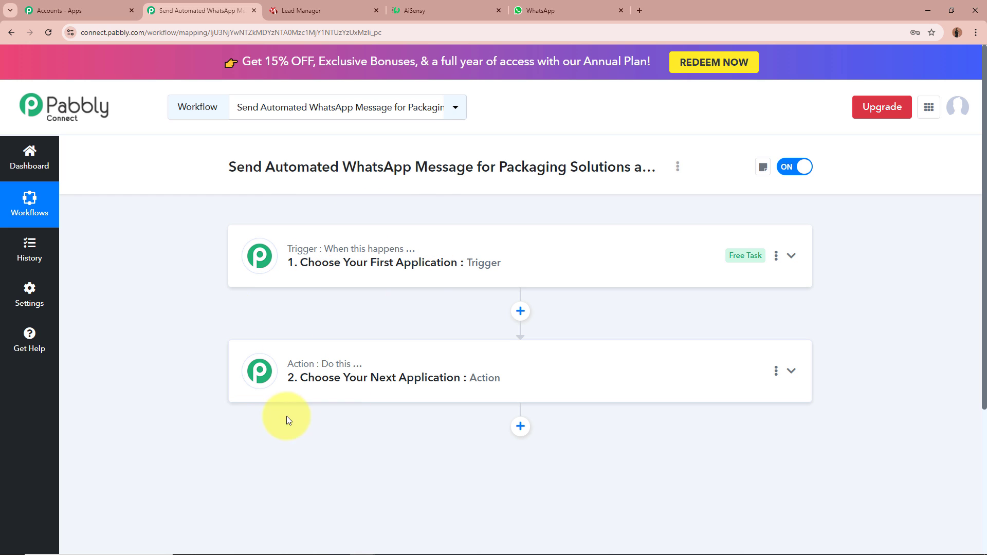
click(586, 242)
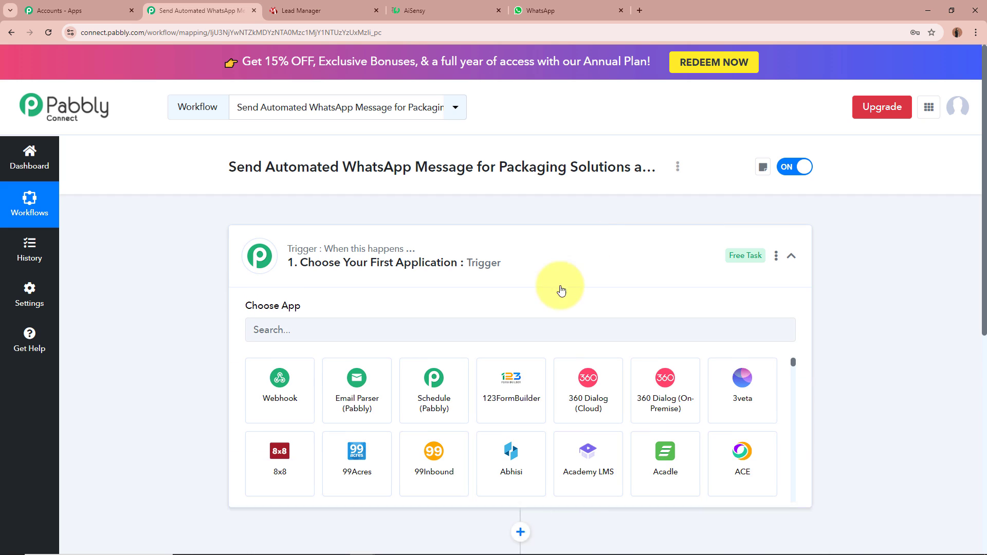
click(535, 333)
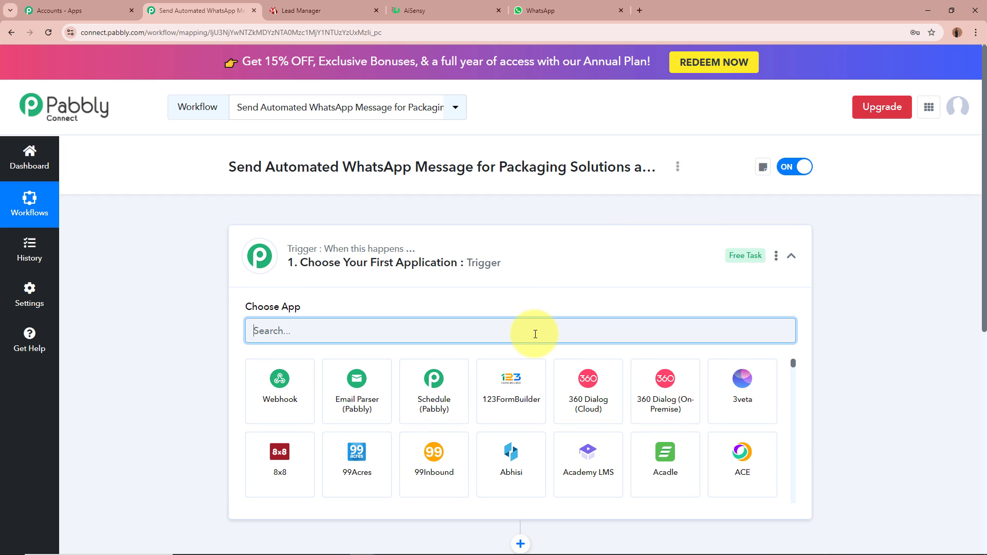
text(In)
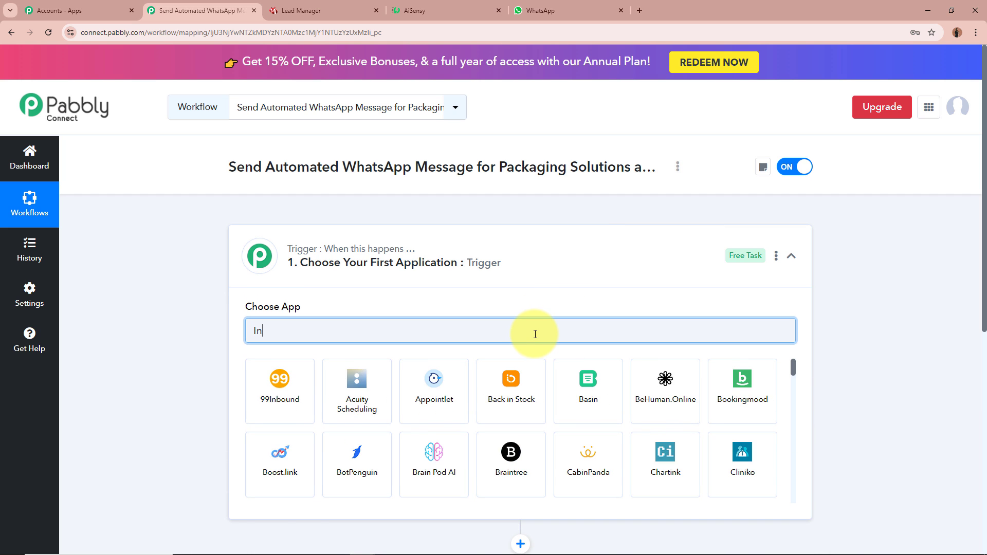
text(diaMAR)
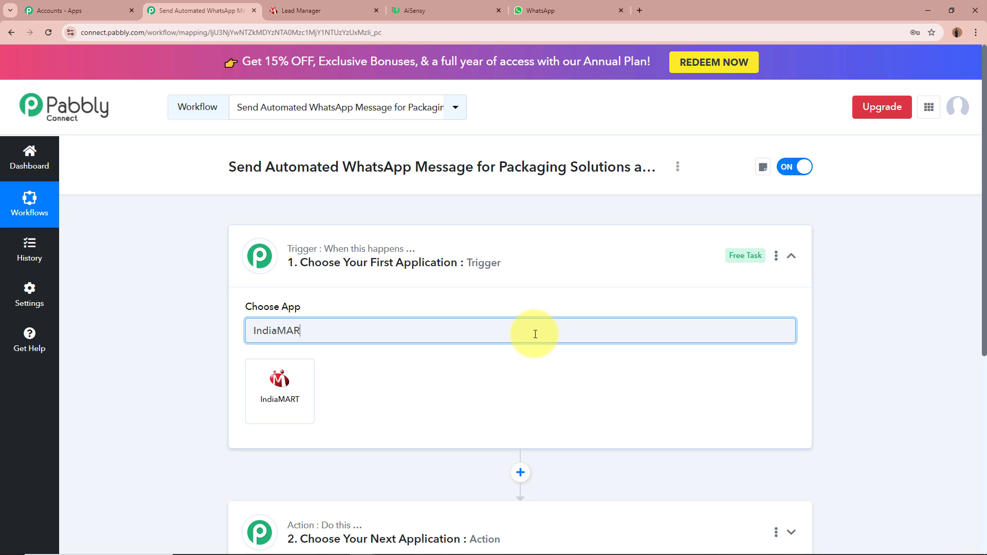
text(T)
click(278, 380)
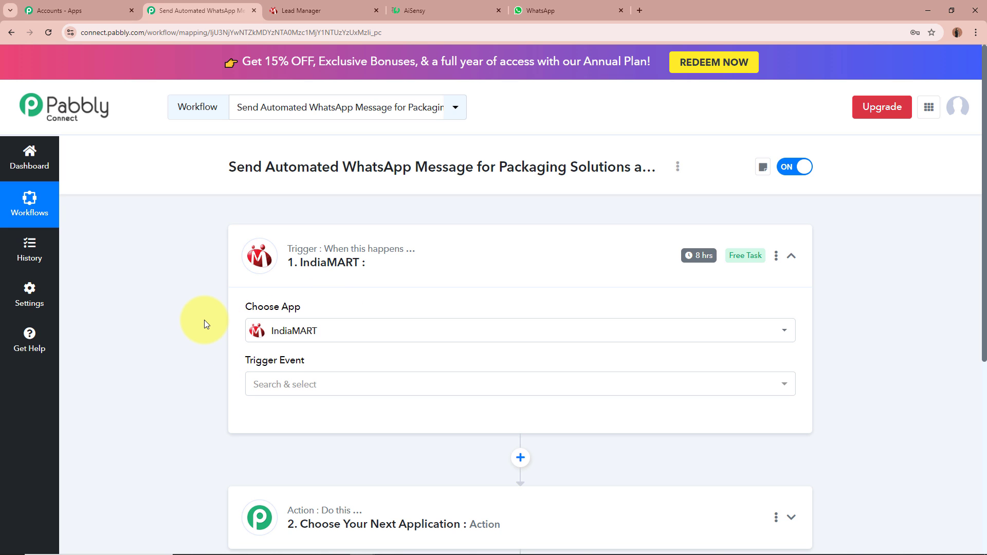
click(355, 391)
click(347, 461)
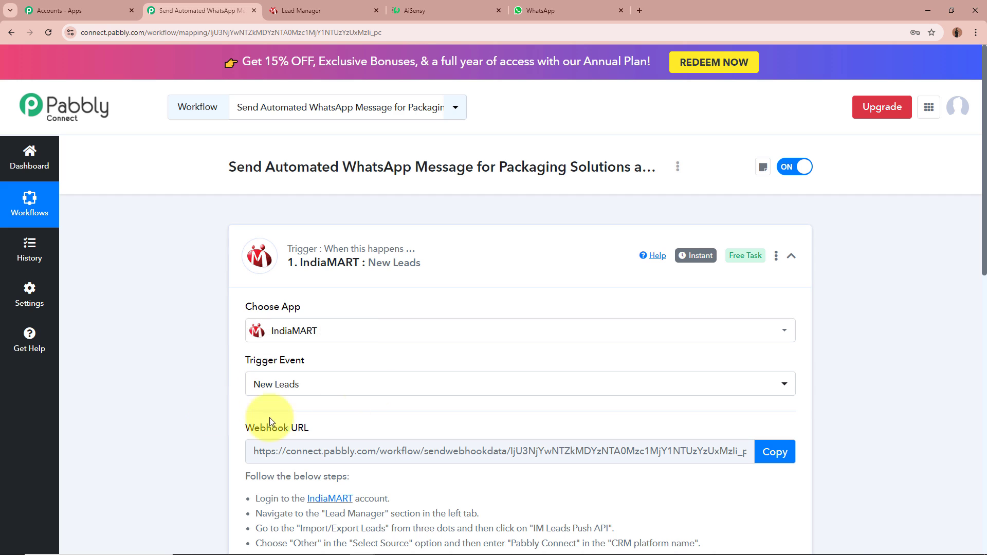
Read the IndiaMART webhook setup instructions and copy the trigger's webhook URL
scroll(165, 345, down, 5)
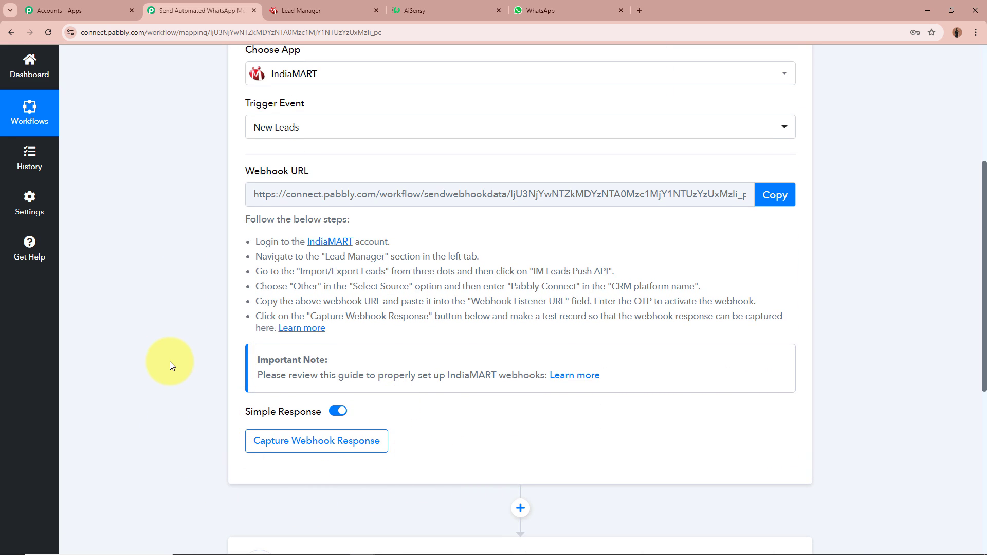
scroll(170, 362, up, 3)
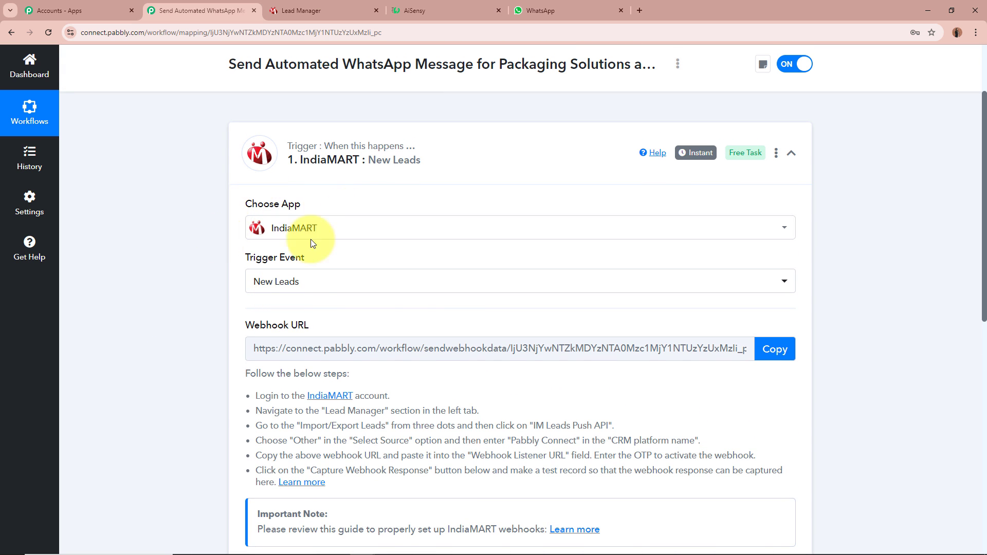
scroll(157, 276, down, 1)
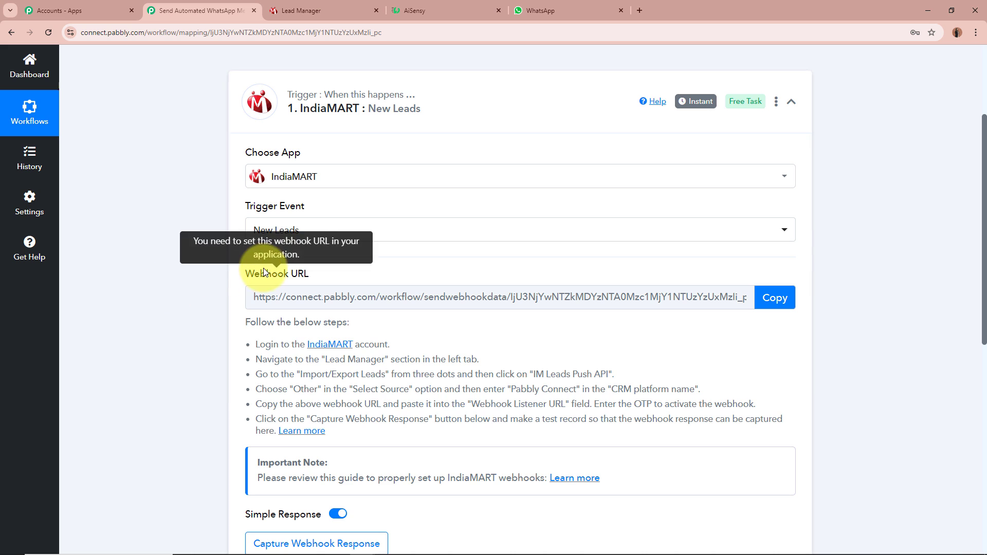
drag(271, 273, 353, 274)
click(119, 283)
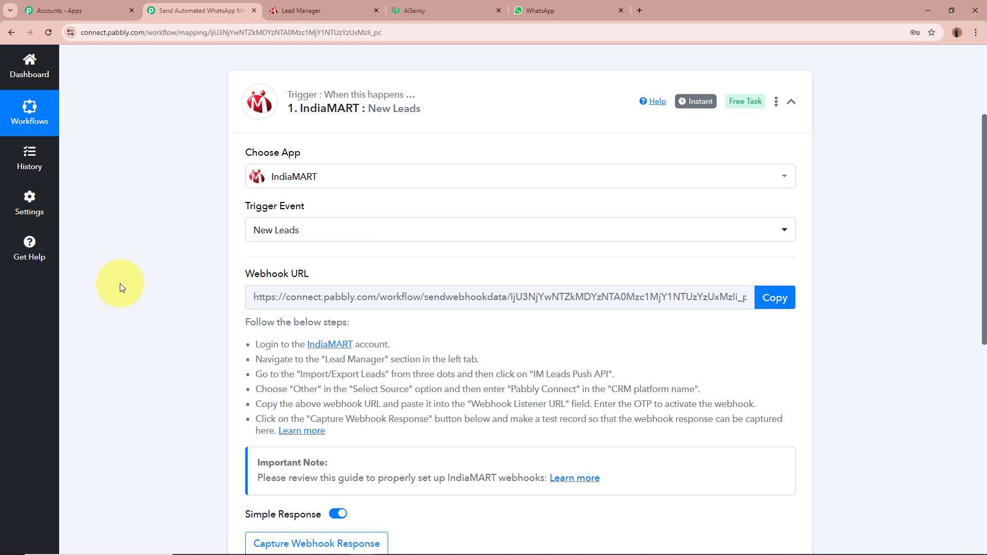
drag(255, 344, 329, 434)
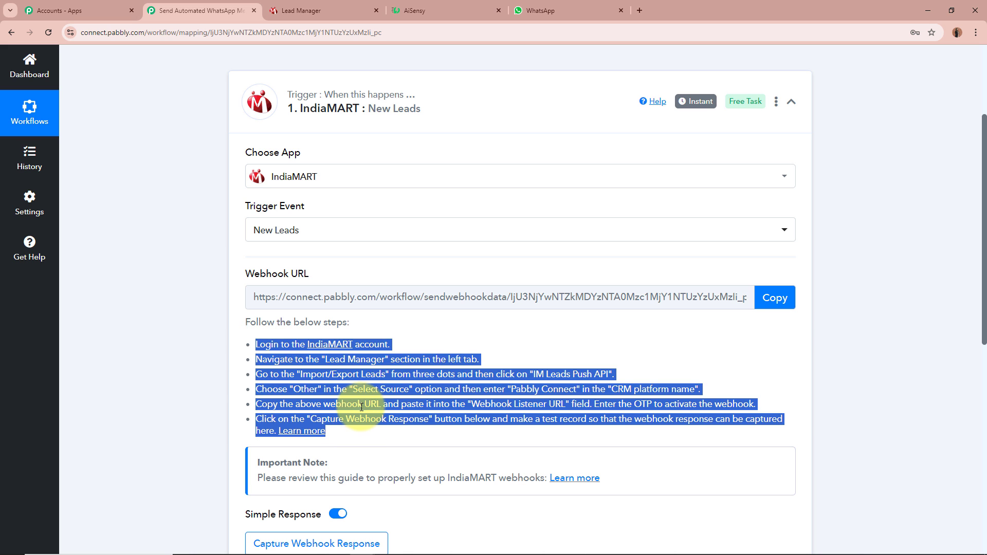
click(264, 373)
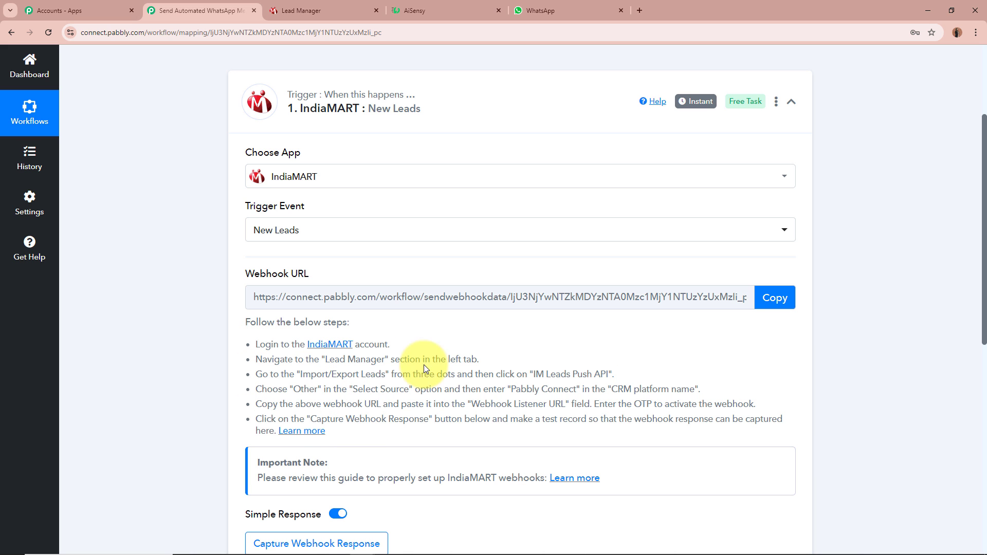
click(779, 299)
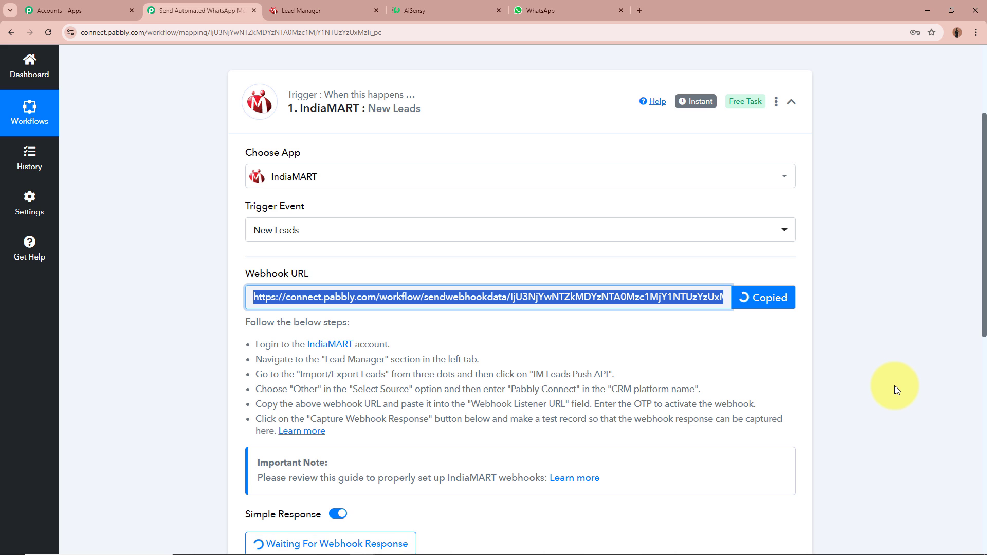
scroll(895, 389, up, 3)
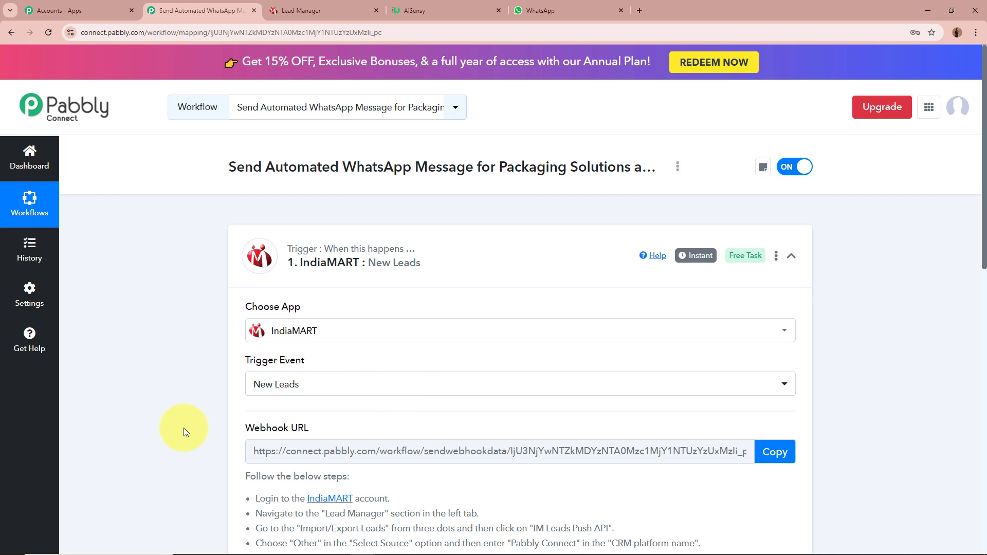
Open the Push API integration page from the IndiaMART Lead Manager's Import / Export Leads options
click(326, 6)
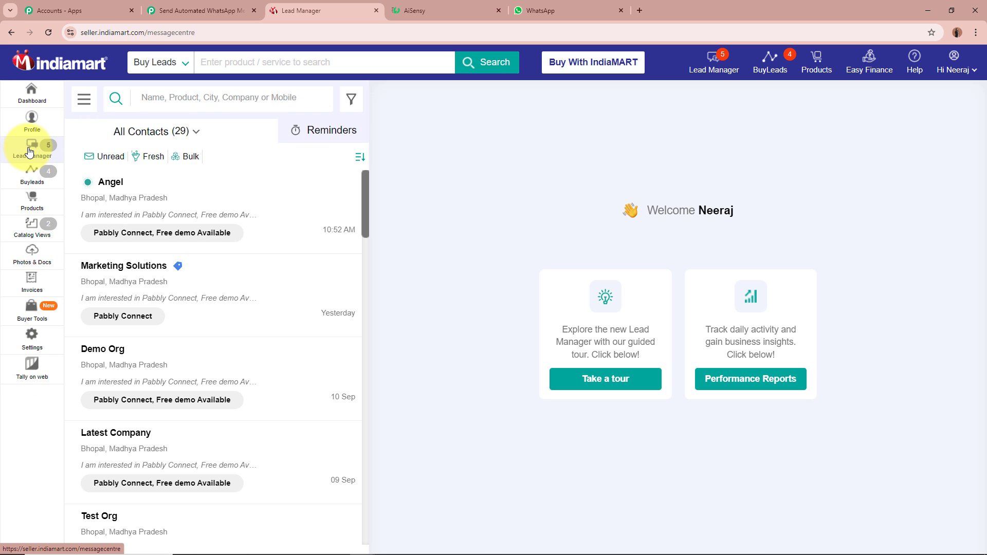
click(85, 100)
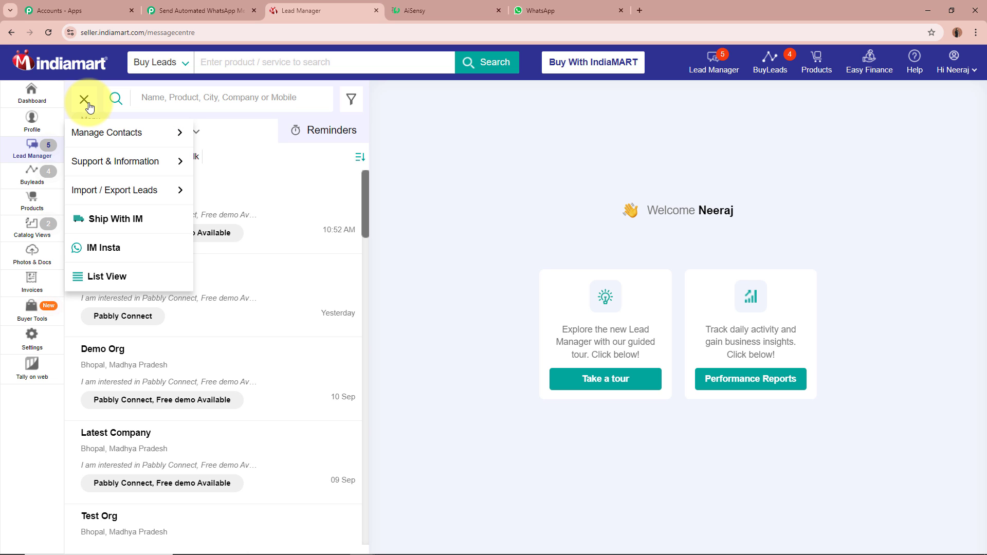
mouse_move(115, 191)
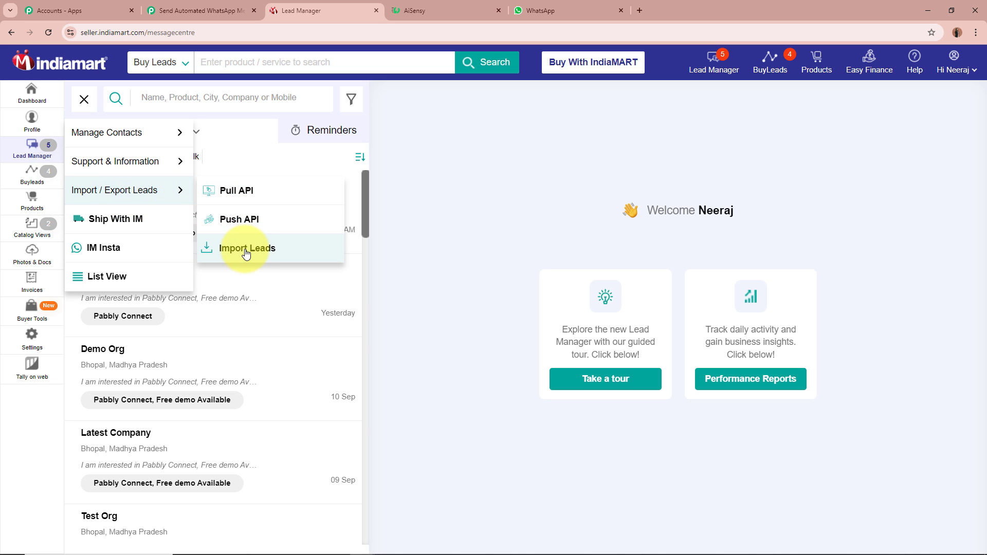
click(258, 225)
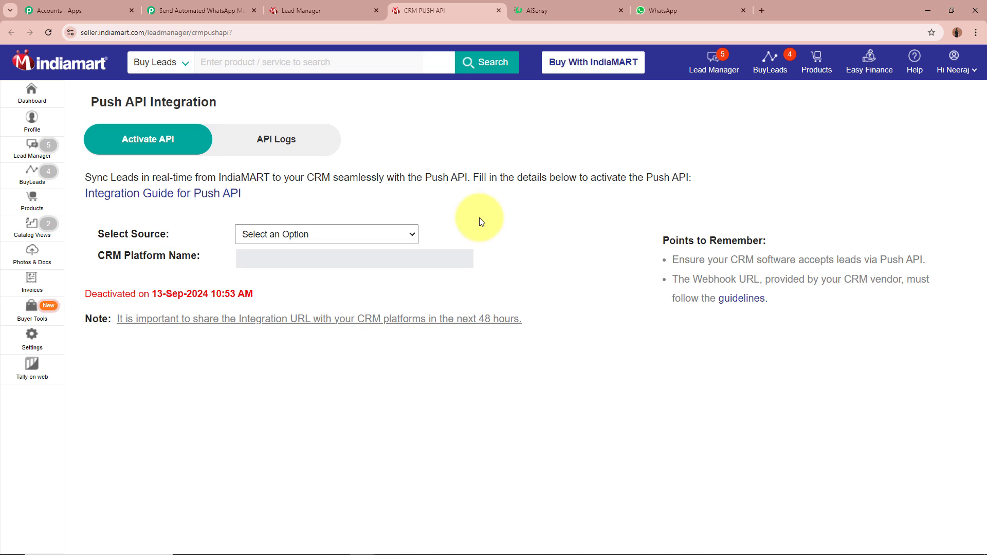
Select Other as the lead source and enter 'Pabbly Connect' as the CRM platform name
drag(131, 235, 172, 238)
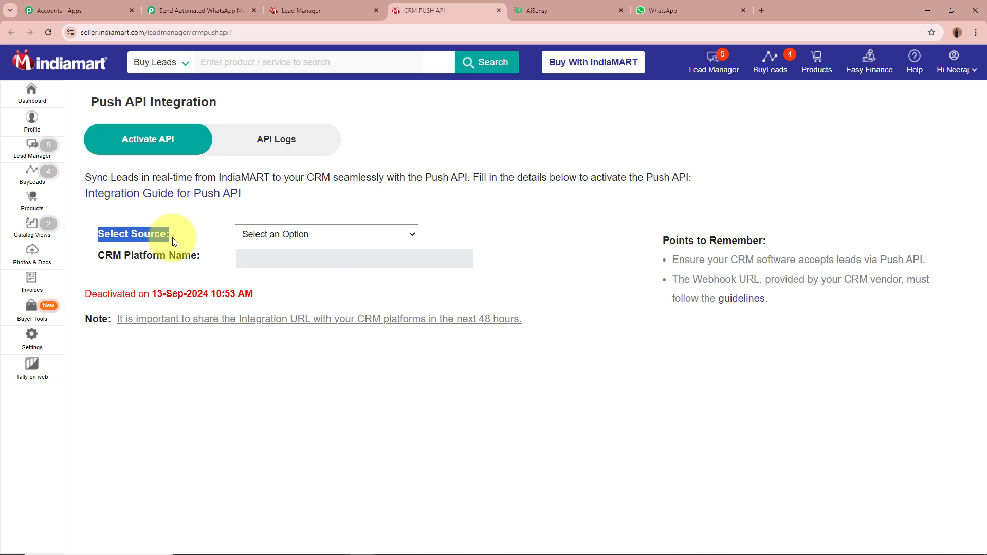
click(317, 236)
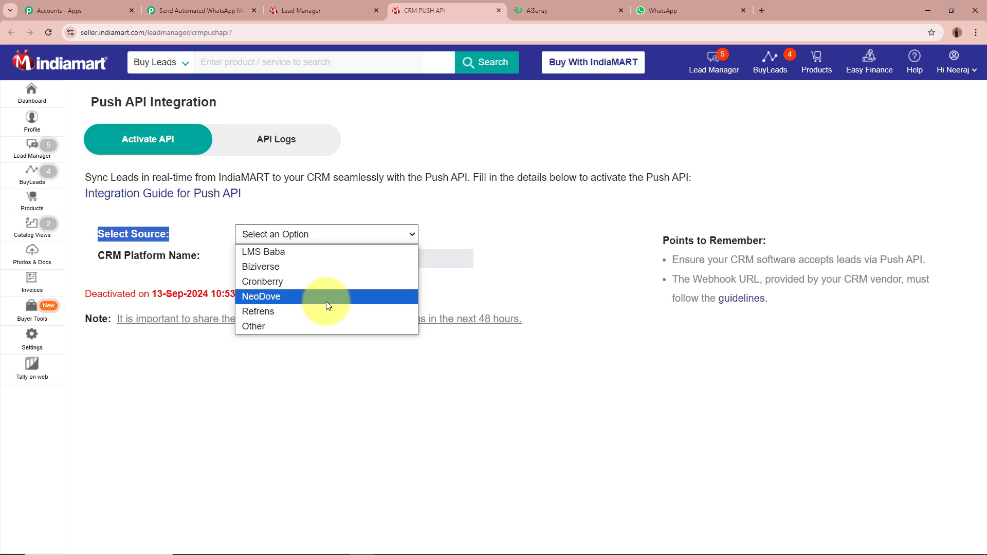
click(291, 331)
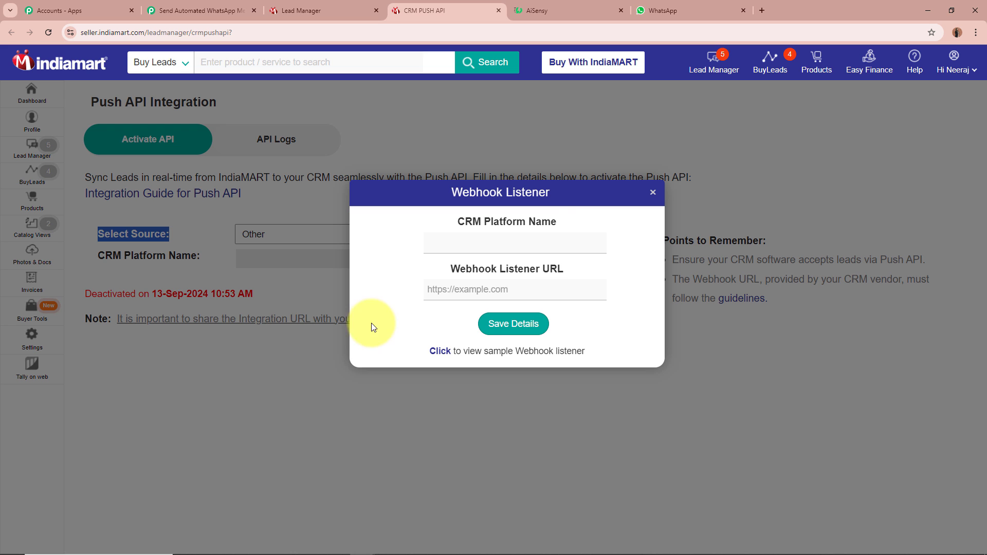
drag(454, 220, 600, 222)
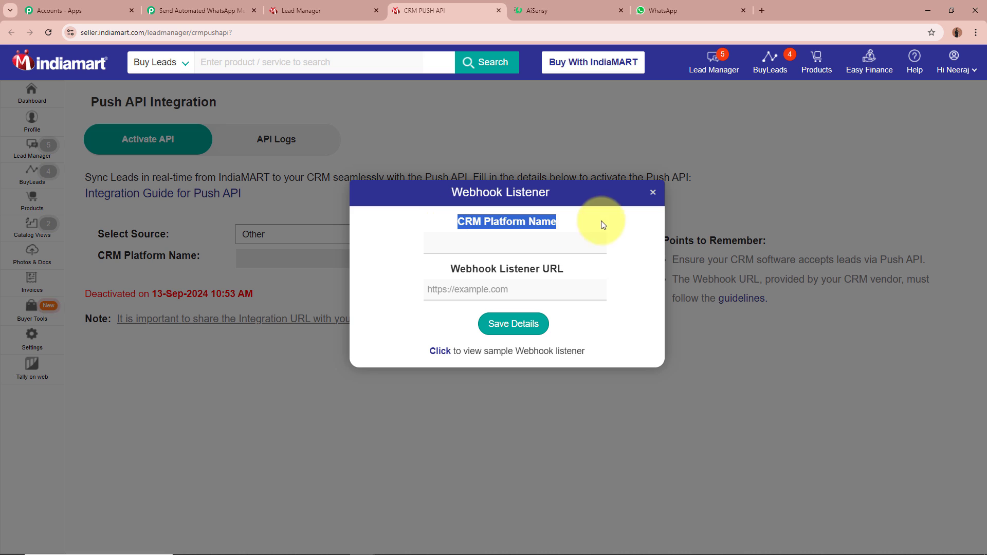
click(567, 253)
click(315, 235)
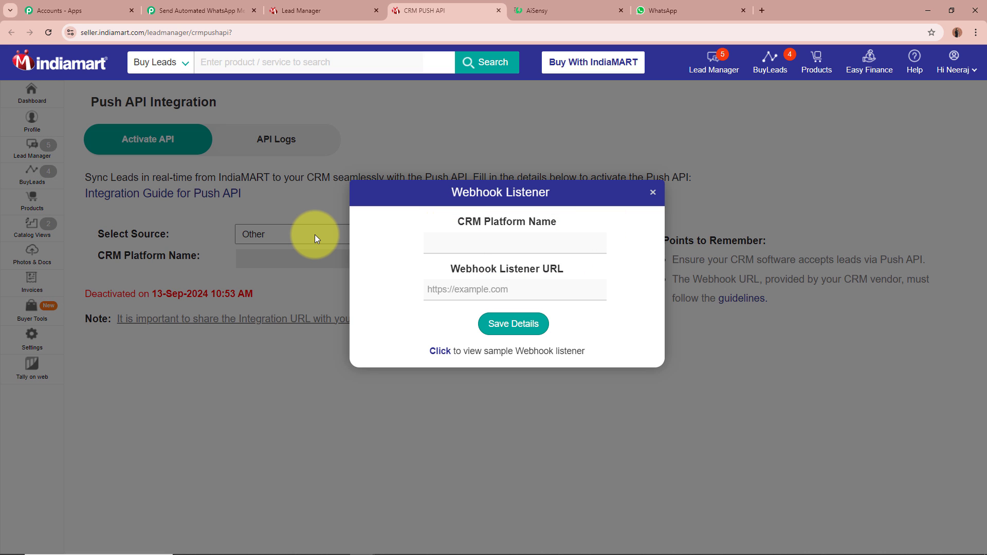
text(Pabbly)
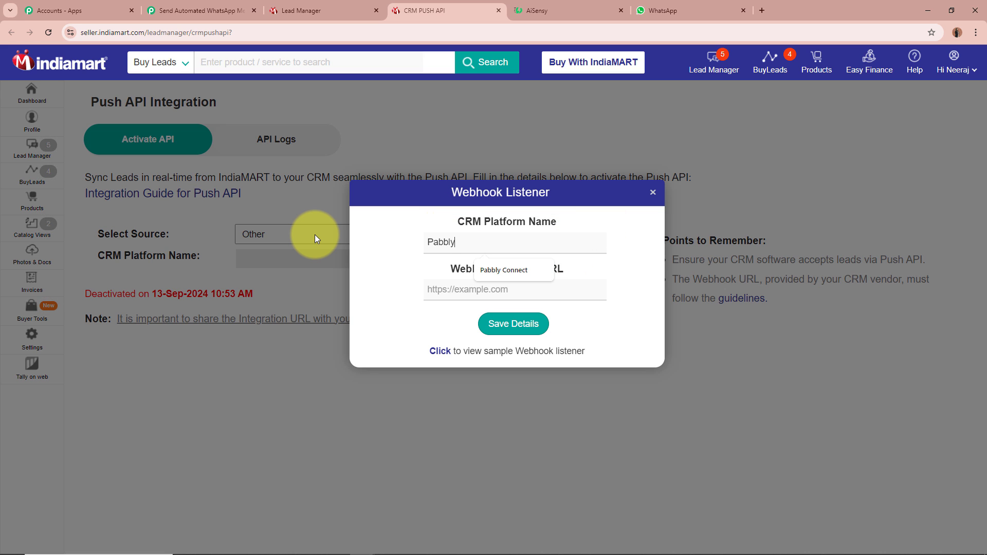
text( Connect)
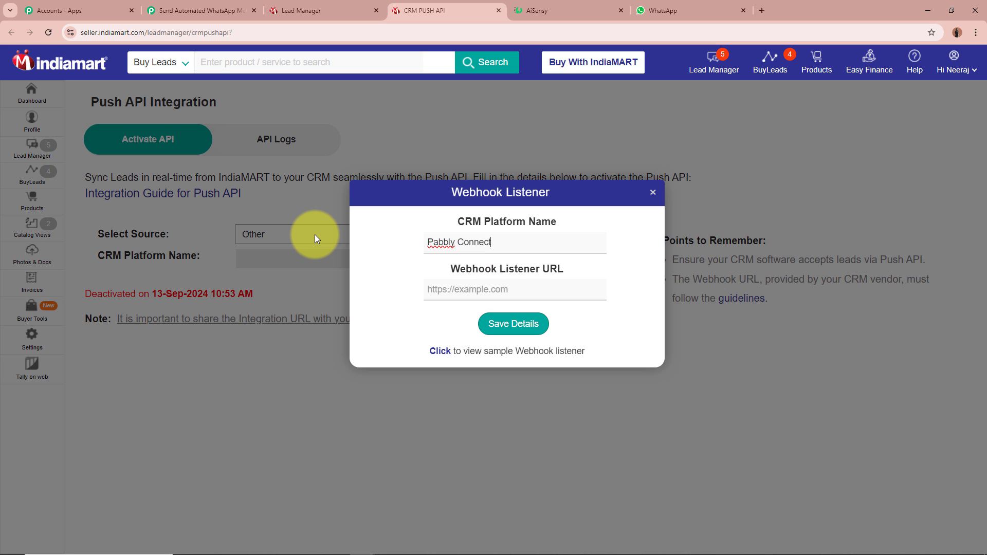
Paste the Pabbly webhook URL as the Webhook Listener URL and save the details
click(496, 283)
key(ctrl+v)
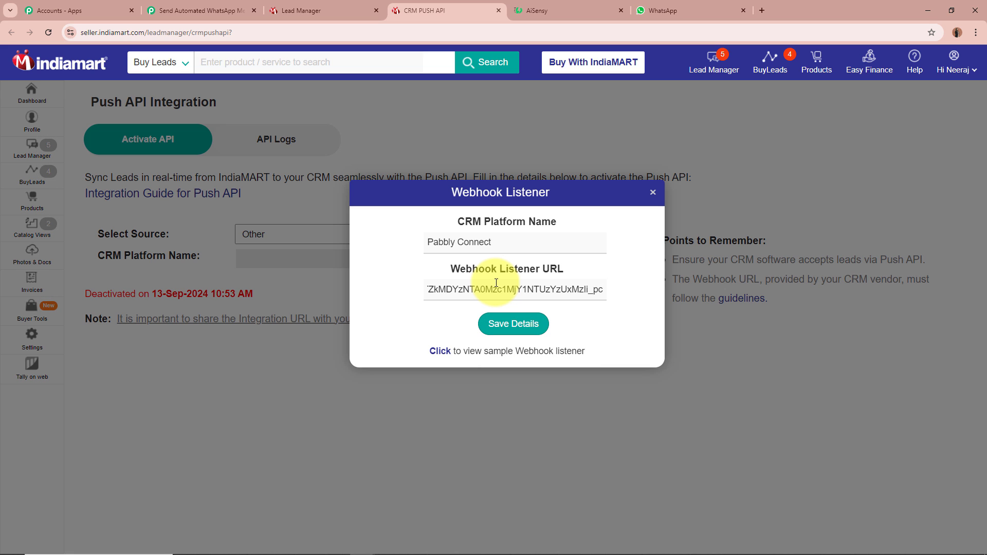
click(512, 335)
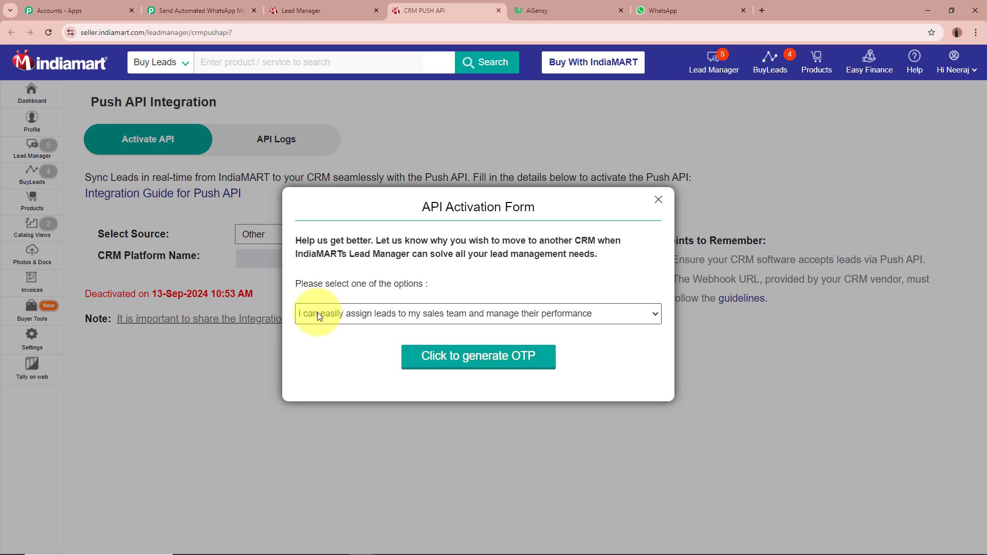
Pick 'I can easily assign leads to my sales team and manage their performance' as the reason and generate an OTP
click(576, 318)
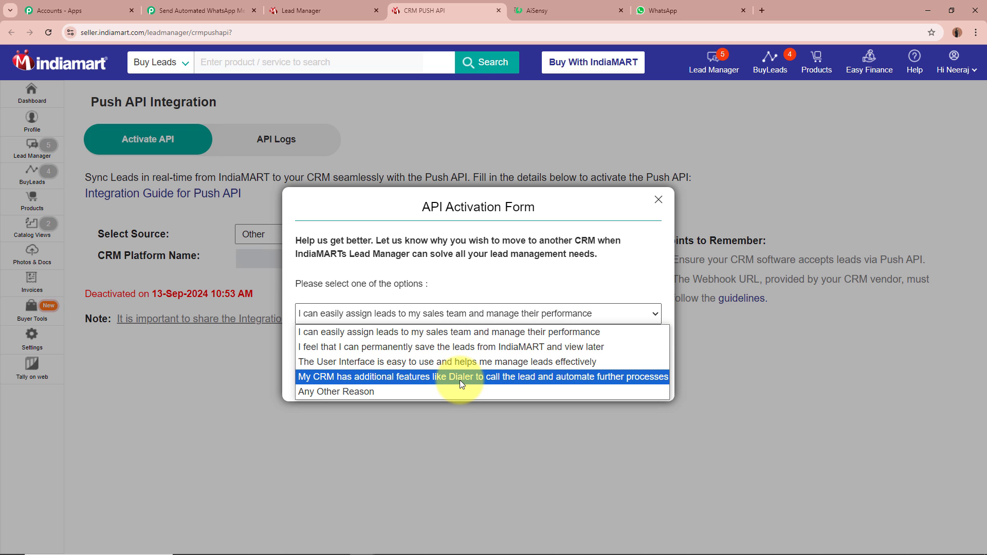
click(447, 332)
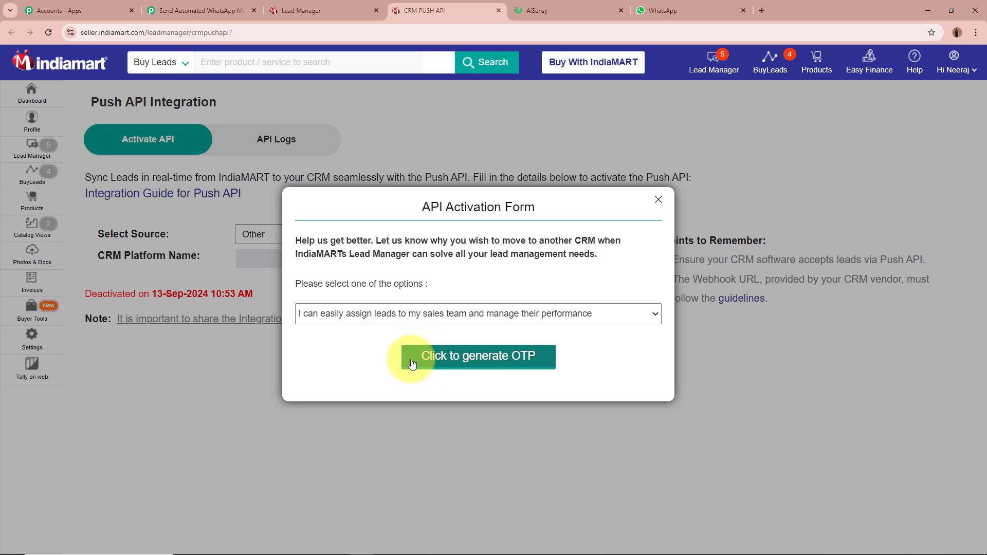
click(535, 363)
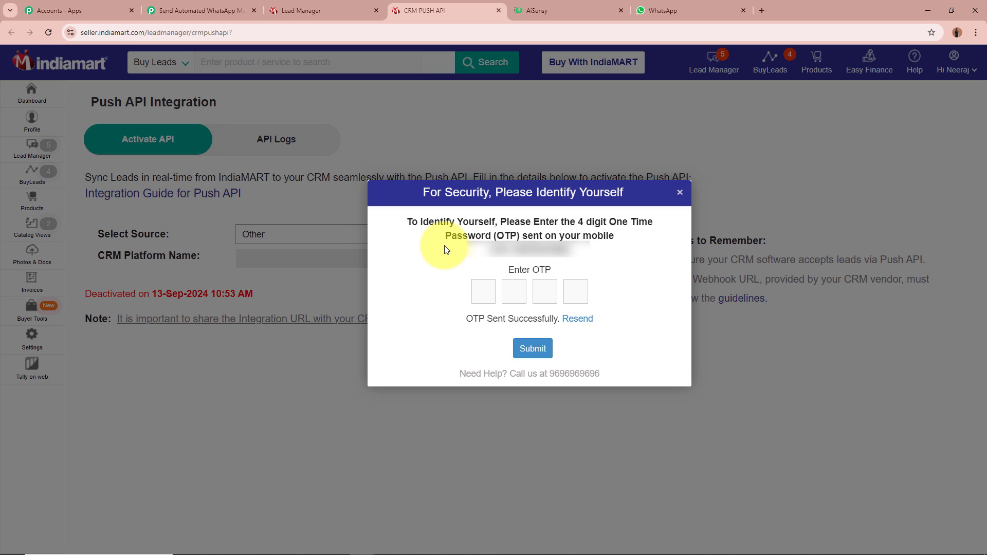
Enter the 4-digit one-time password sent to the mobile and submit it to activate the Push API
click(533, 351)
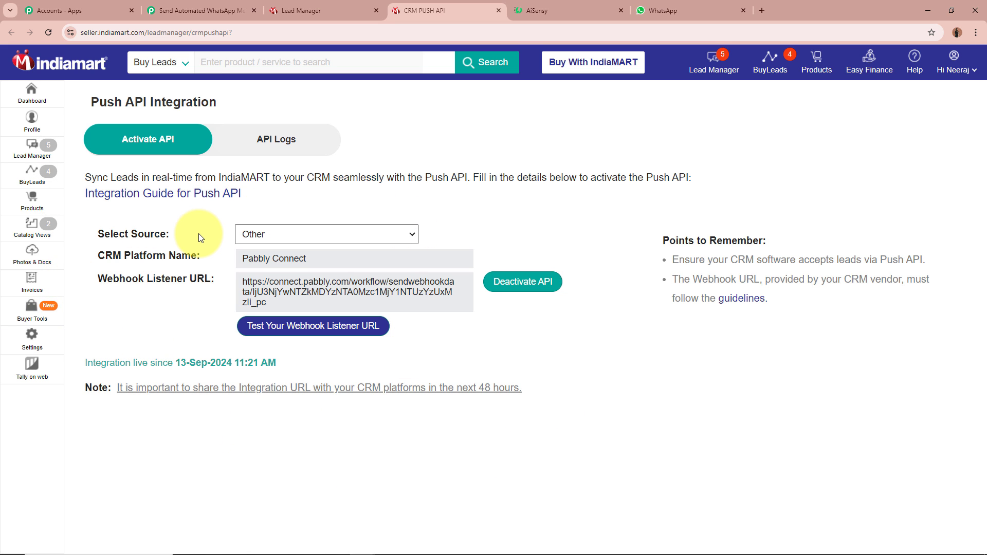
Return to the workflow and review the trigger's webhook response capture section
click(213, 10)
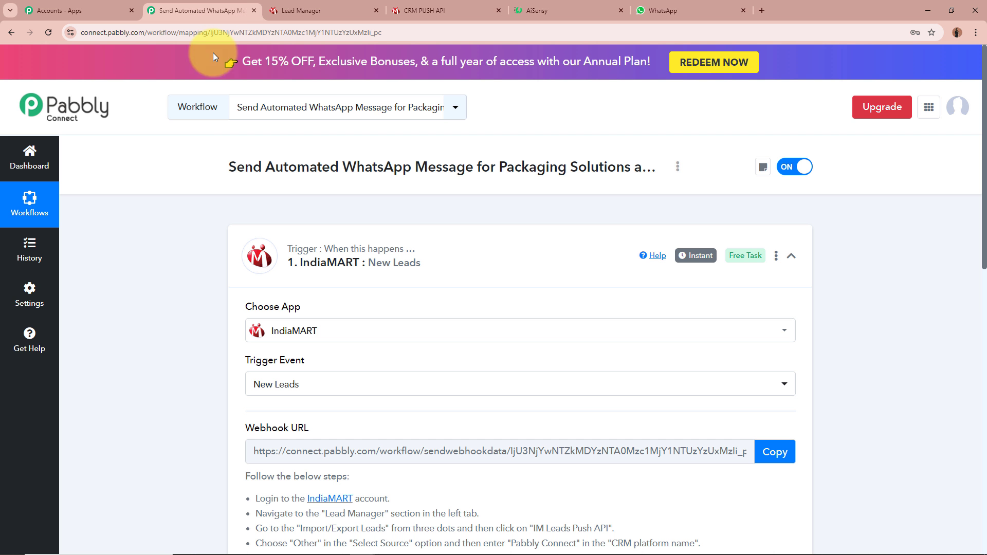
scroll(196, 313, down, 7)
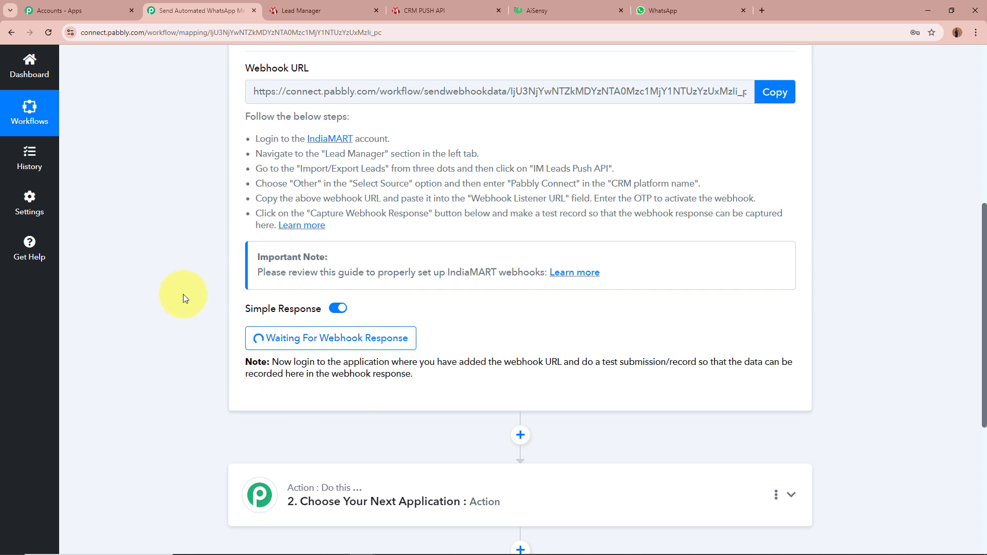
scroll(145, 316, up, 7)
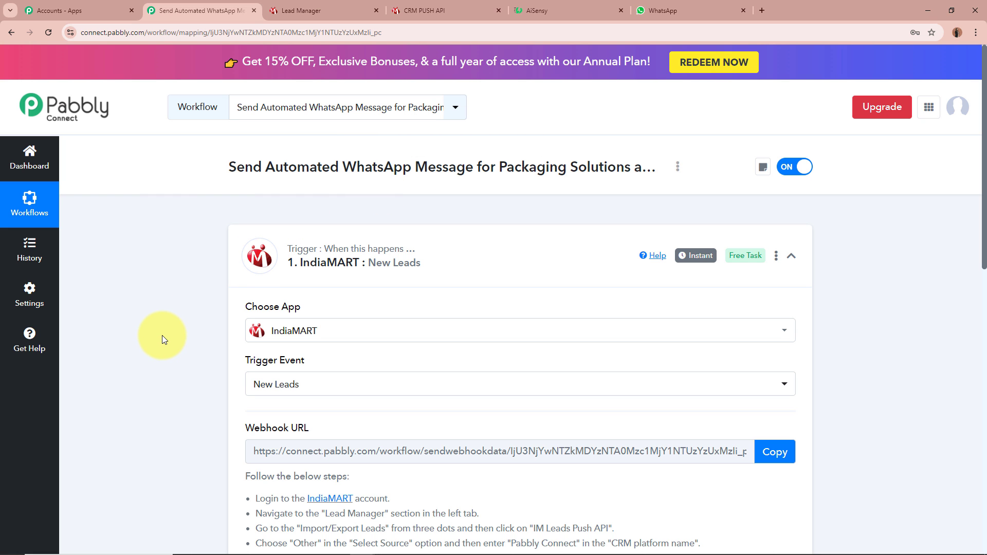
scroll(162, 335, down, 8)
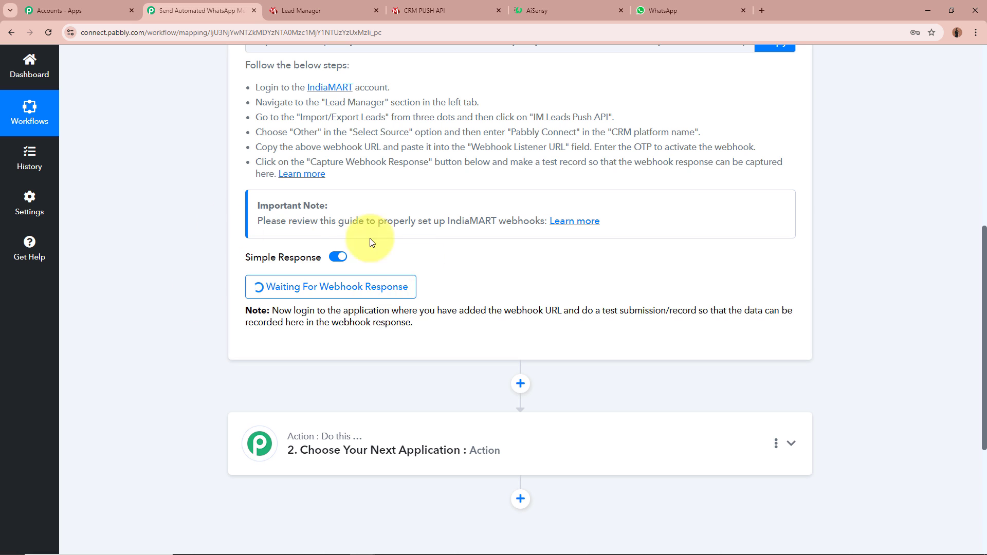
drag(178, 280, 141, 257)
click(141, 257)
scroll(215, 273, up, 8)
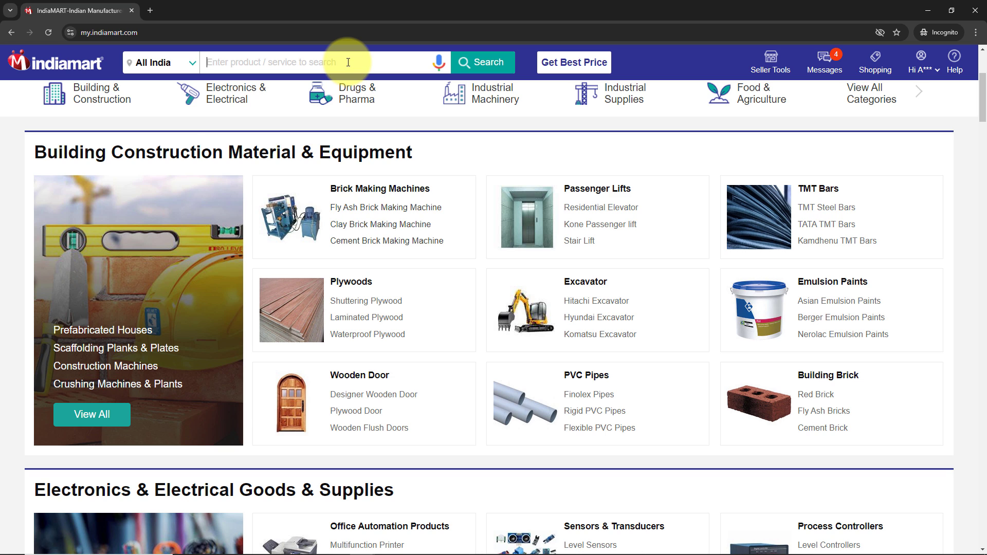
Search IndiaMART for 'magnet brains software technology pvt ltd' and contact the supplier of the Pabbly Connect listing
text(magnet)
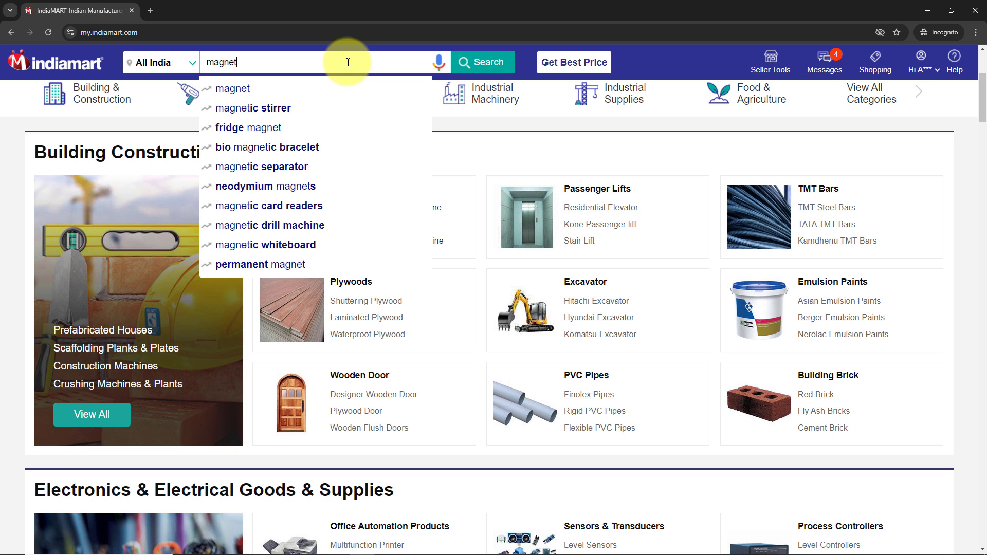
text( b)
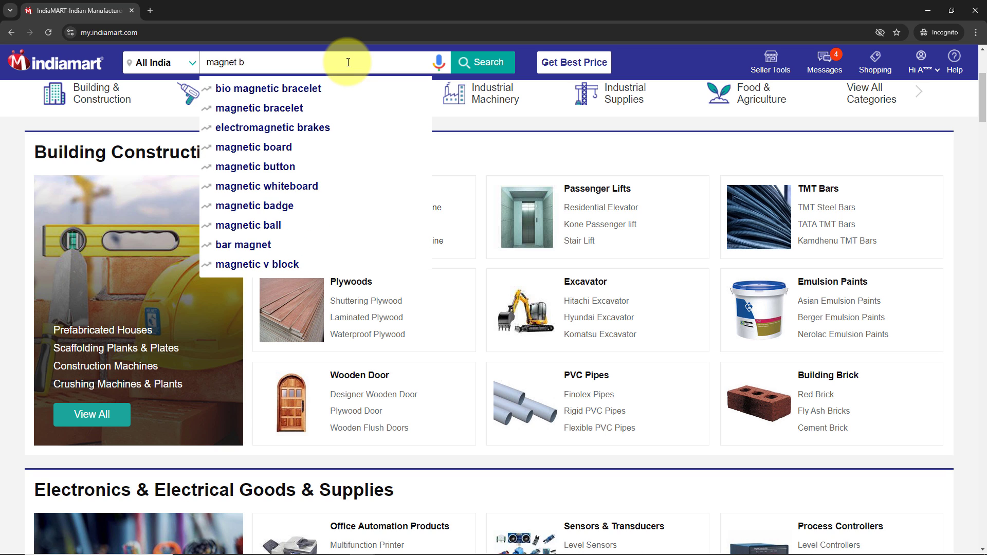
text(rain)
click(345, 90)
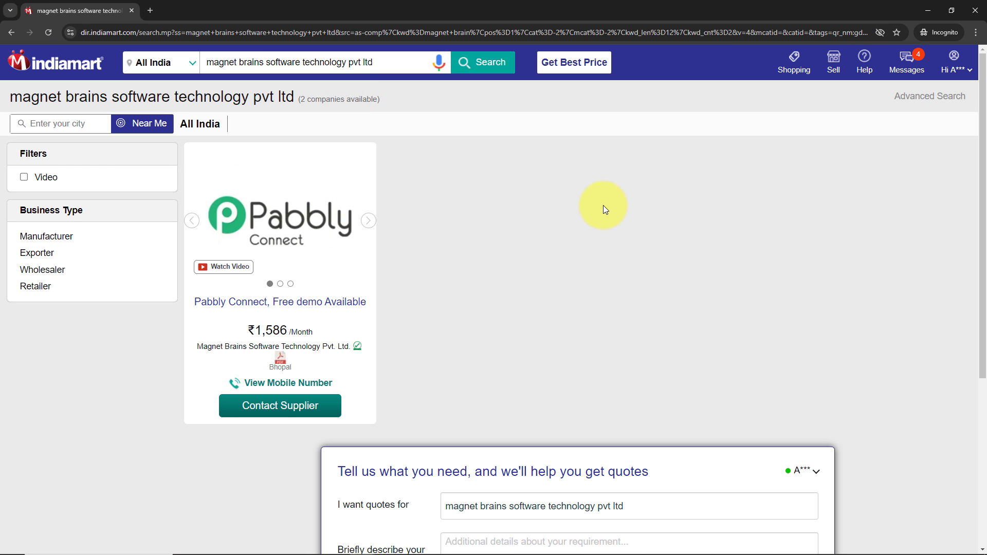
click(323, 403)
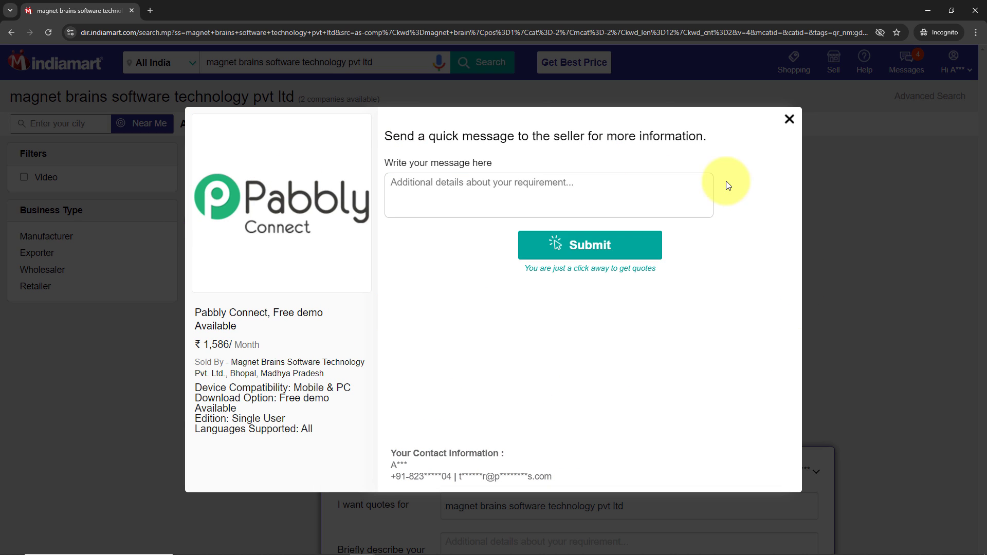
Paste the packaging solutions enquiry as the message to the seller and submit it
drag(388, 162, 521, 163)
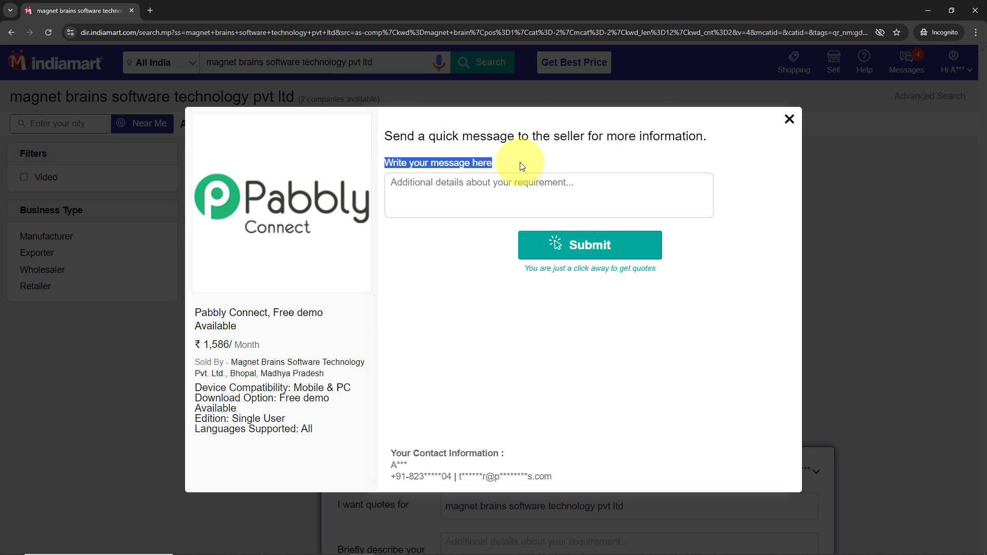
click(523, 165)
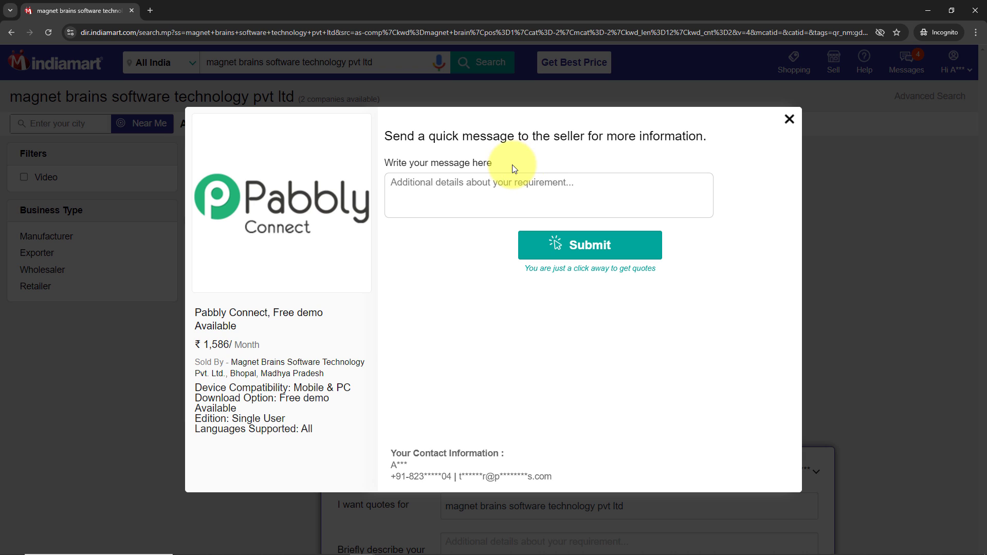
click(423, 181)
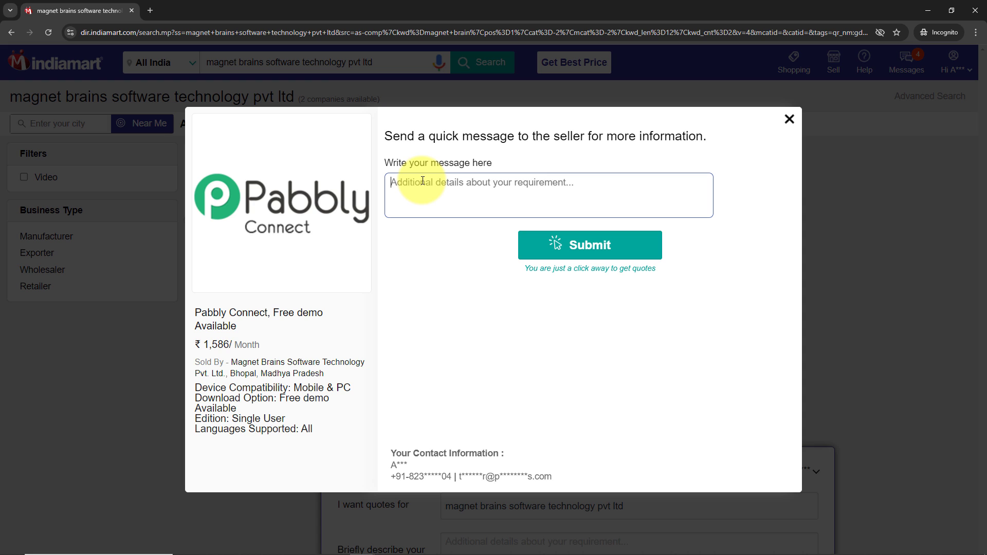
text(I am looking for durable and eco-friendly packaging solutions for my e-commerce business. Could you please provide information on the types of packaging materials you offer, including prices and minimum order quantities?)
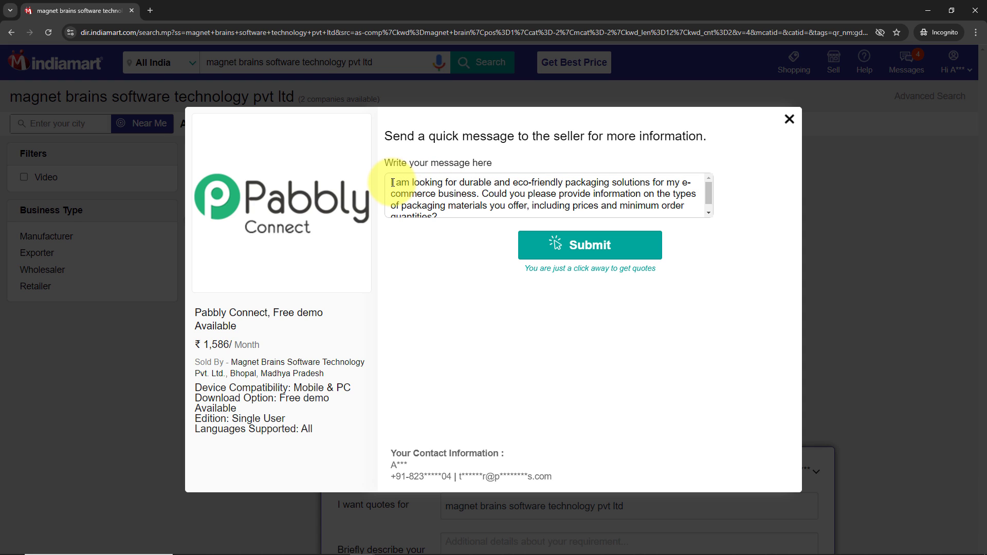
drag(397, 181, 647, 211)
click(639, 199)
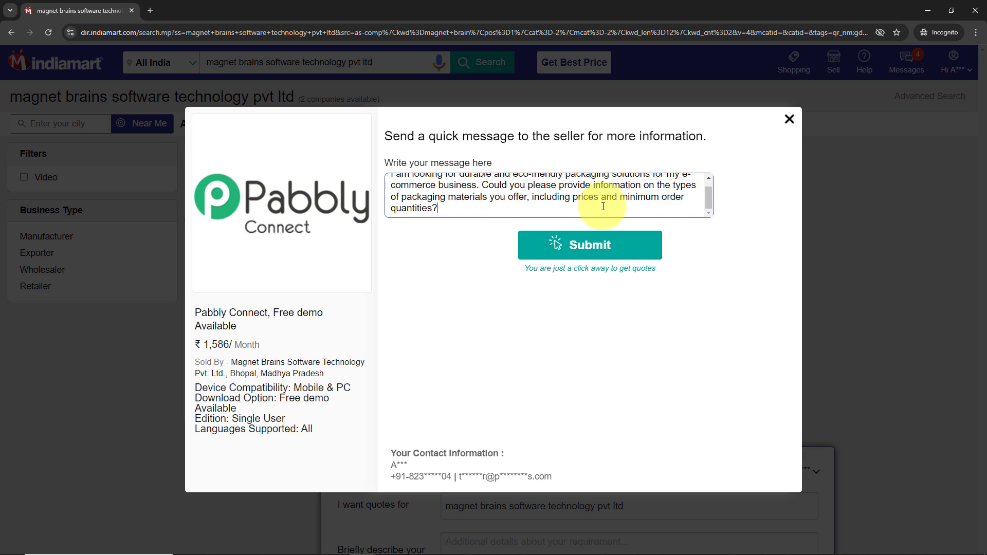
scroll(642, 198, up, 1)
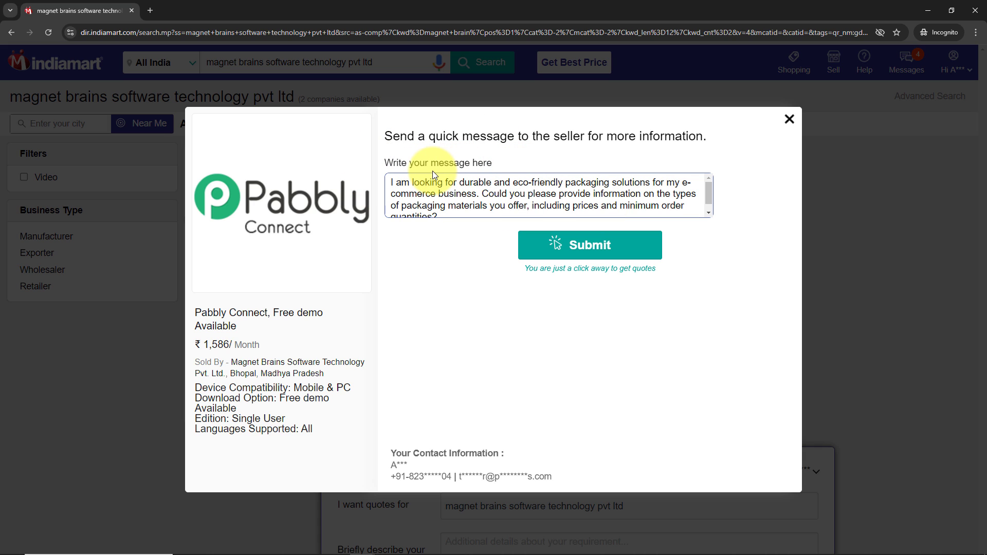
click(555, 244)
Enter 'Test Company' as the company / business name
click(528, 193)
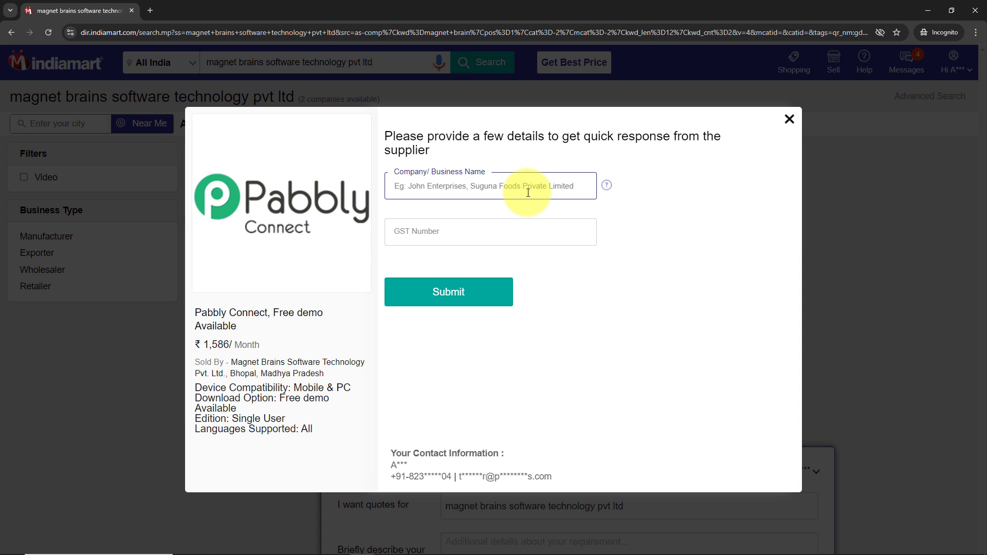
text(t)
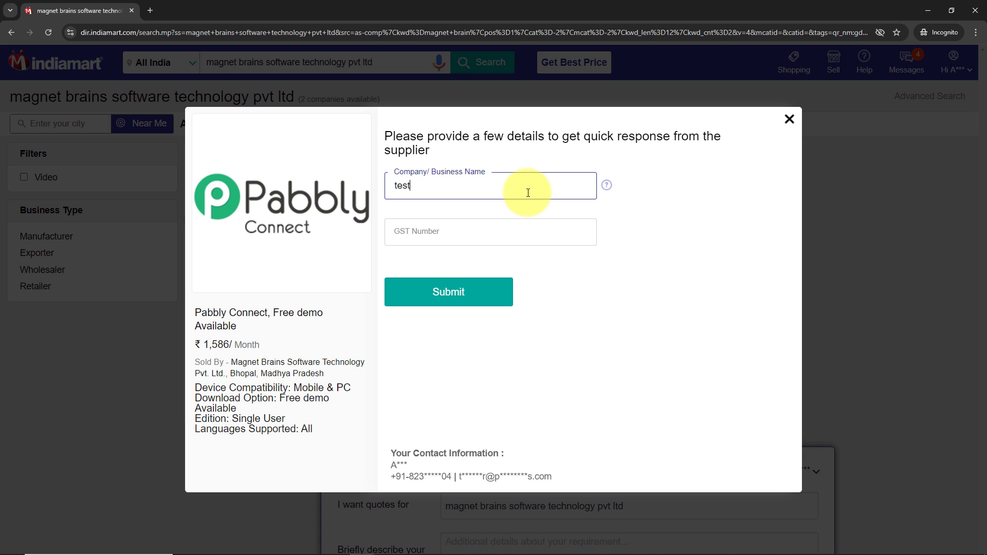
text(est)
key(ctrl+a)
text(Test Company)
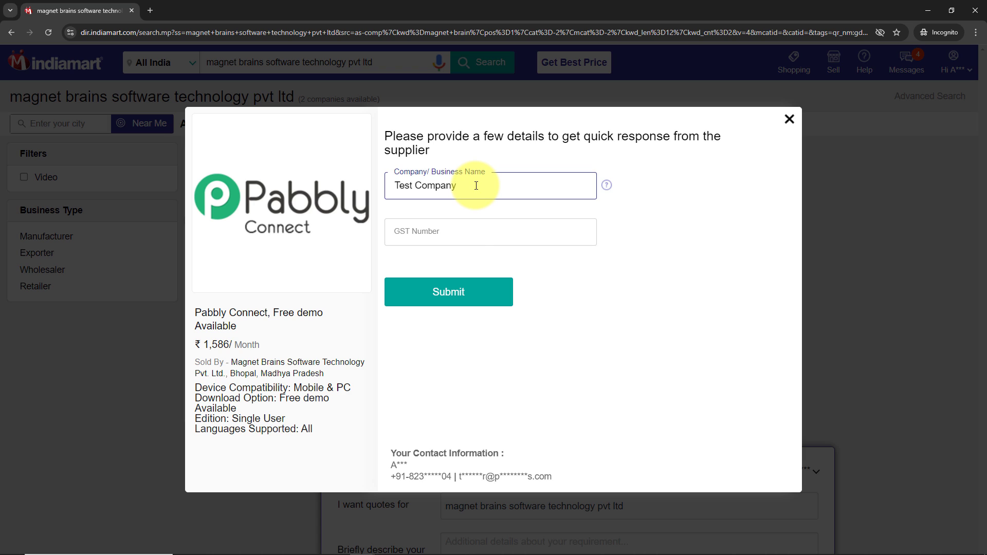
Enter a GST number and submit the supplier enquiry details
click(470, 228)
text(1234)
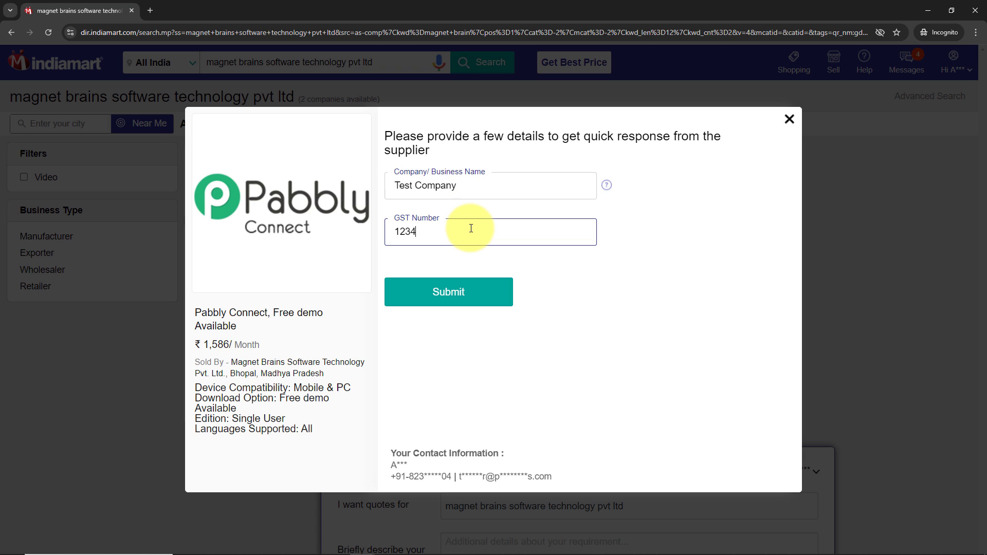
text(567890000)
click(456, 289)
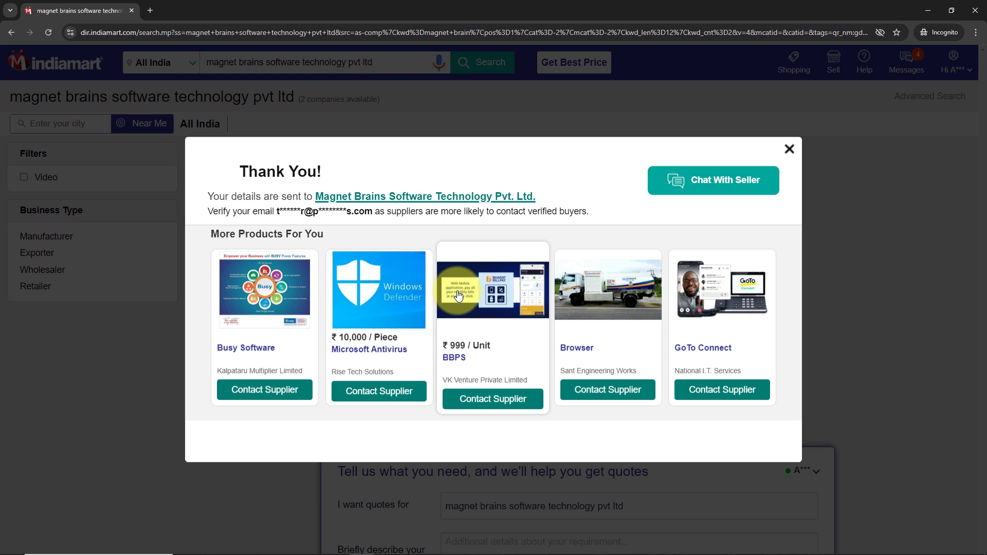
drag(239, 171, 318, 172)
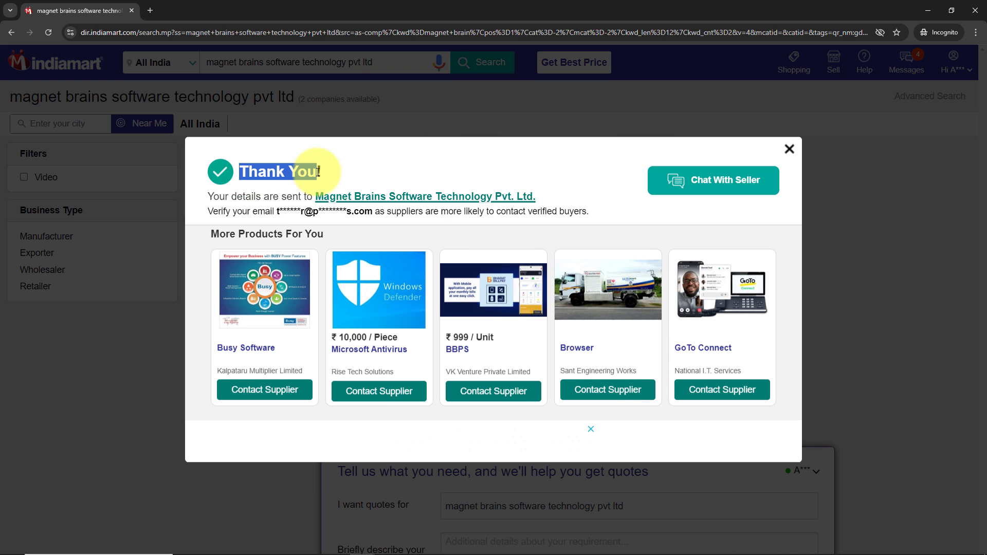
drag(208, 196, 308, 197)
click(214, 196)
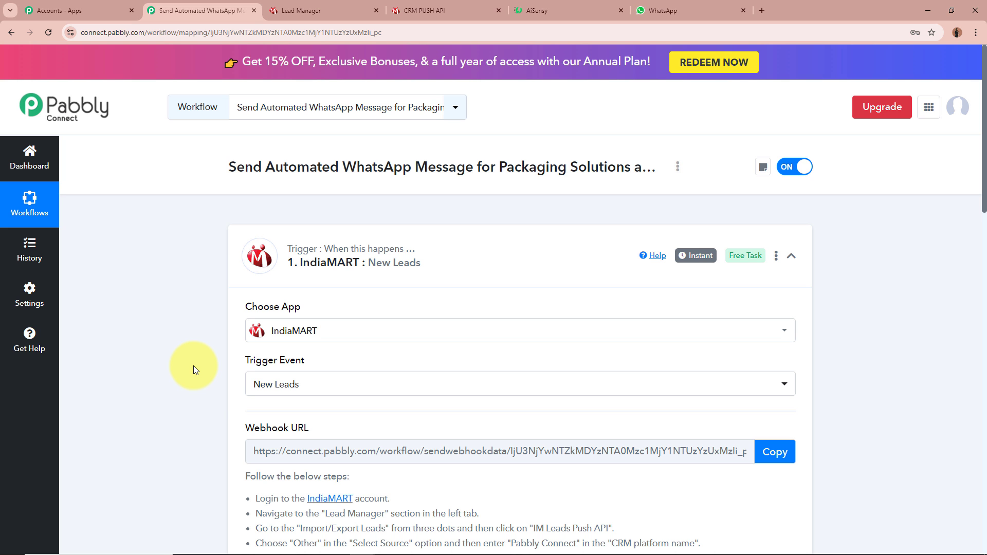
Review the webhook response fields captured by the IndiaMART trigger for the new enquiry
scroll(218, 392, down, 10)
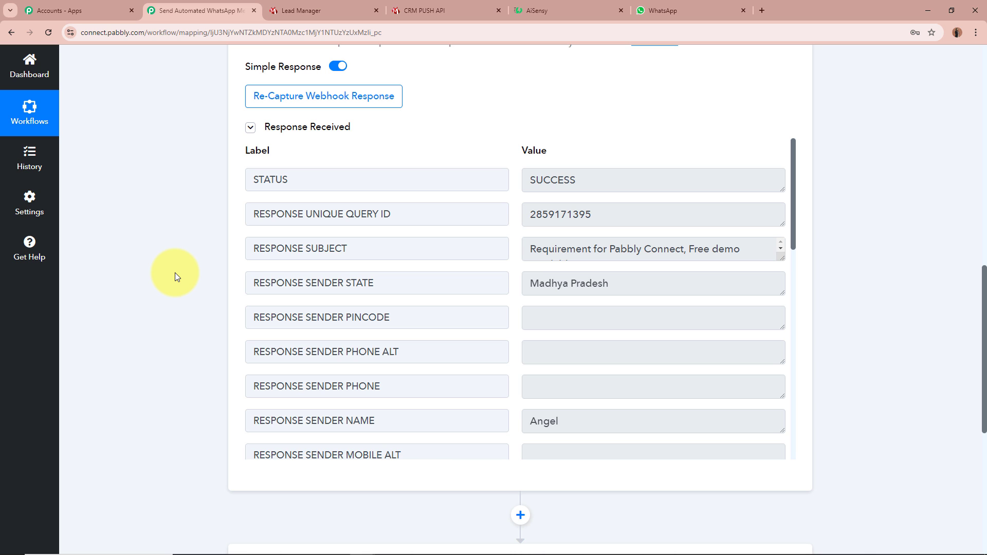
double_click(646, 180)
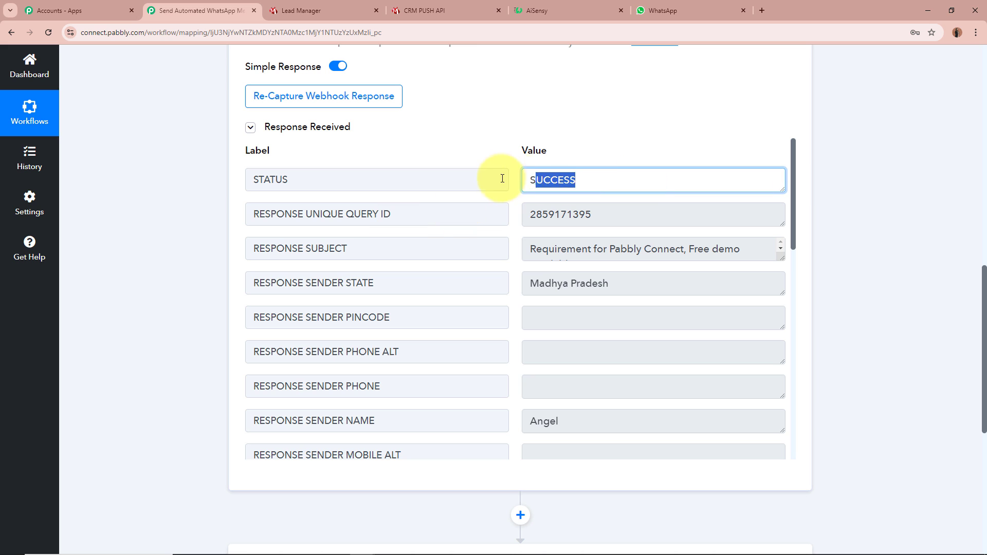
double_click(654, 221)
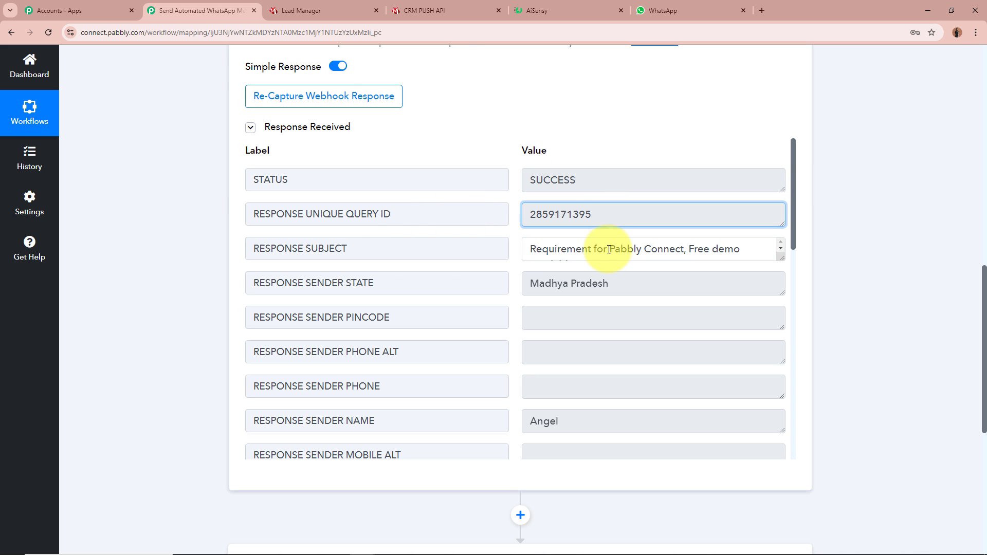
drag(532, 249, 634, 250)
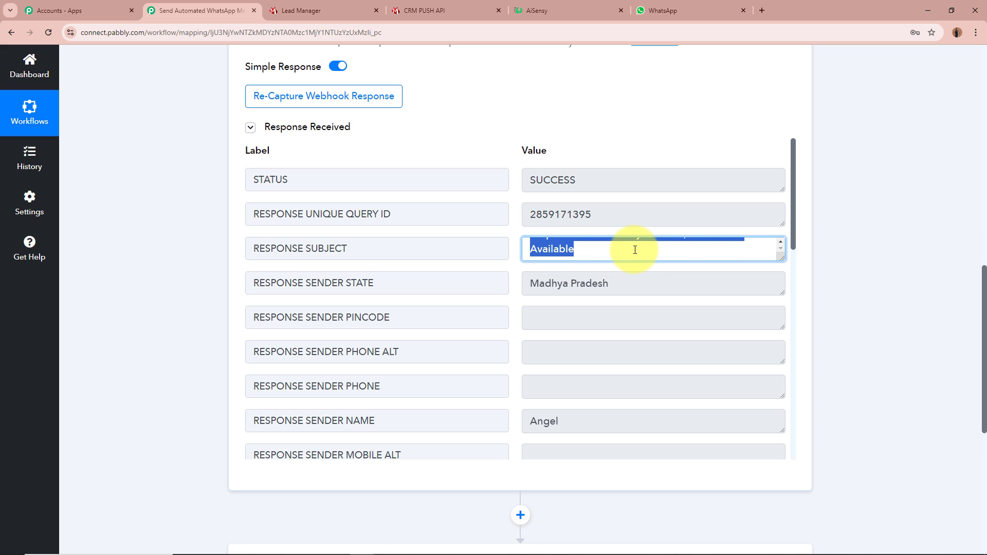
click(635, 250)
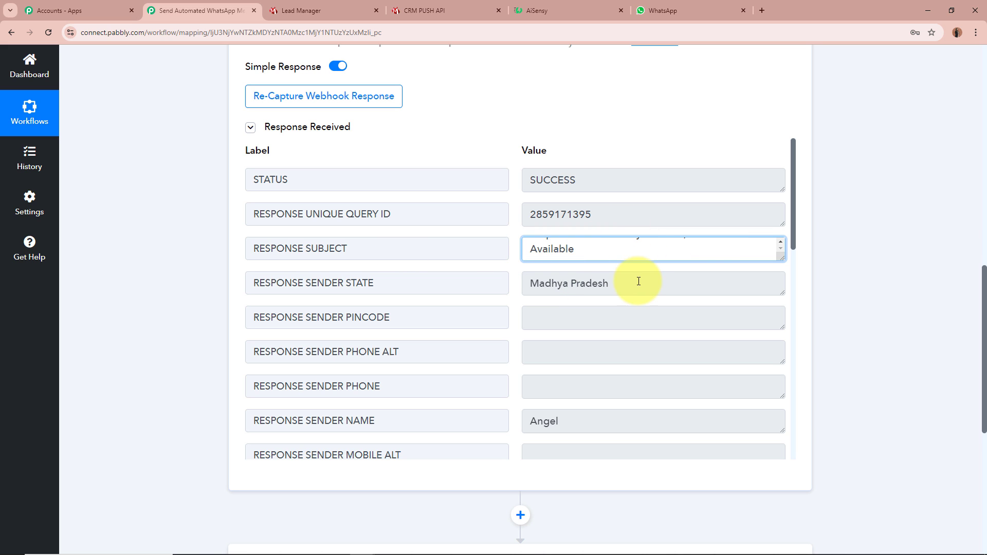
drag(638, 281, 443, 288)
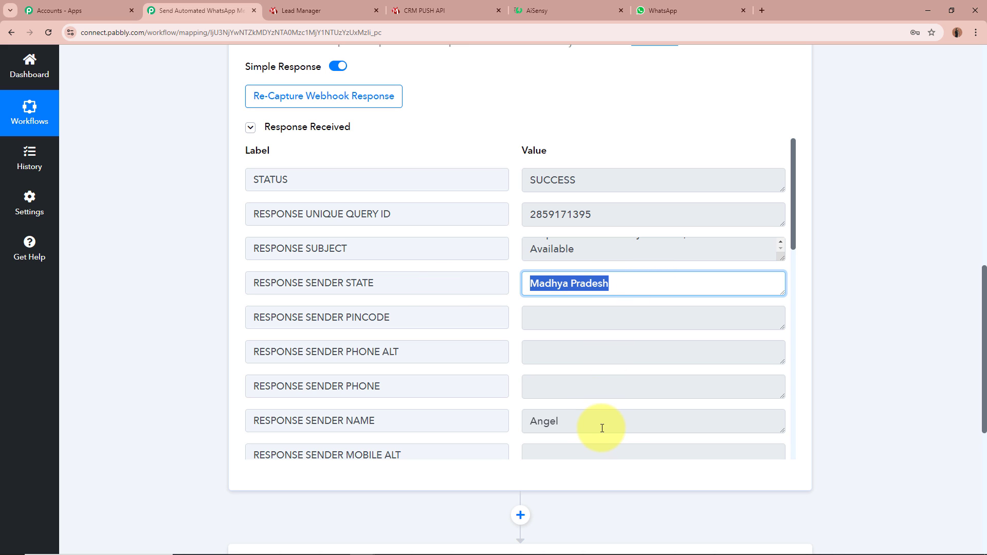
drag(601, 428, 535, 420)
click(604, 412)
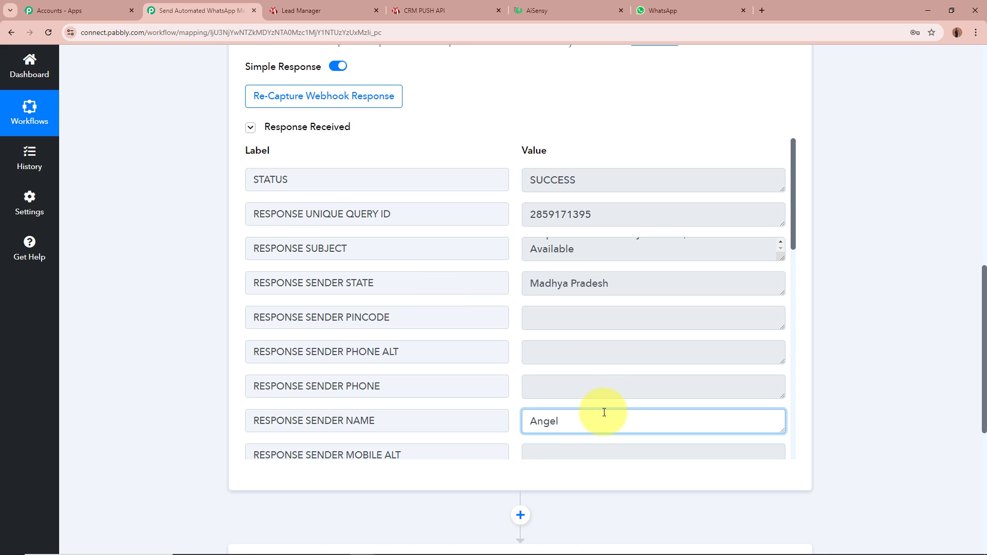
scroll(602, 409, down, 5)
drag(612, 226, 480, 229)
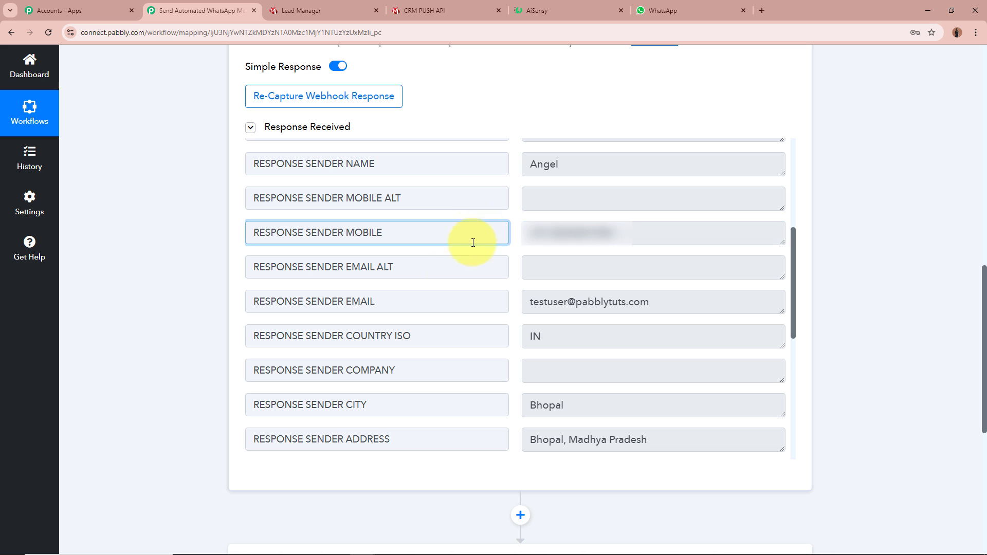
drag(672, 304, 481, 305)
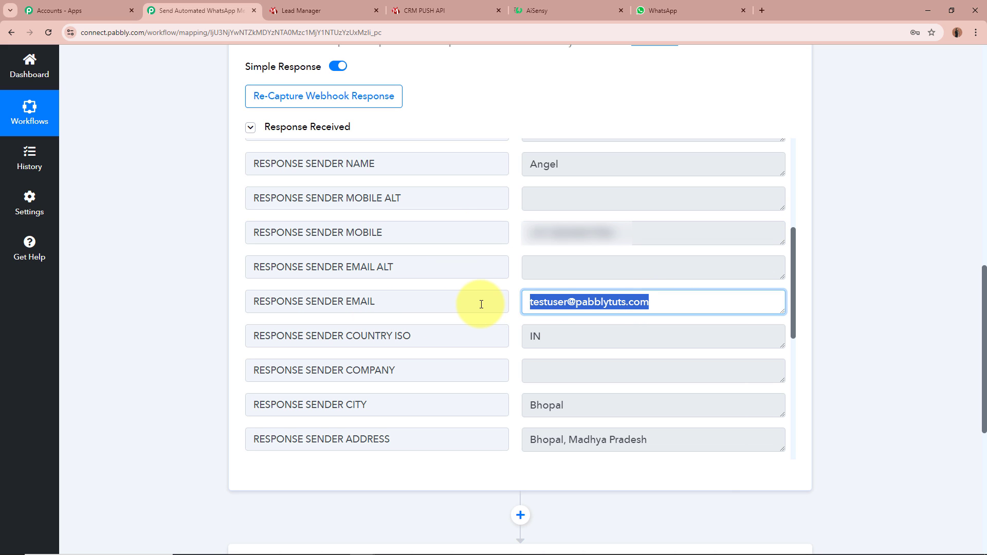
click(547, 302)
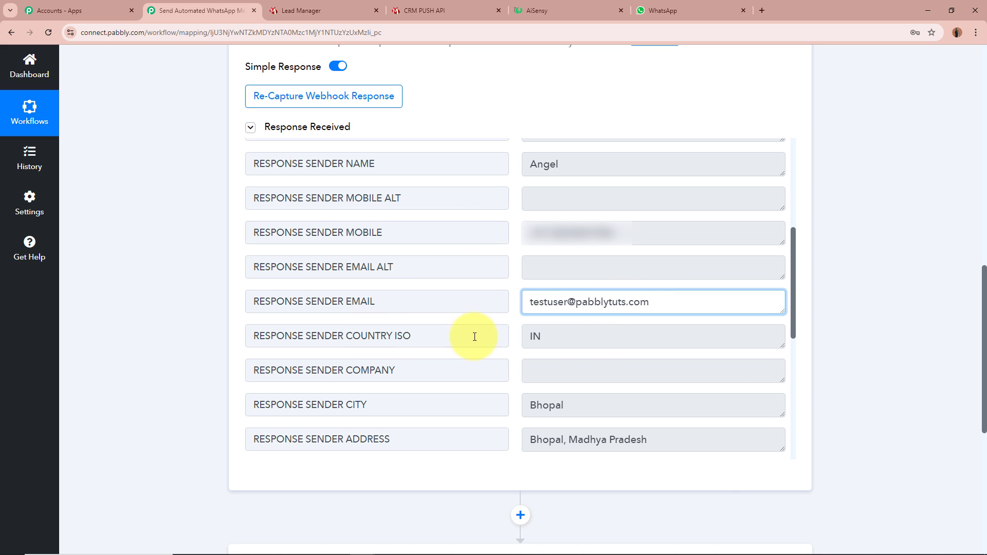
drag(586, 337, 468, 336)
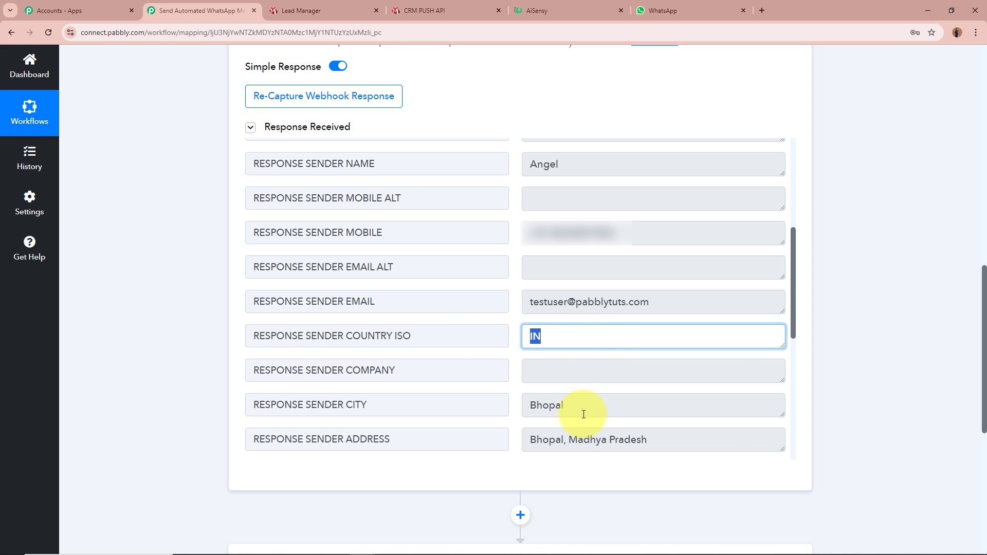
drag(581, 409, 481, 409)
drag(675, 439, 498, 439)
click(680, 438)
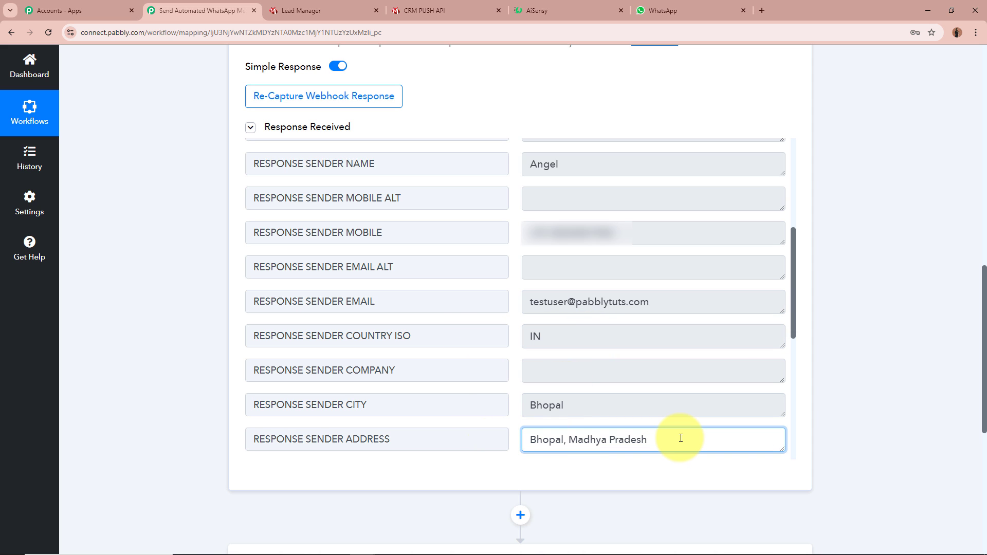
scroll(658, 359, down, 8)
drag(529, 265, 716, 230)
scroll(640, 267, down, 1)
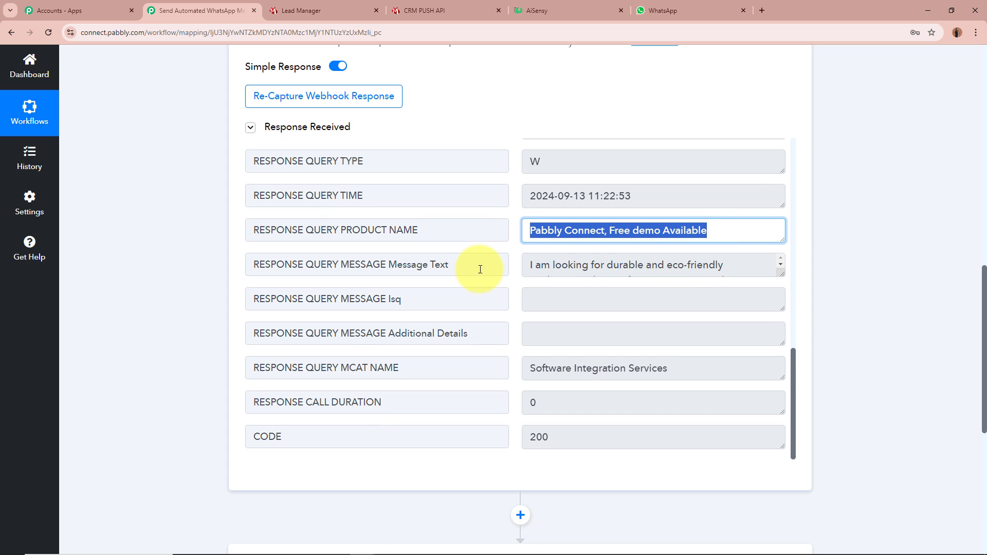
drag(781, 276, 784, 323)
drag(533, 264, 503, 325)
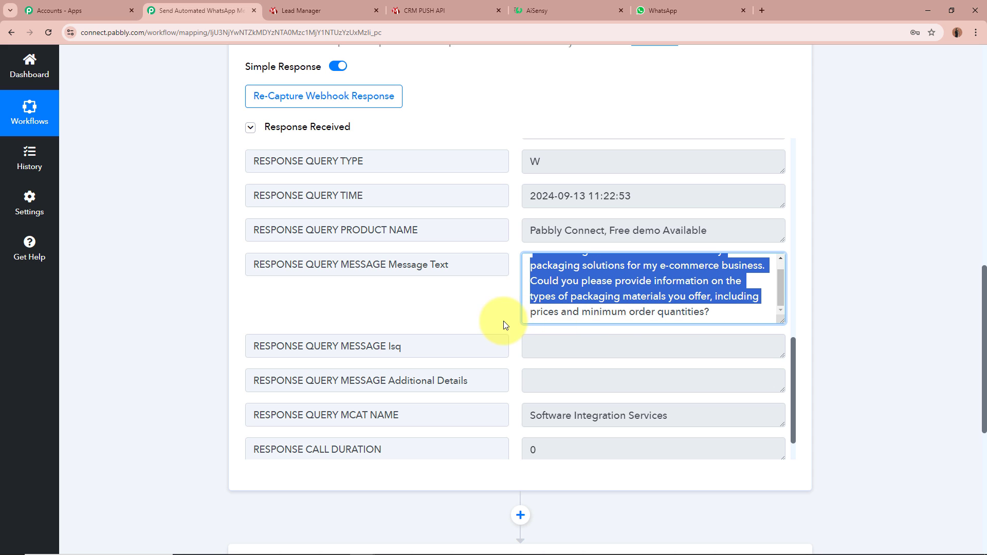
click(695, 322)
scroll(702, 317, up, 1)
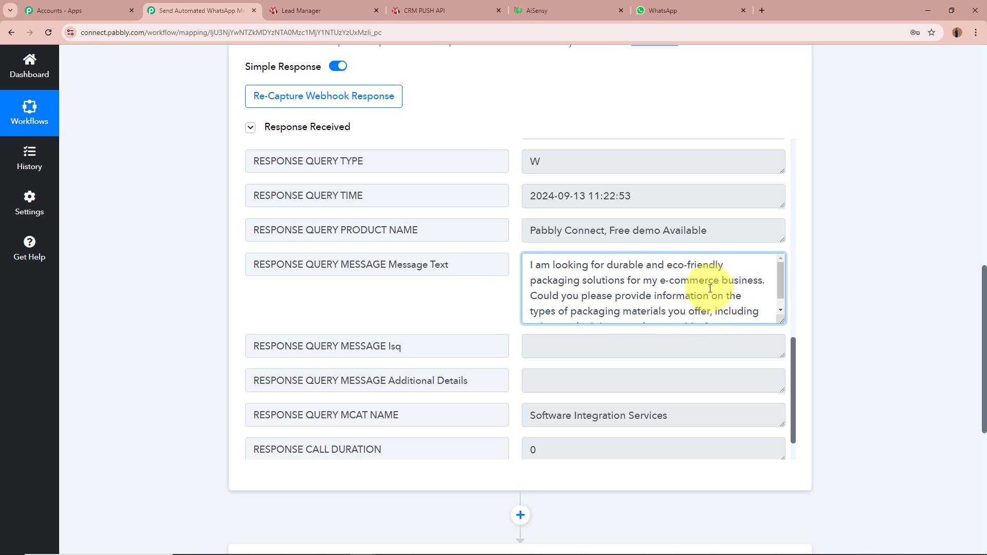
drag(681, 192, 538, 191)
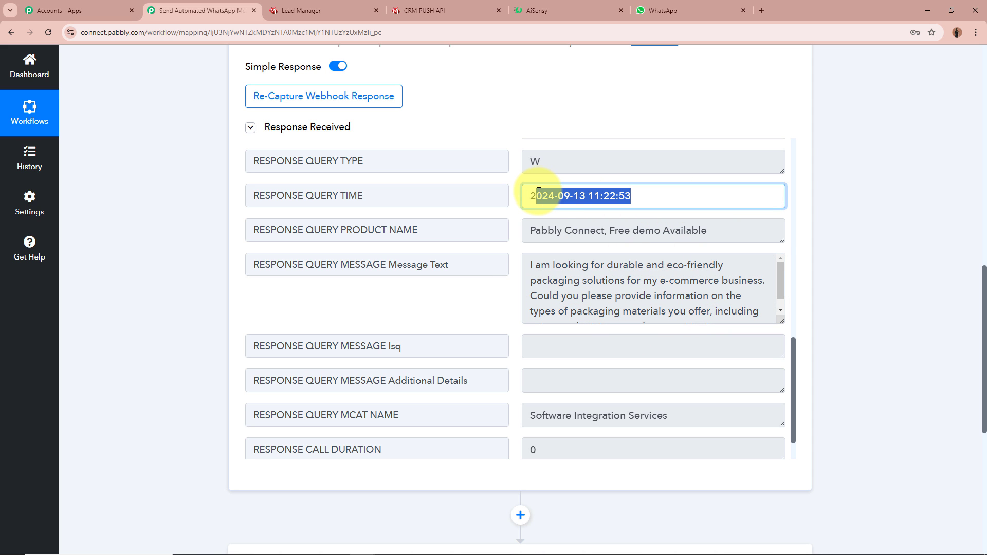
click(538, 192)
scroll(634, 398, down, 1)
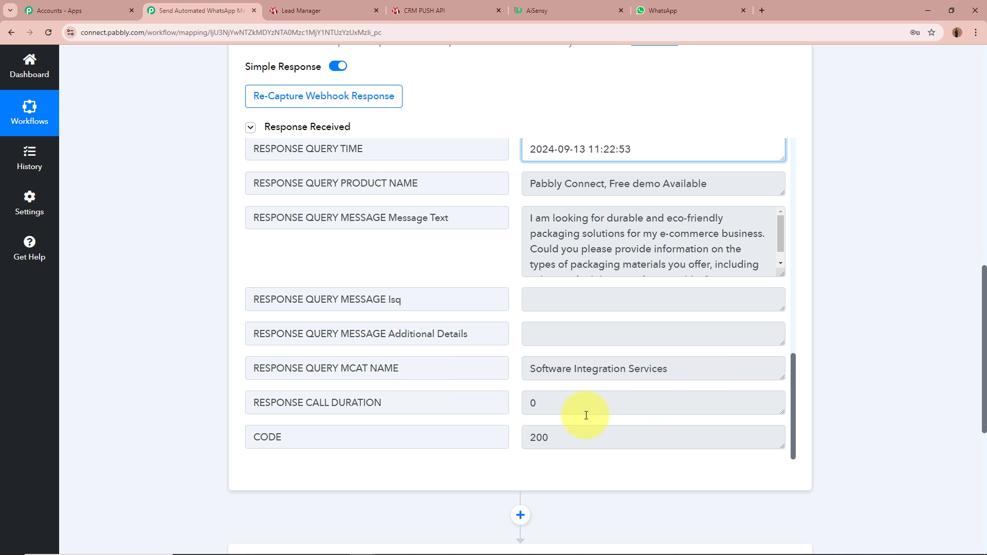
click(942, 301)
scroll(896, 308, up, 12)
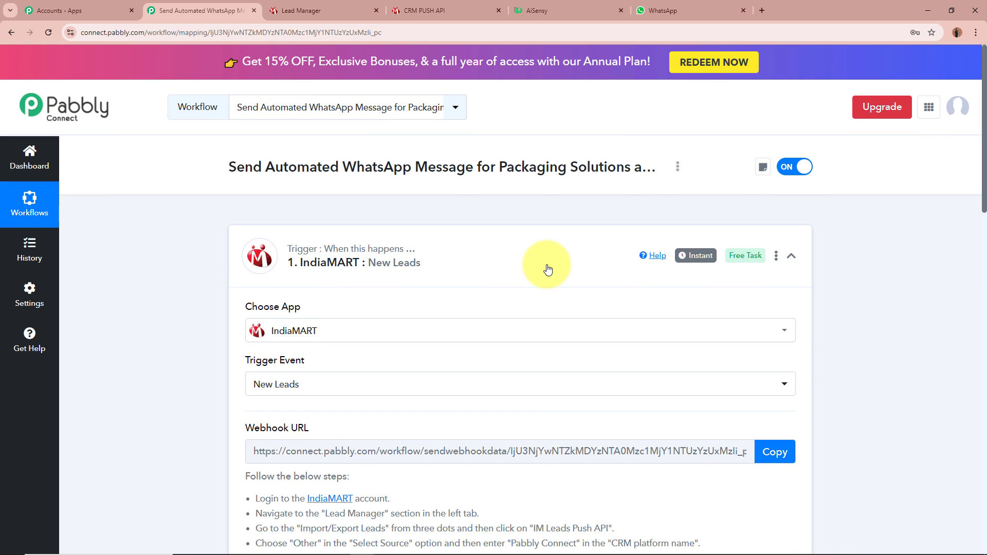
click(548, 269)
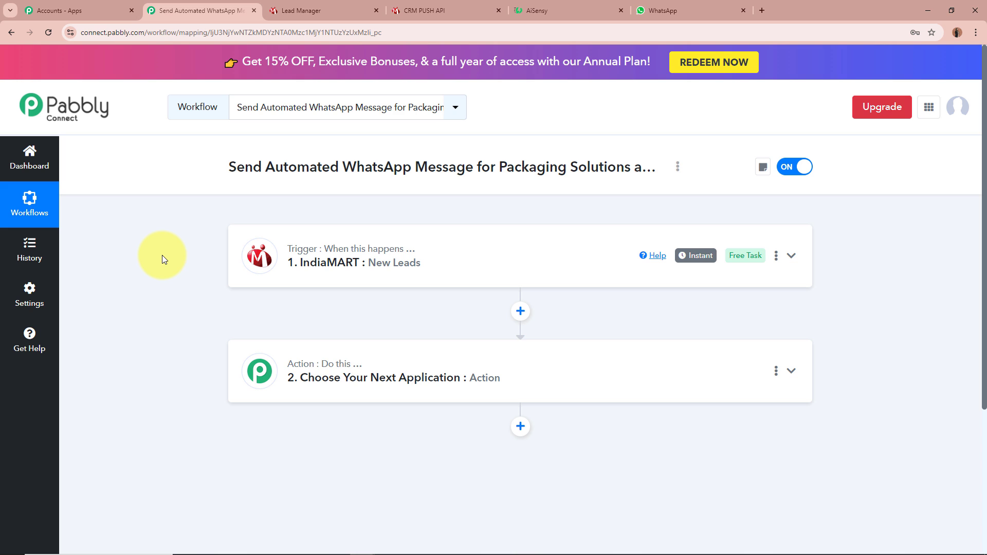
Open the action step and choose WhatsApp by AiSensy as its app
drag(228, 167, 498, 161)
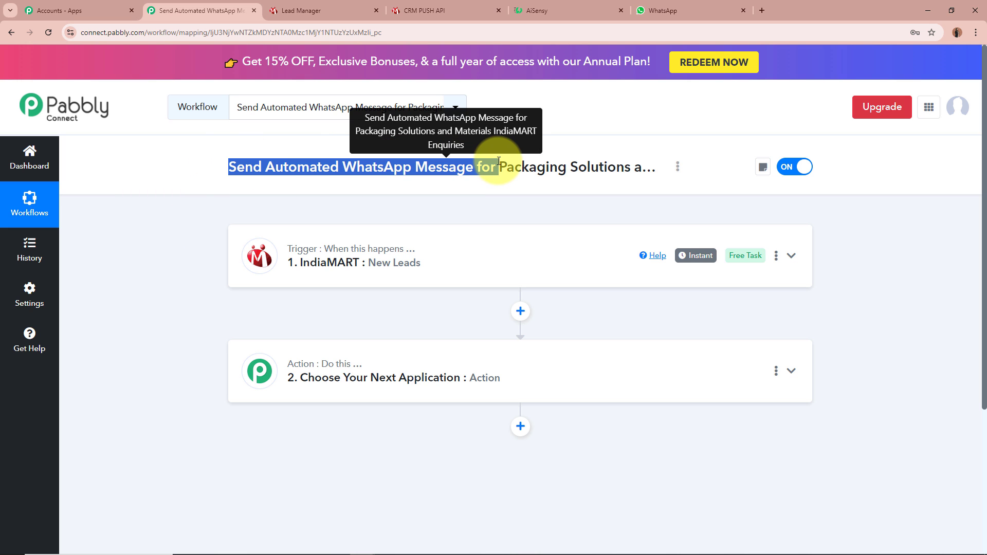
click(175, 297)
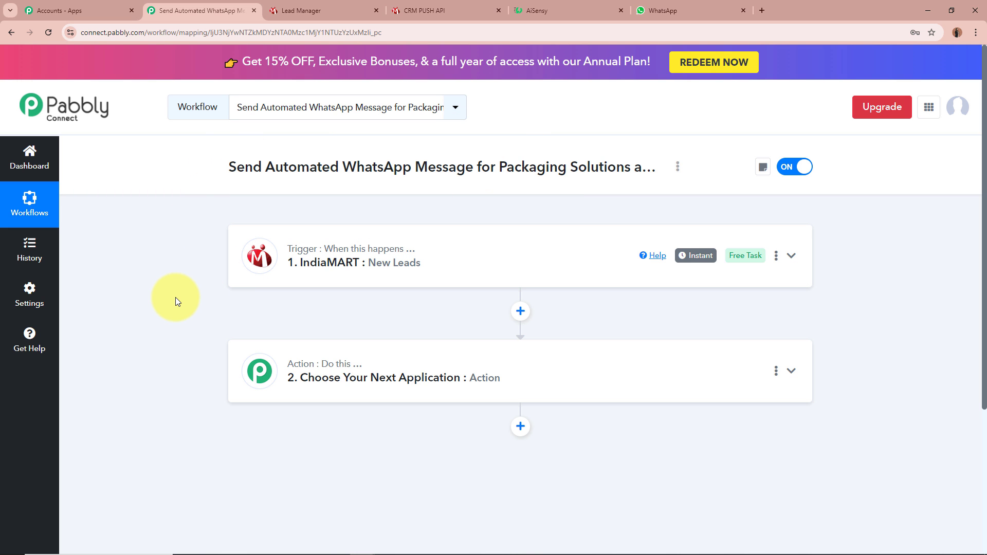
click(643, 375)
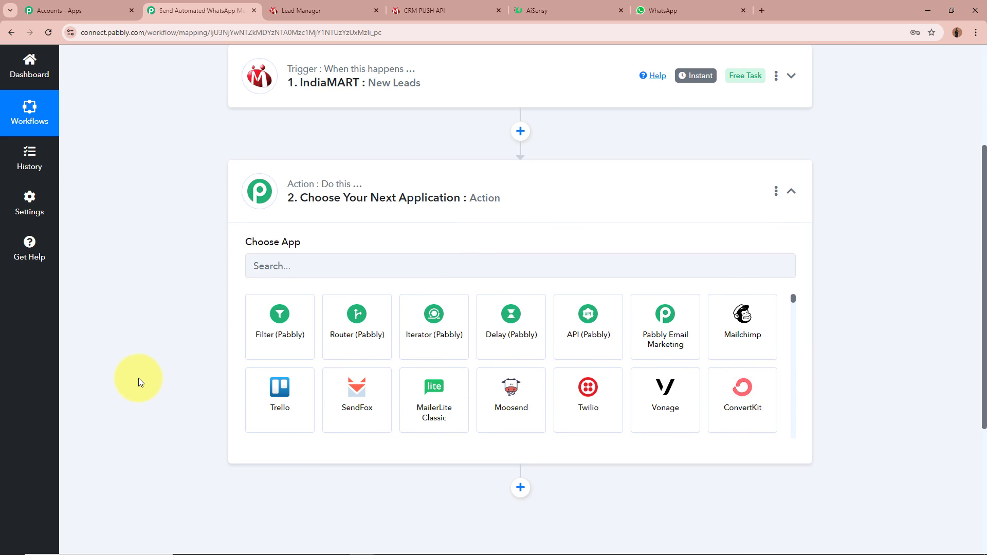
click(378, 269)
text(W)
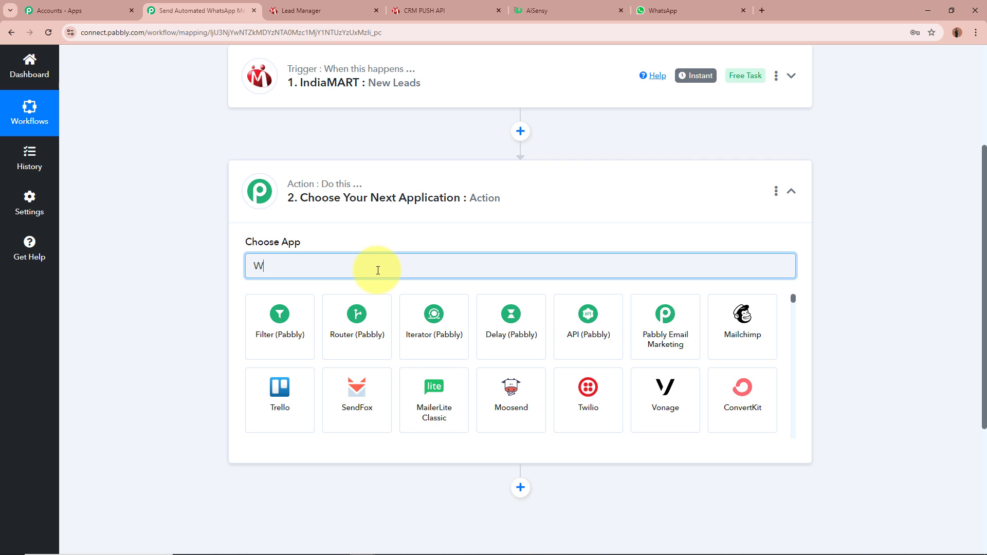
text(hats)
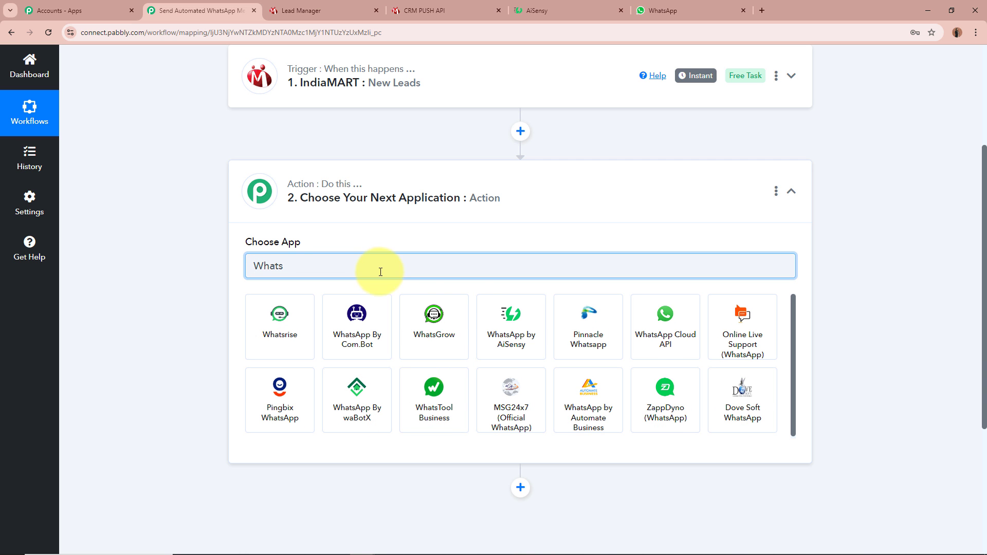
click(508, 327)
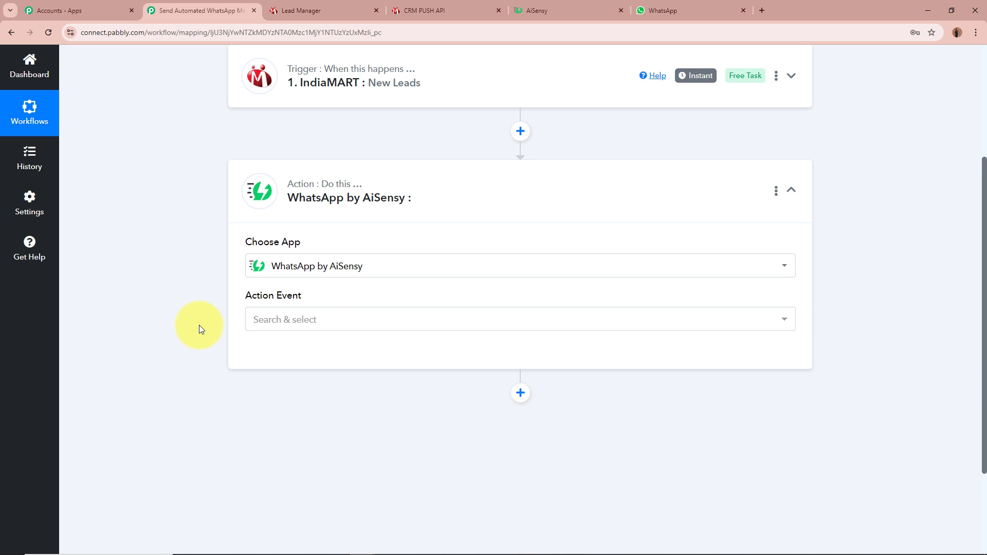
Set the action event to Send Template Message, comparing against the packaging_solutions_indiamart template in AiSensy
click(591, 8)
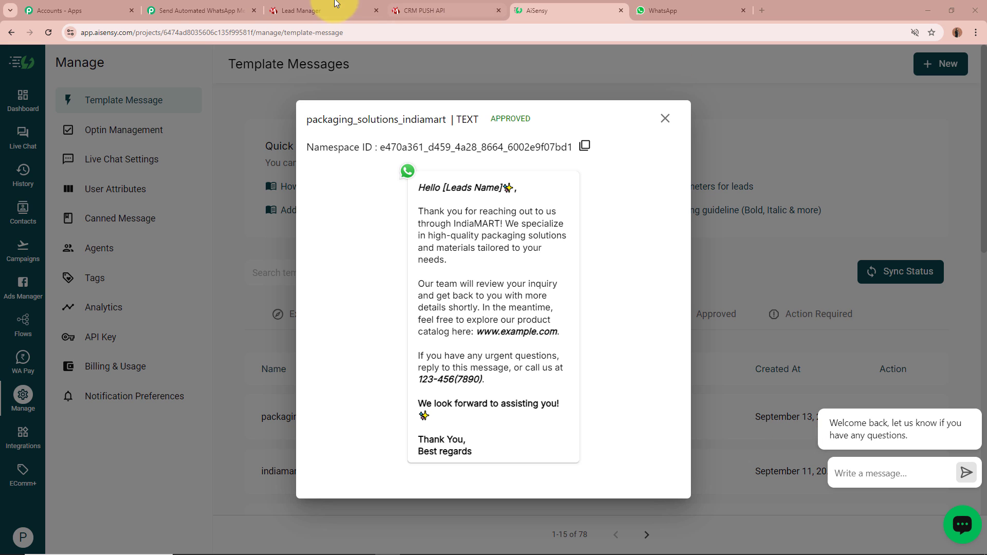
click(169, 9)
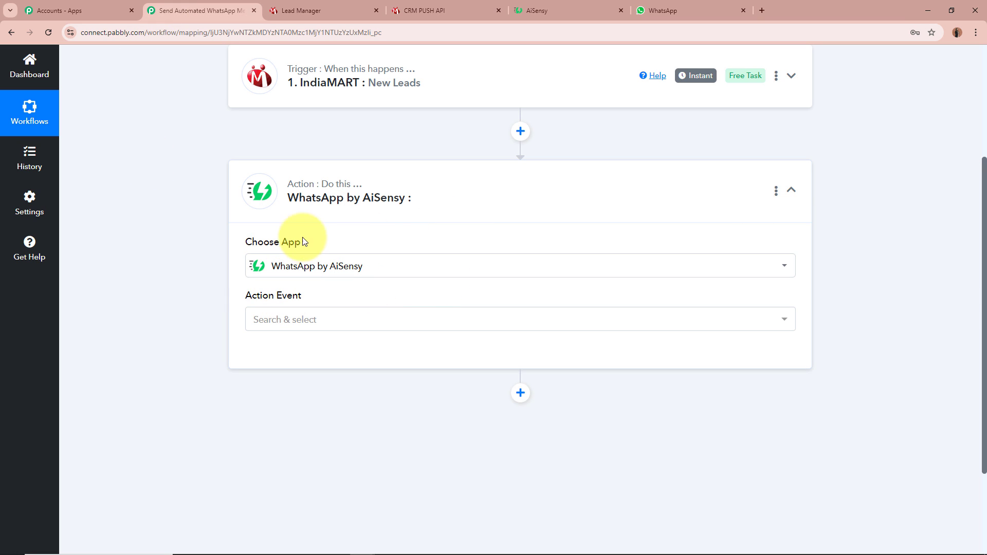
click(320, 319)
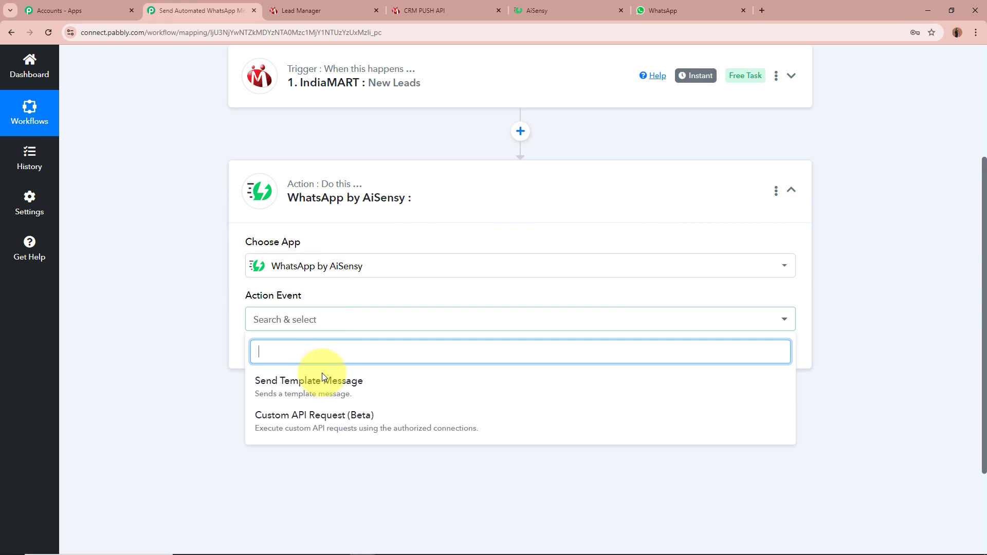
click(308, 387)
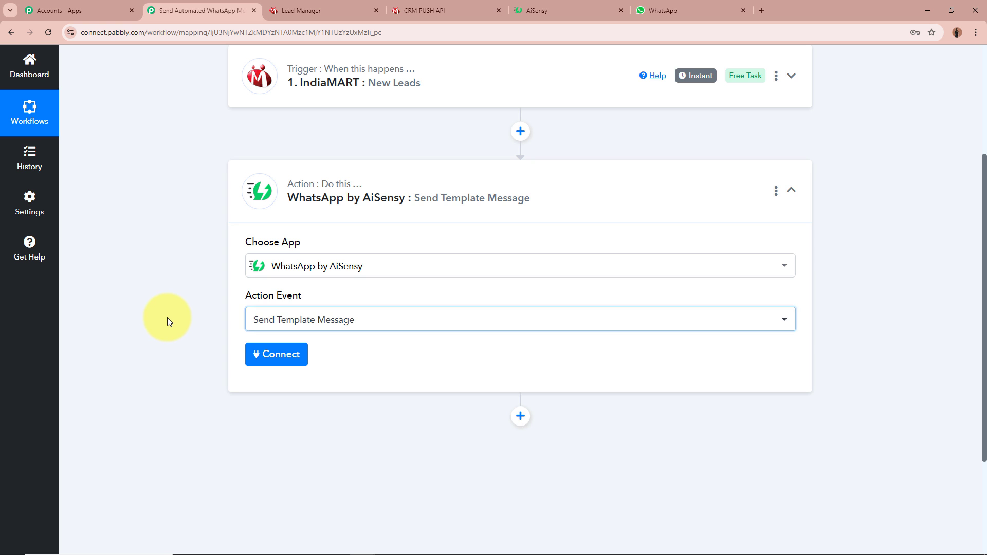
click(557, 16)
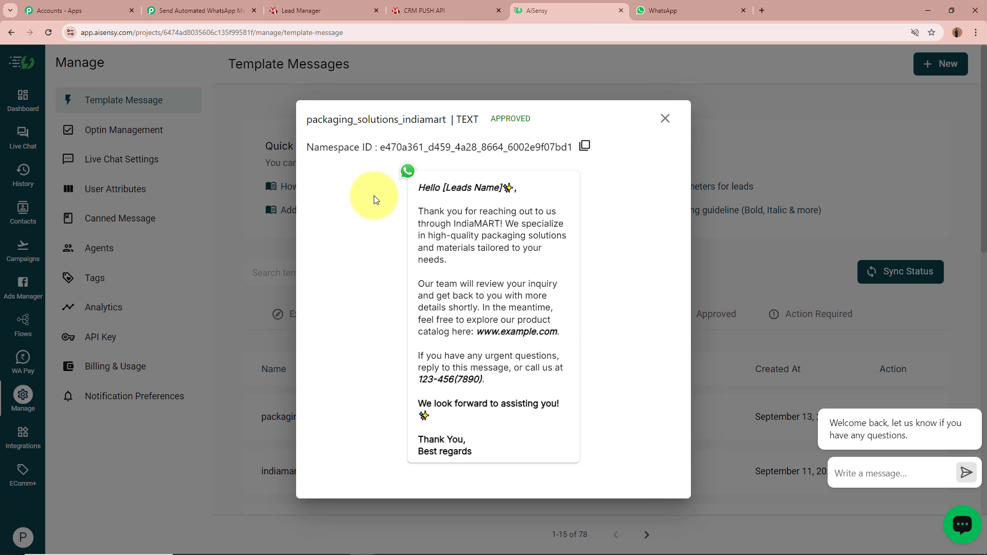
click(211, 11)
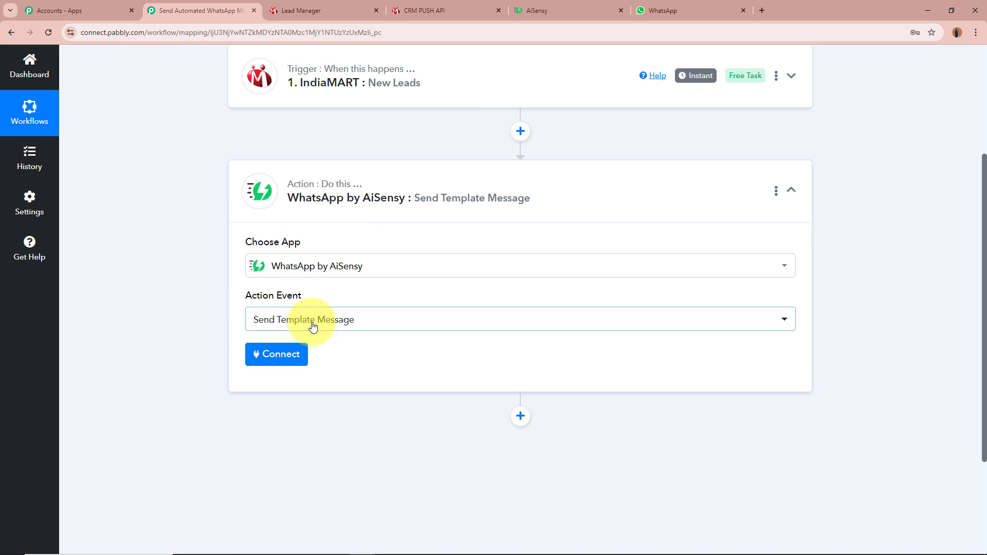
Start adding a new WhatsApp by AiSensy connection for the action step and read the API key instructions
click(269, 363)
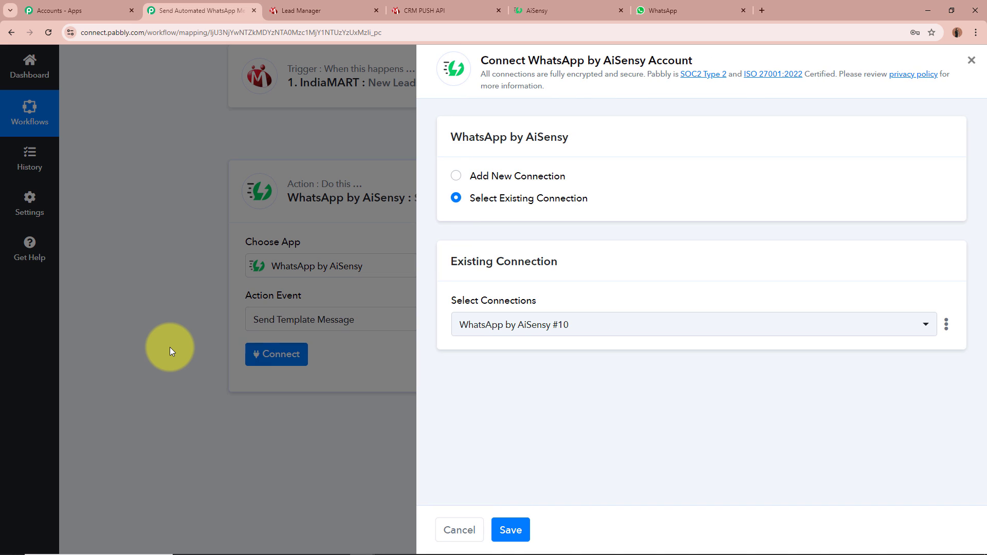
click(456, 176)
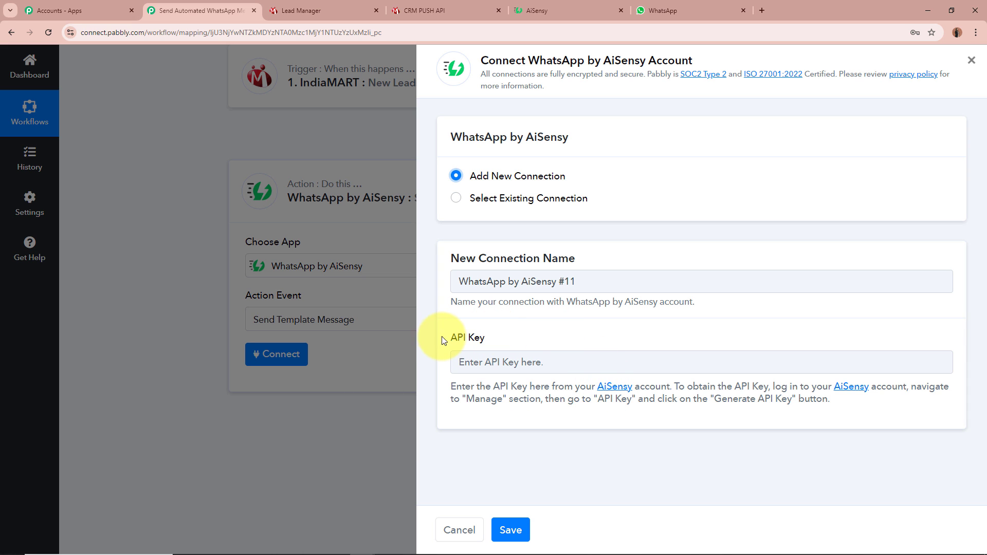
click(525, 337)
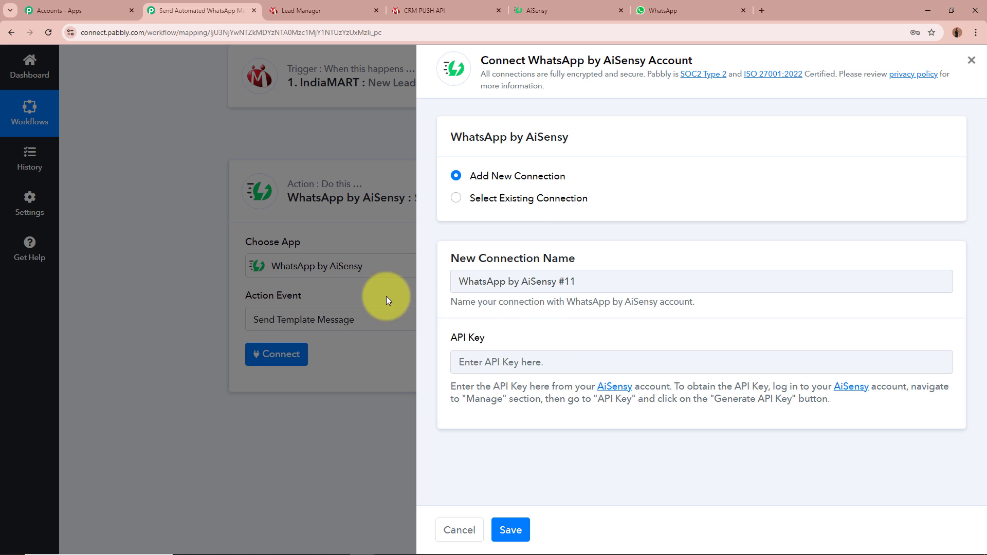
drag(455, 387, 796, 399)
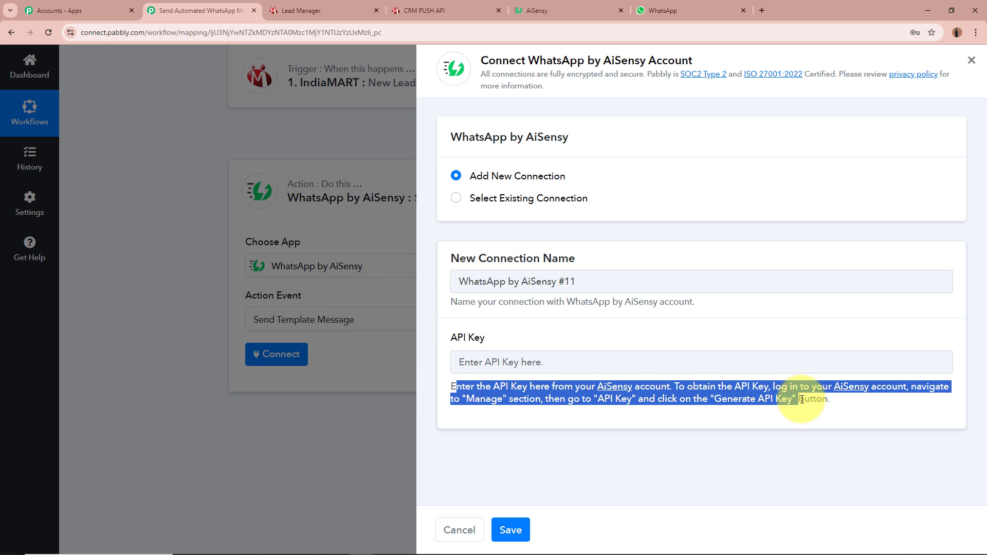
click(796, 399)
Copy the API key from the API Key section of AiSensy's Manage settings
click(562, 6)
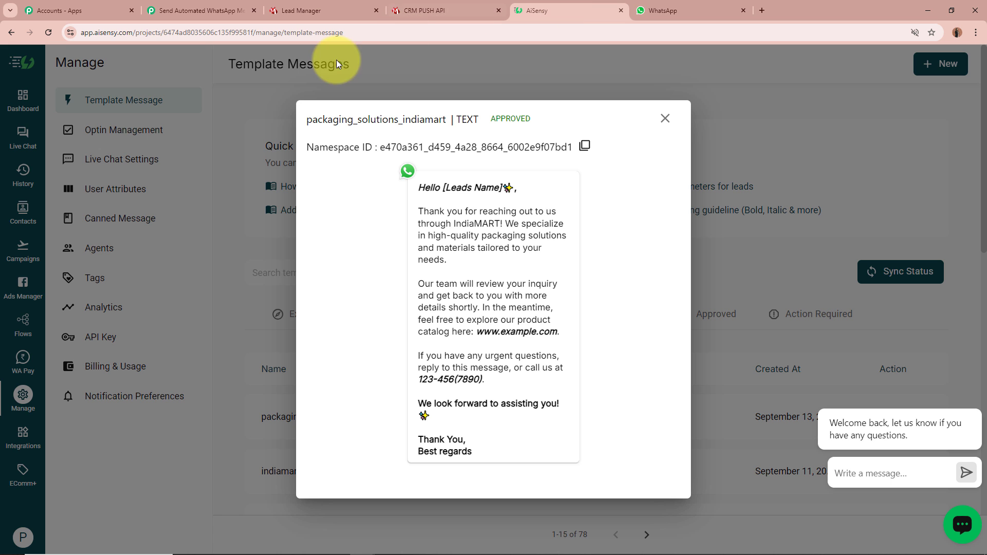
click(664, 118)
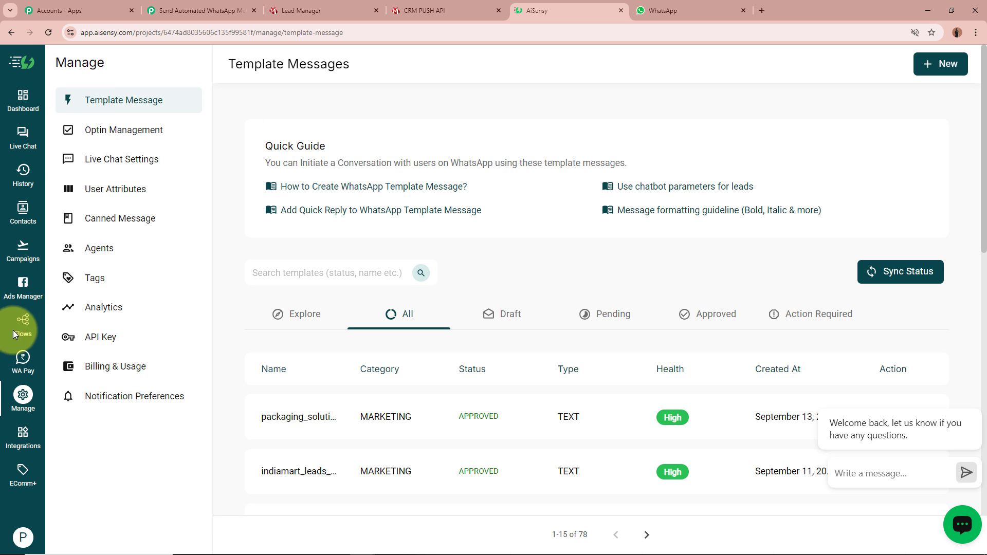
click(23, 404)
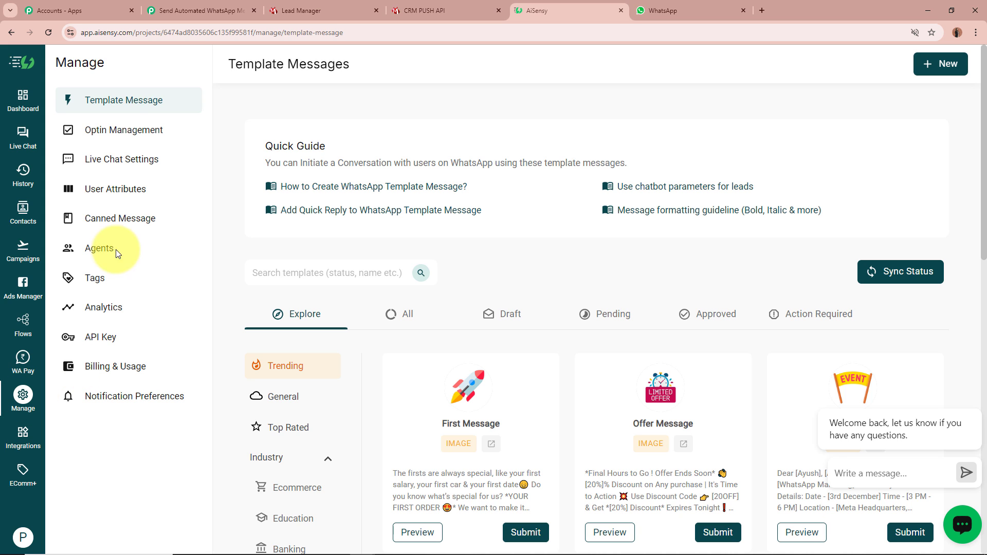
click(134, 343)
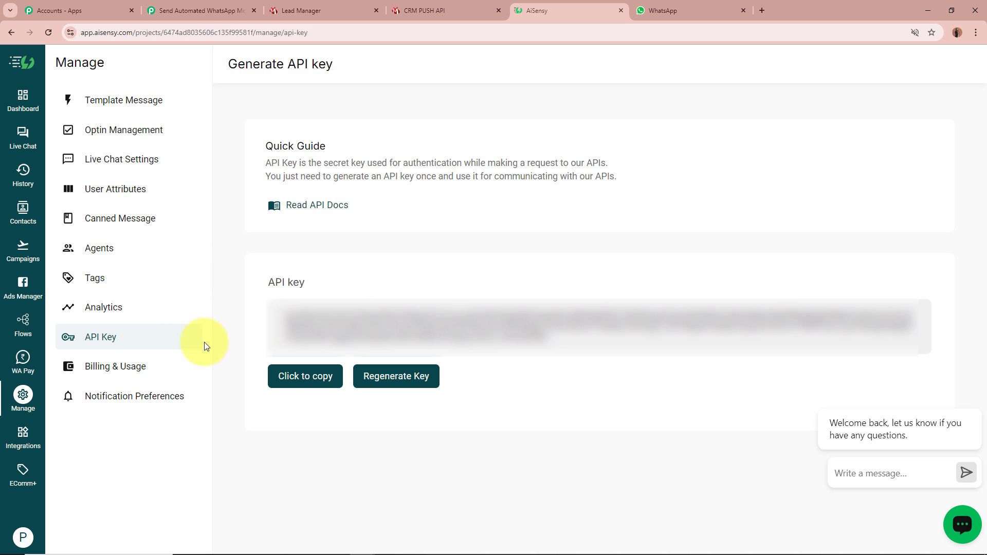
click(331, 378)
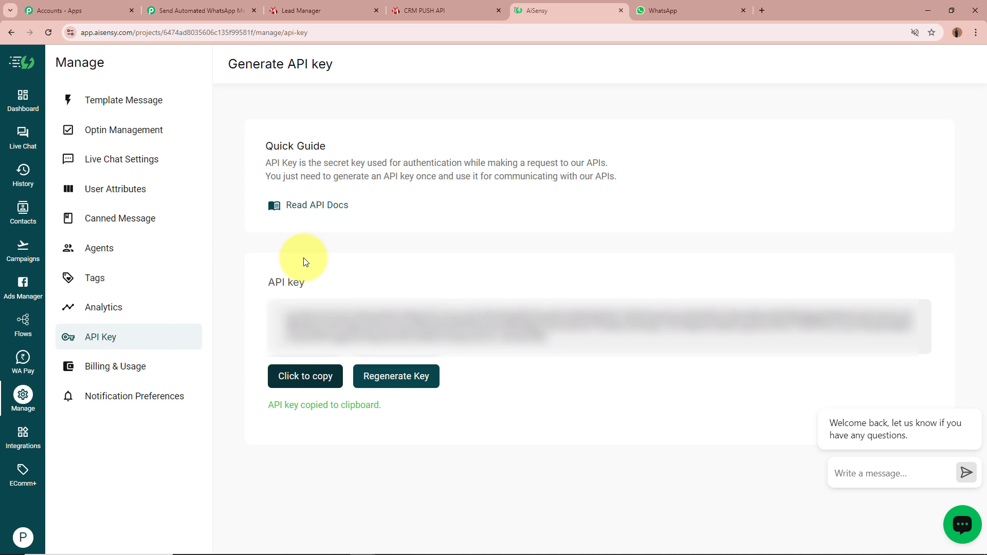
Paste the AiSensy API key into the new connection's API Key field and save the connection
key(ctrl+2)
click(512, 362)
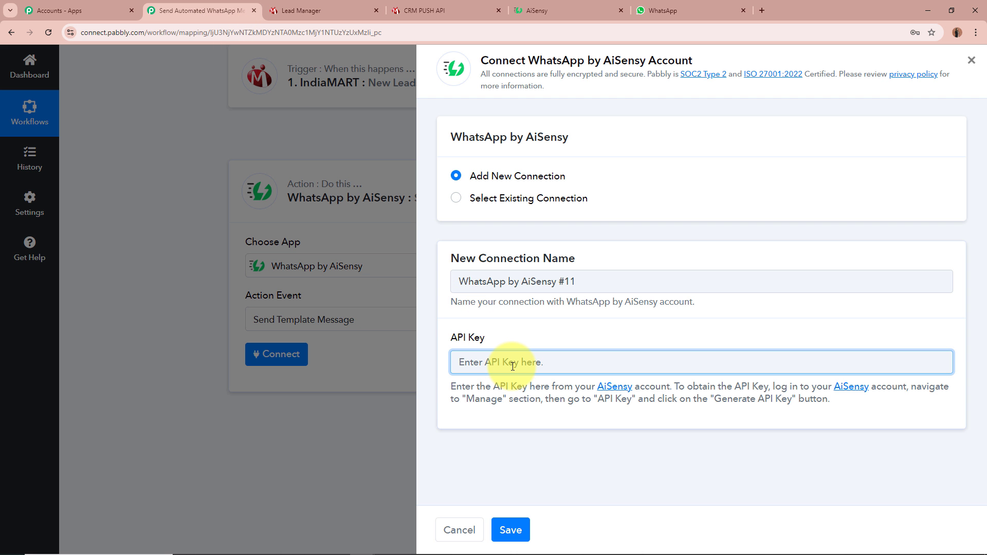
key(ctrl+v)
click(510, 529)
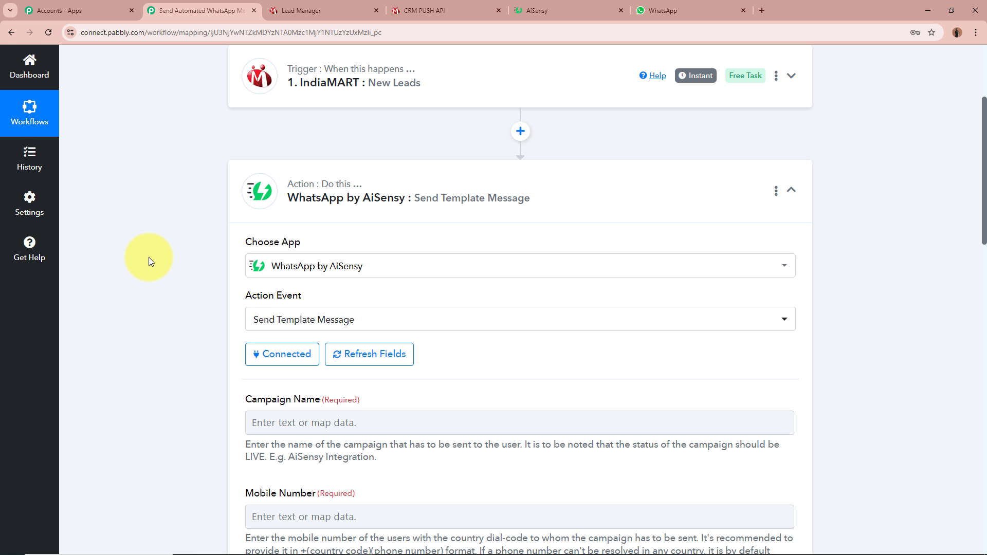
Review the packaging_solutions_indiamart template in AiSensy's list of all templates
scroll(149, 257, down, 4)
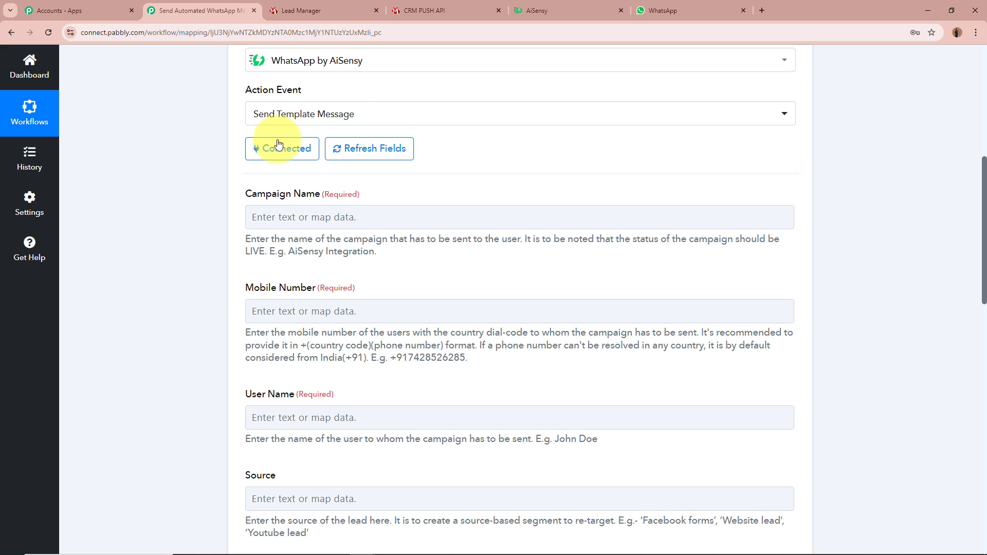
click(535, 10)
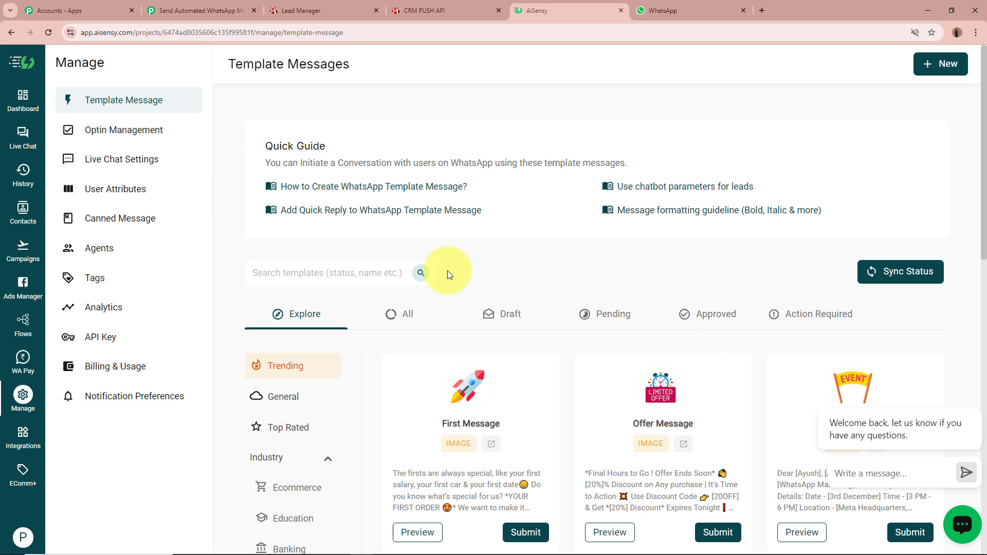
click(413, 316)
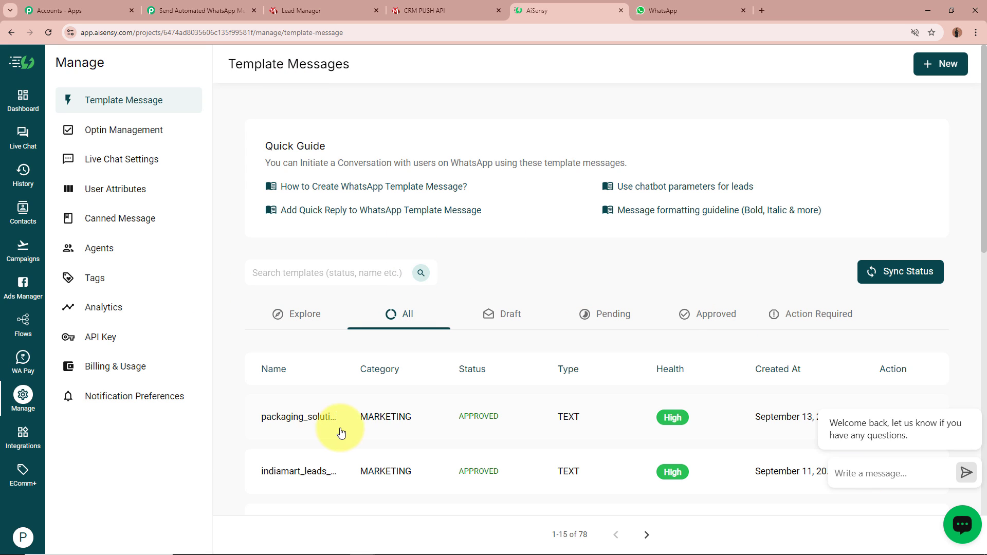
click(449, 420)
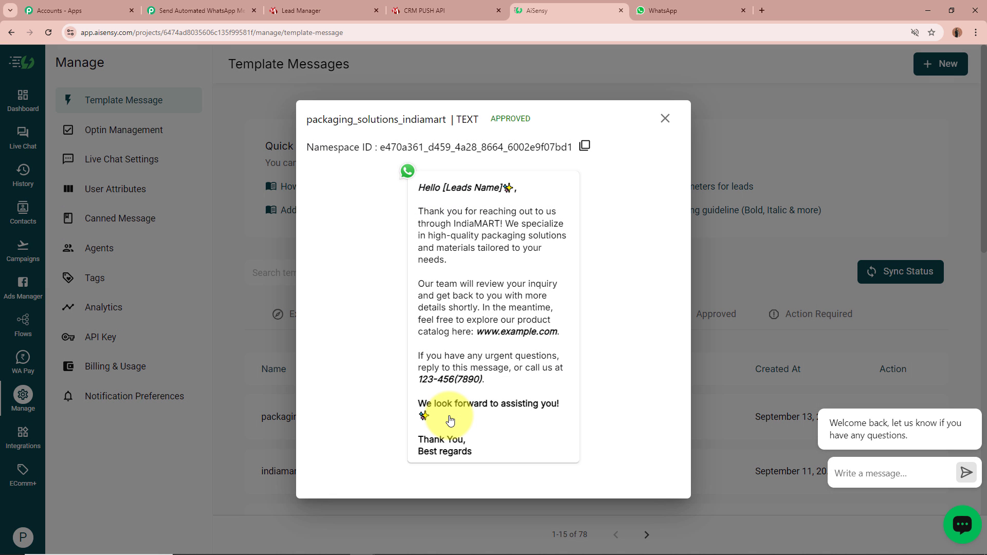
click(664, 119)
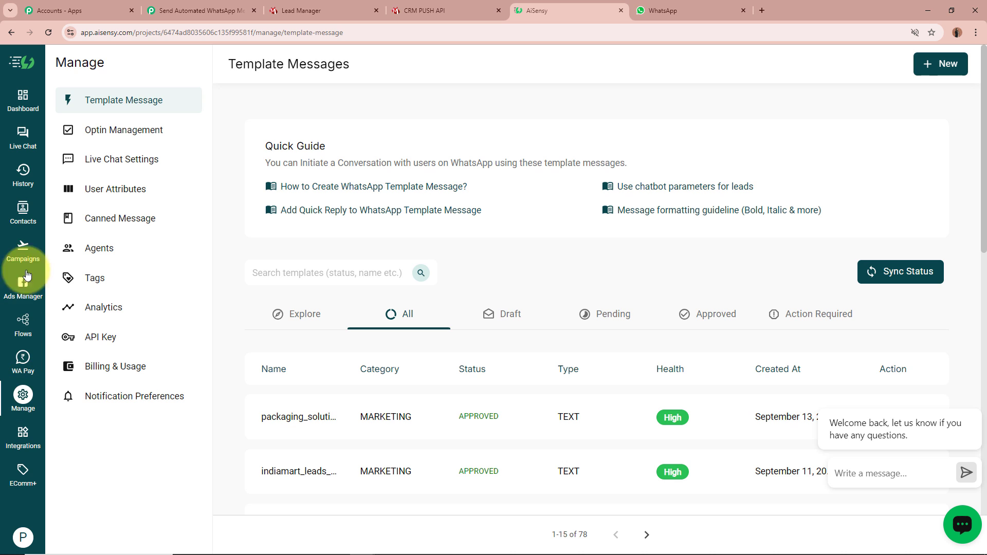
Start a new API campaign in AiSensy named IndiaMART Lead Messages and copy that name
click(25, 249)
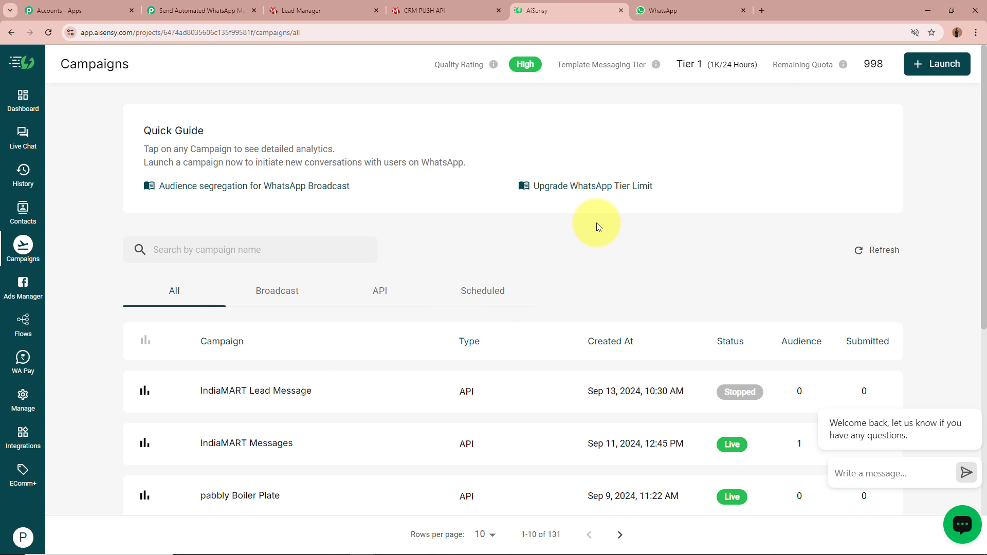
click(945, 66)
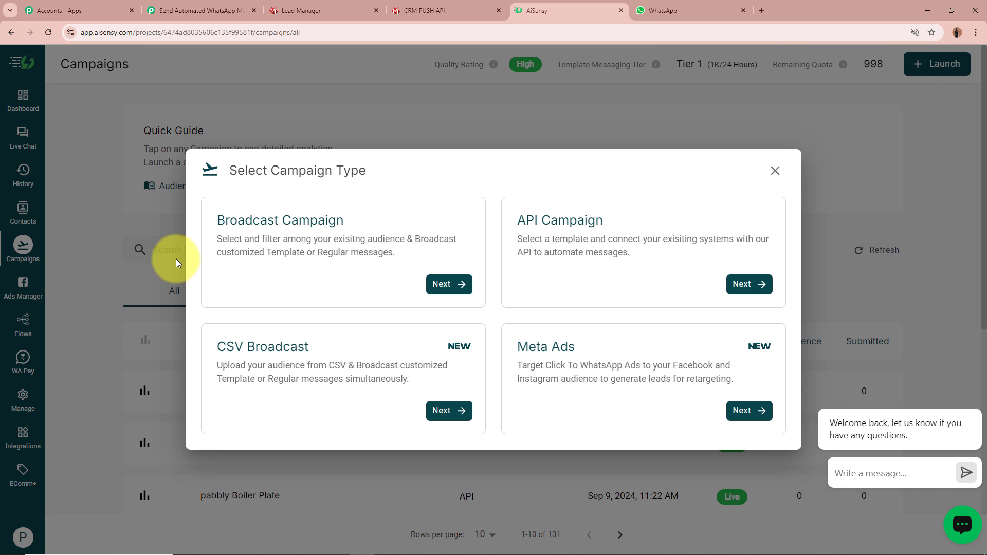
click(578, 232)
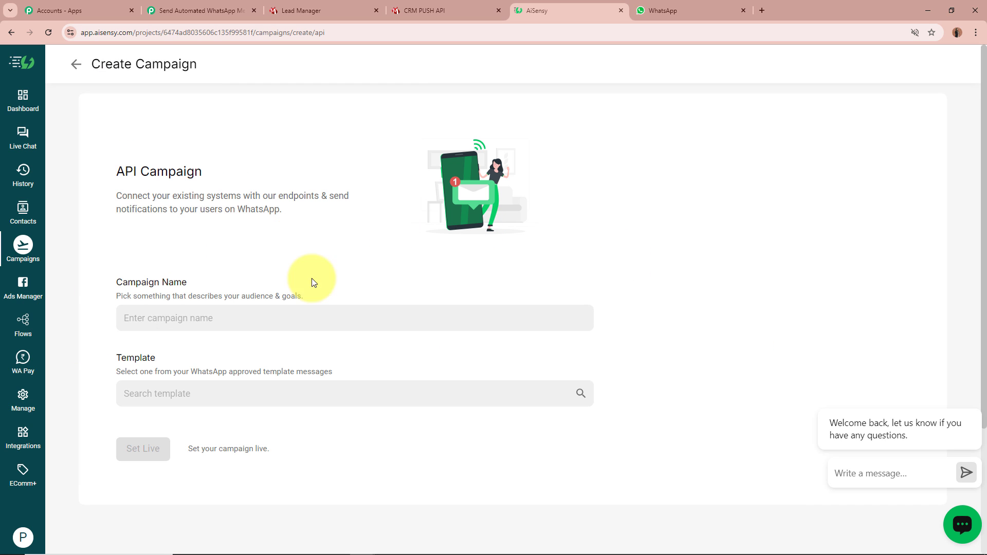
click(176, 318)
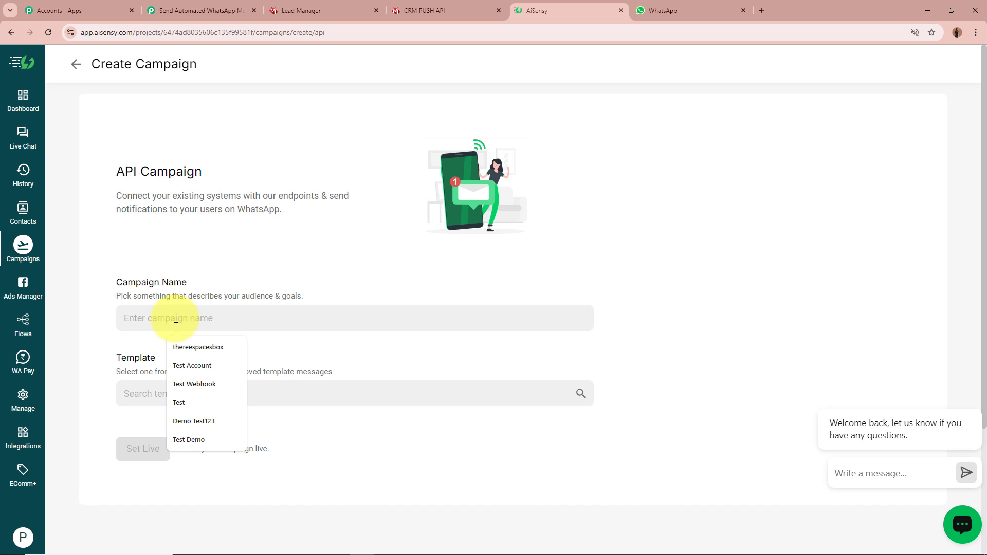
key(ctrl+v)
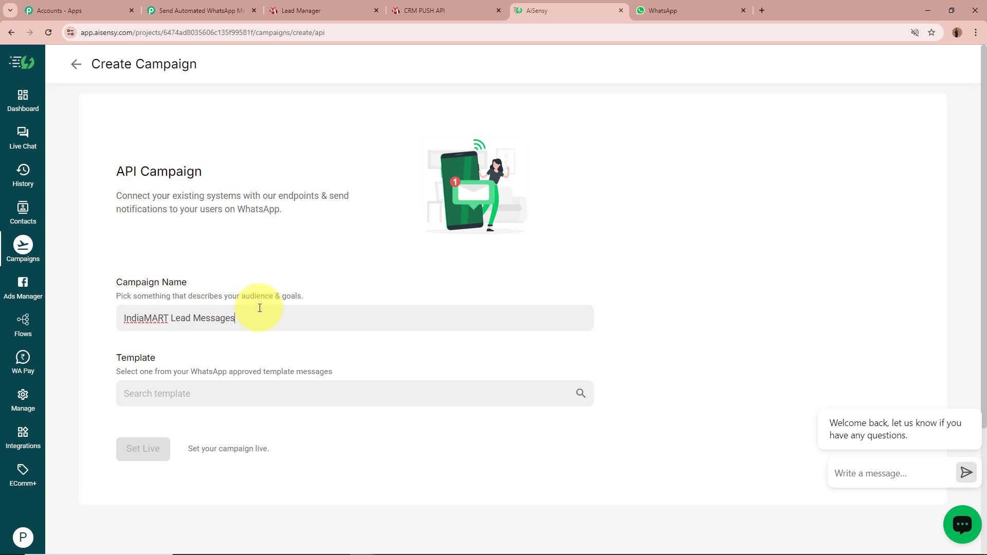
triple_click(220, 323)
key(ctrl+c)
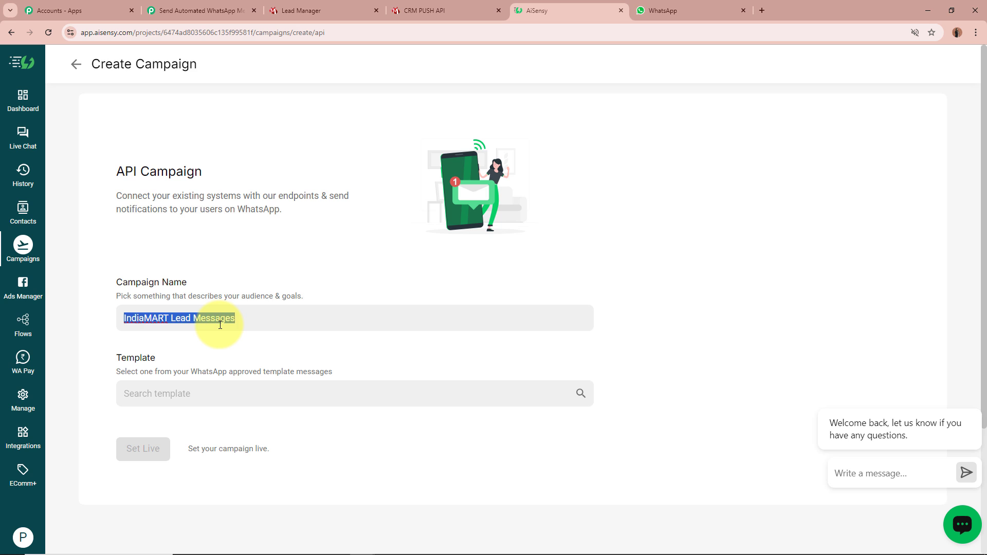
click(255, 338)
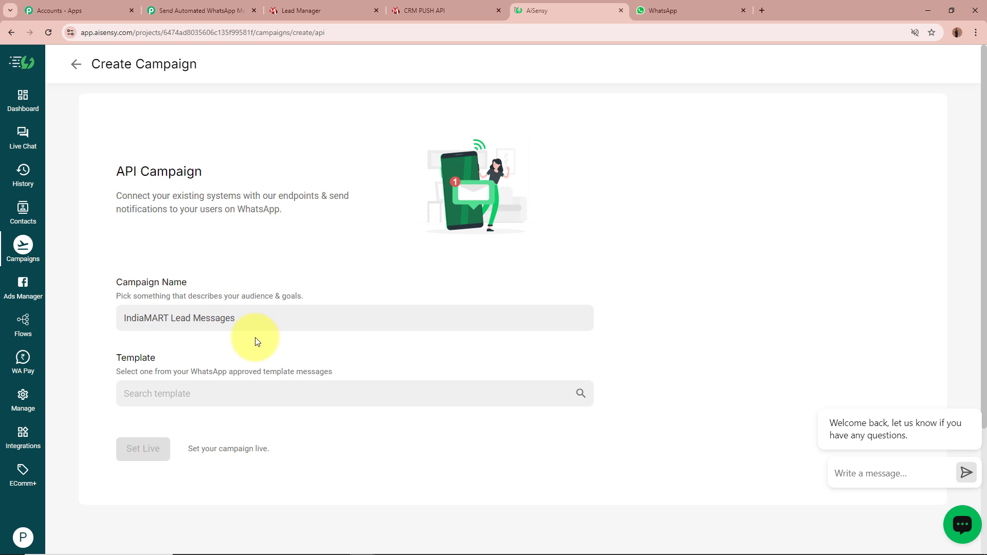
Choose the packaging_solutions_indiamart template for the campaign and set the campaign live
click(172, 399)
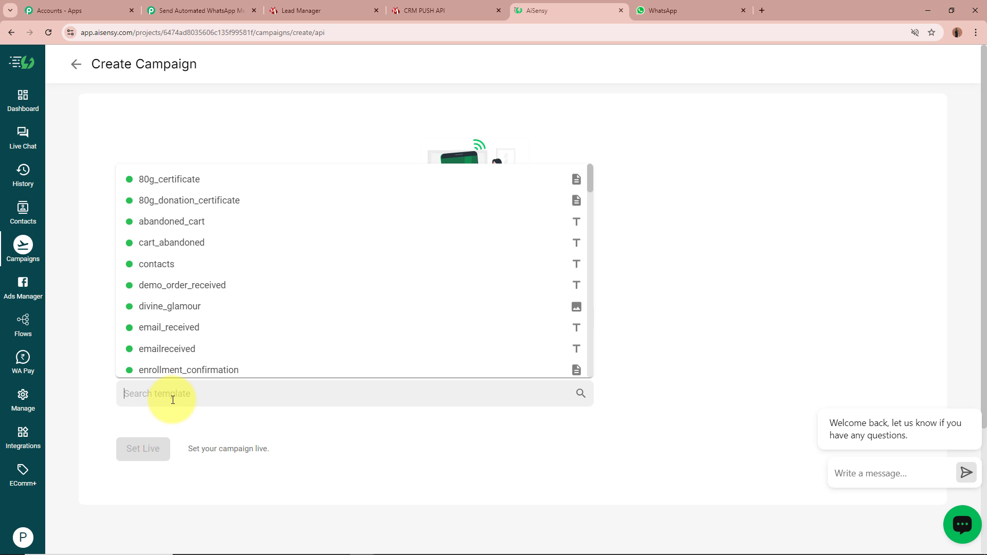
text(pa)
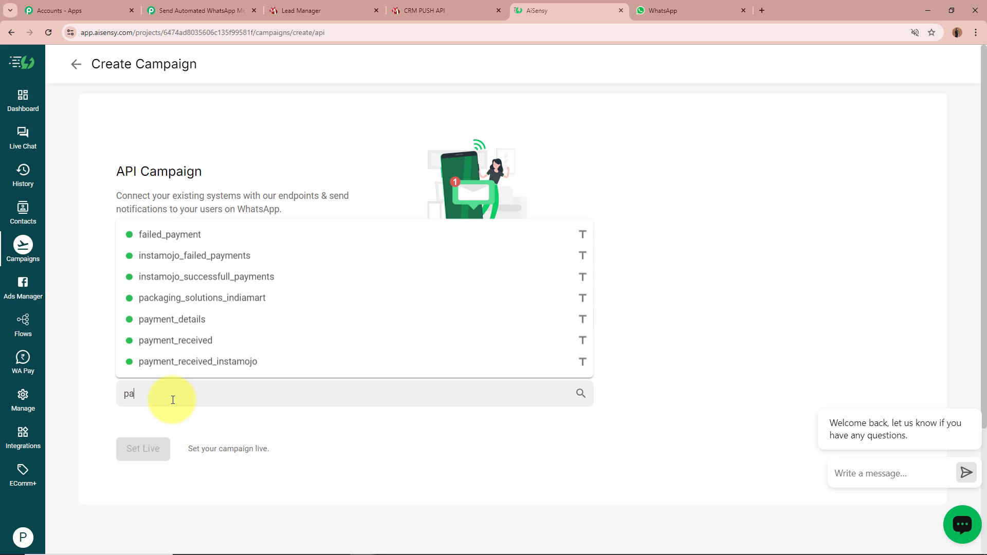
click(201, 298)
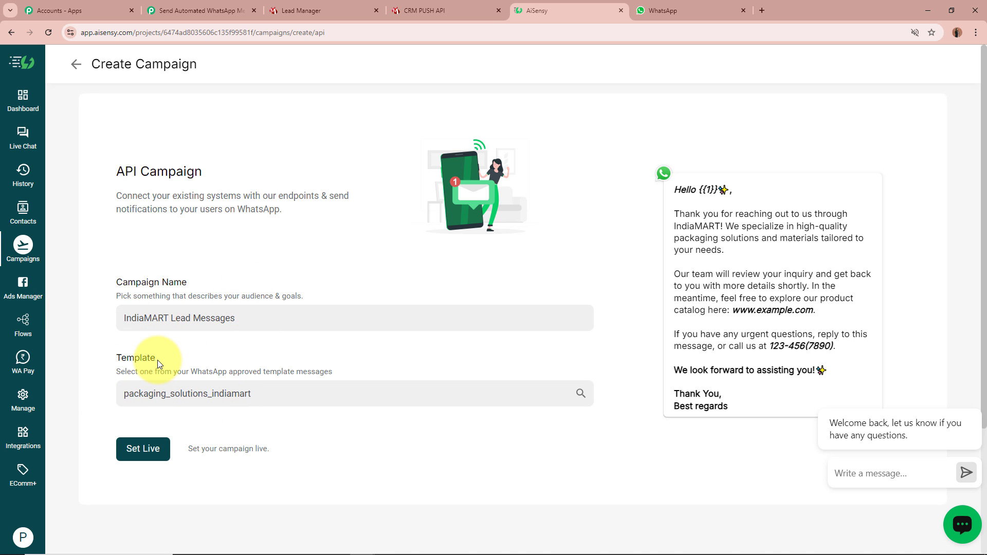
click(133, 452)
click(134, 462)
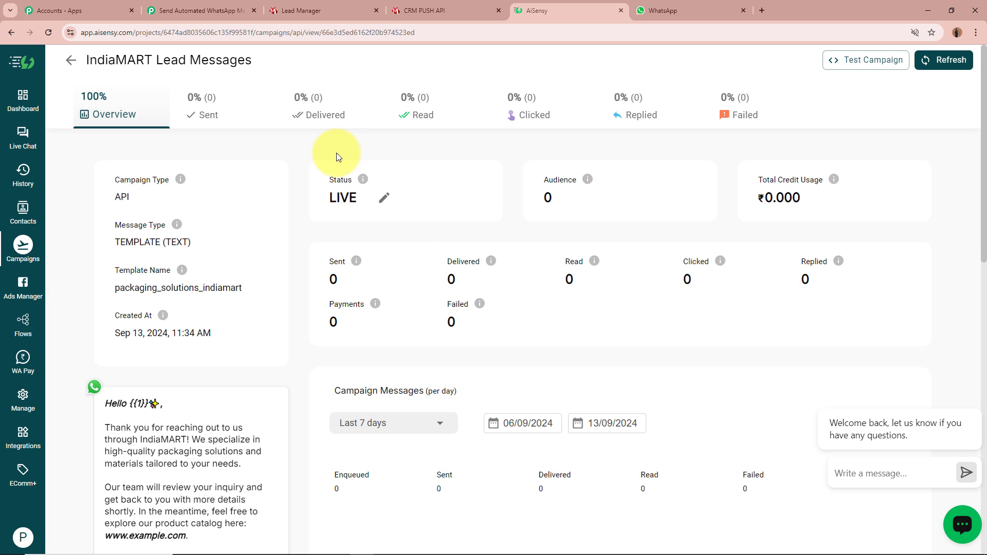
Set the action's Campaign Name to IndiaMART Lead Messages in the Pabbly workflow
click(216, 11)
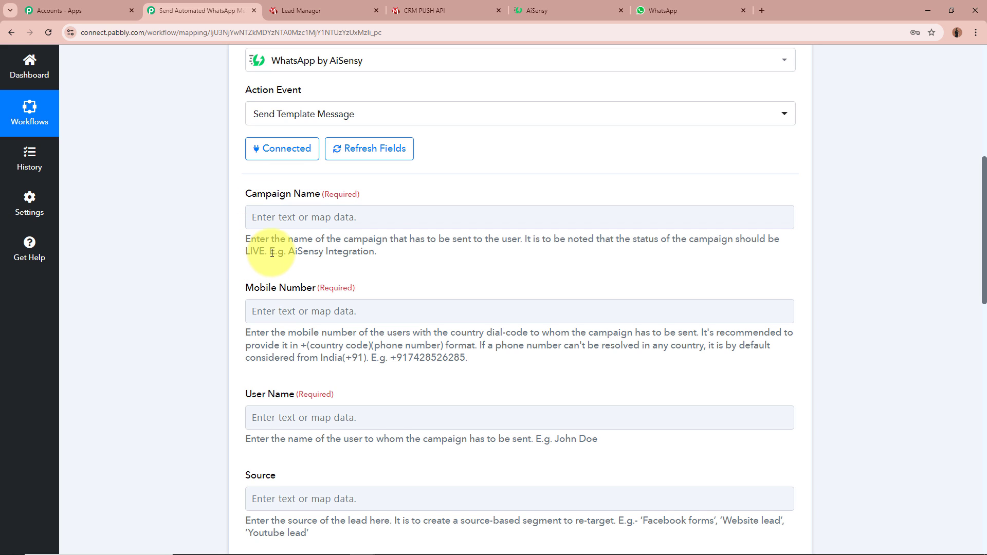
click(568, 10)
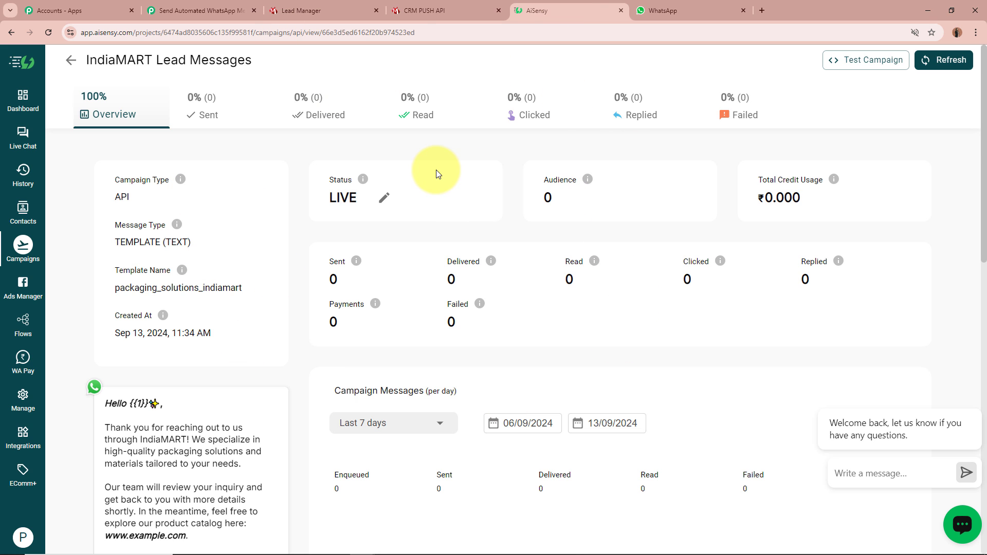
click(201, 10)
click(314, 220)
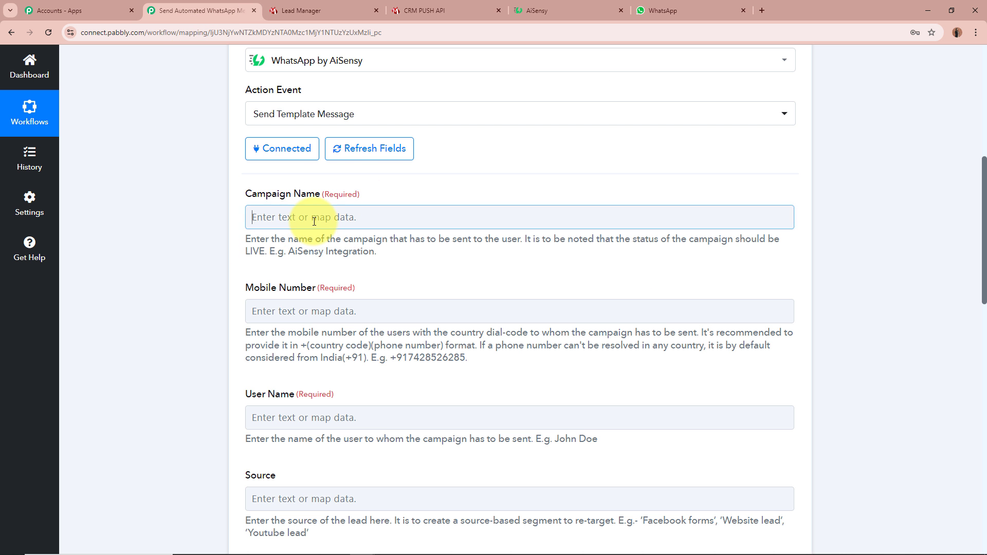
key(ctrl+v)
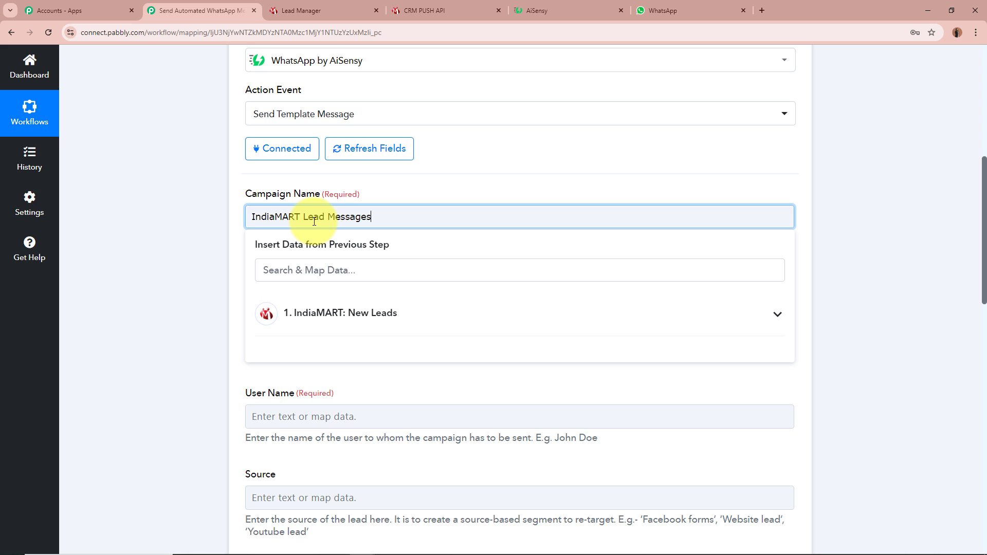
click(134, 226)
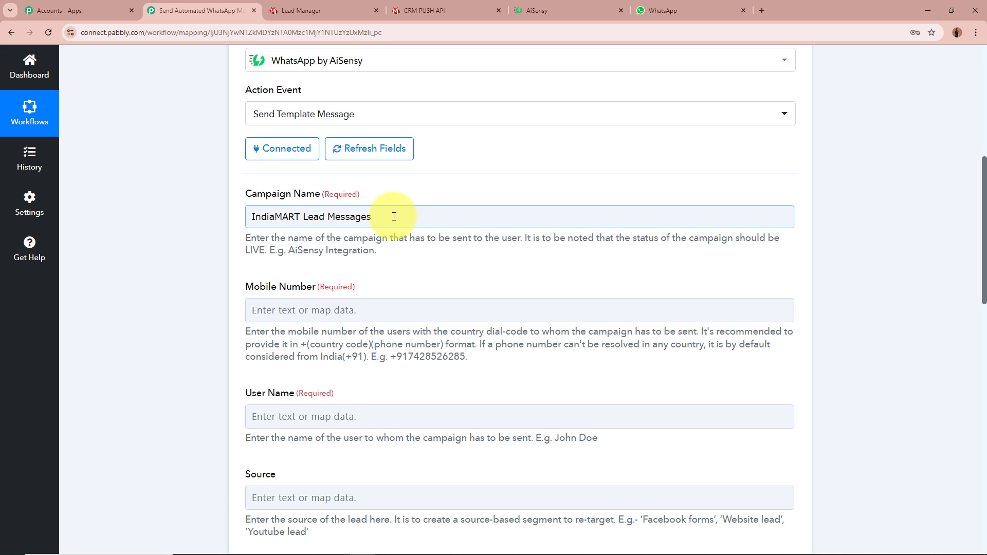
scroll(177, 285, down, 1)
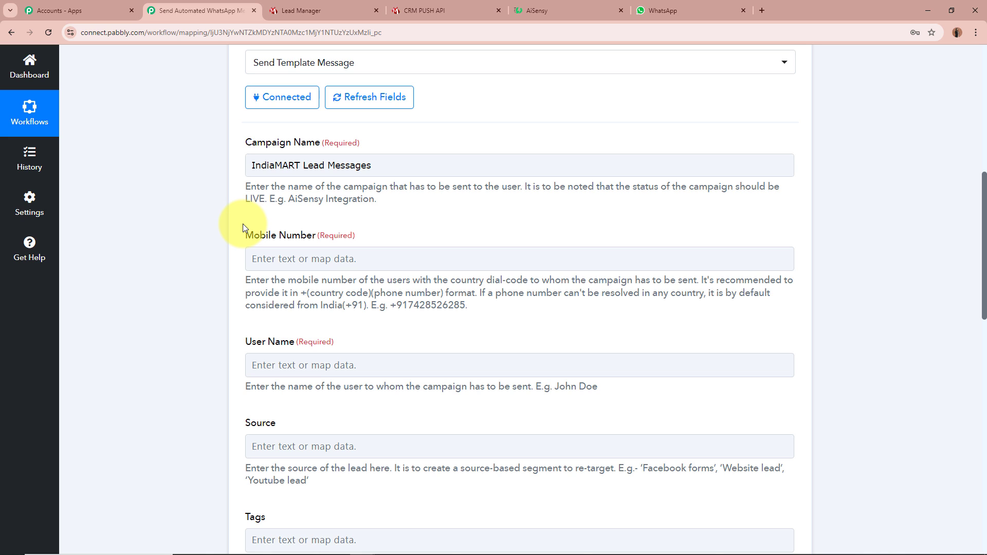
scroll(242, 224, up, 6)
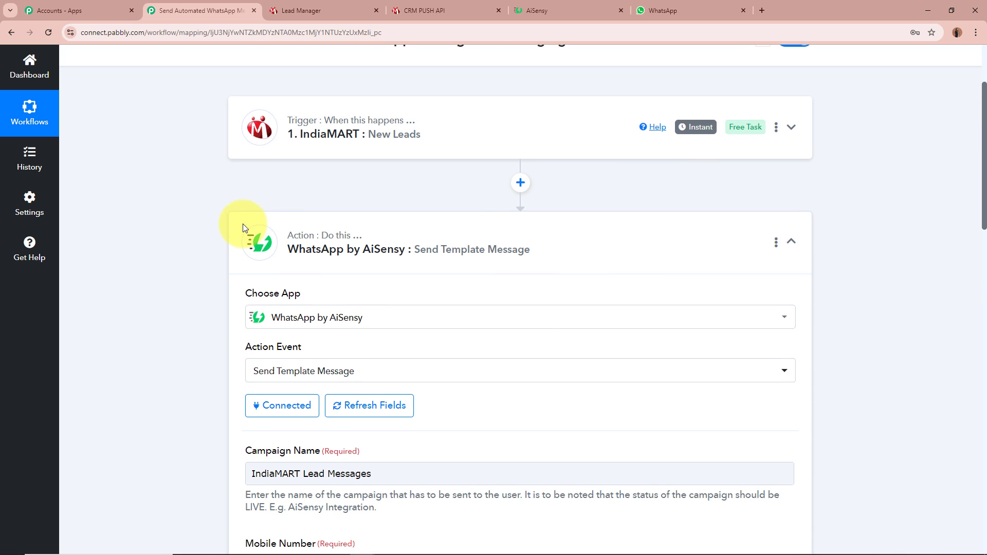
scroll(196, 275, down, 6)
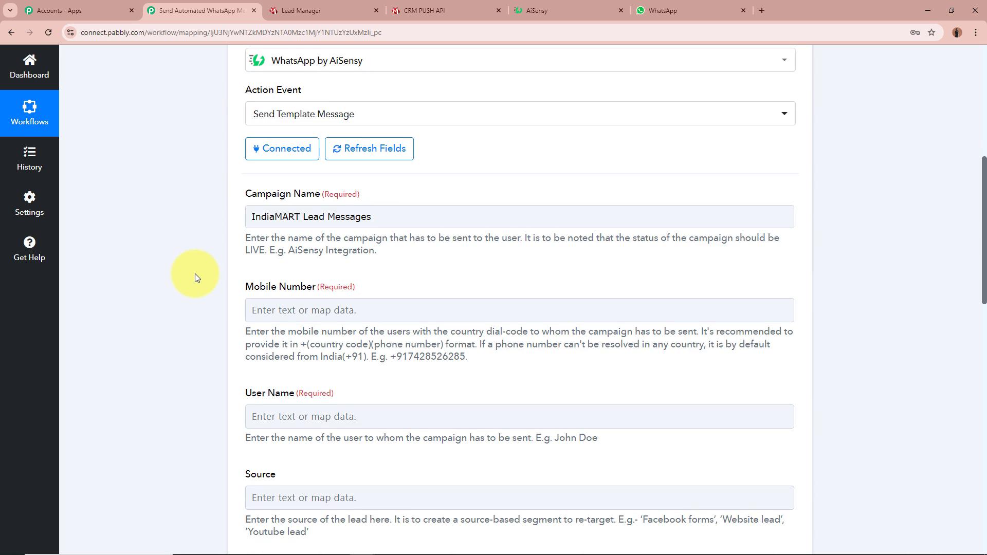
Map the Mobile Number field to the IndiaMART lead's RESPONSE SENDER MOBILE value
click(308, 258)
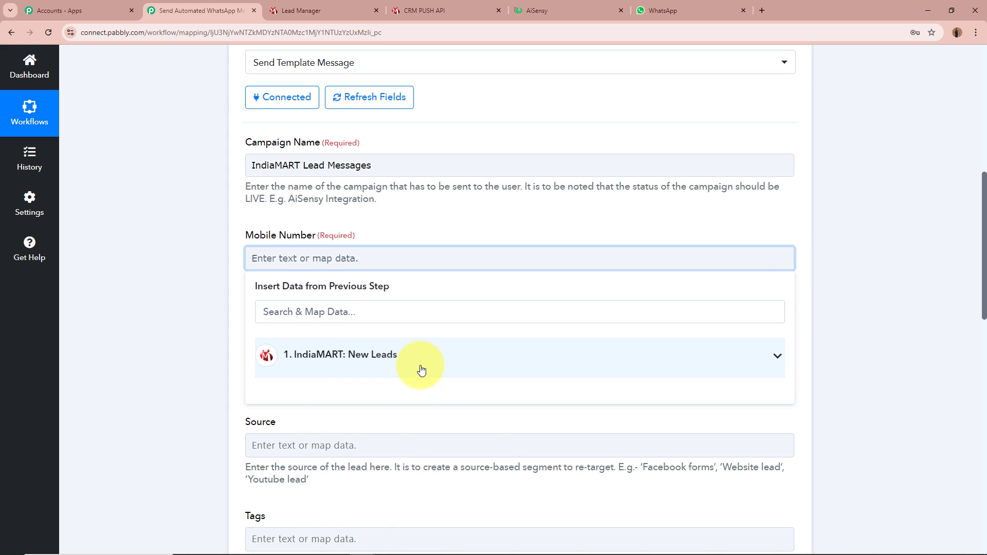
click(420, 369)
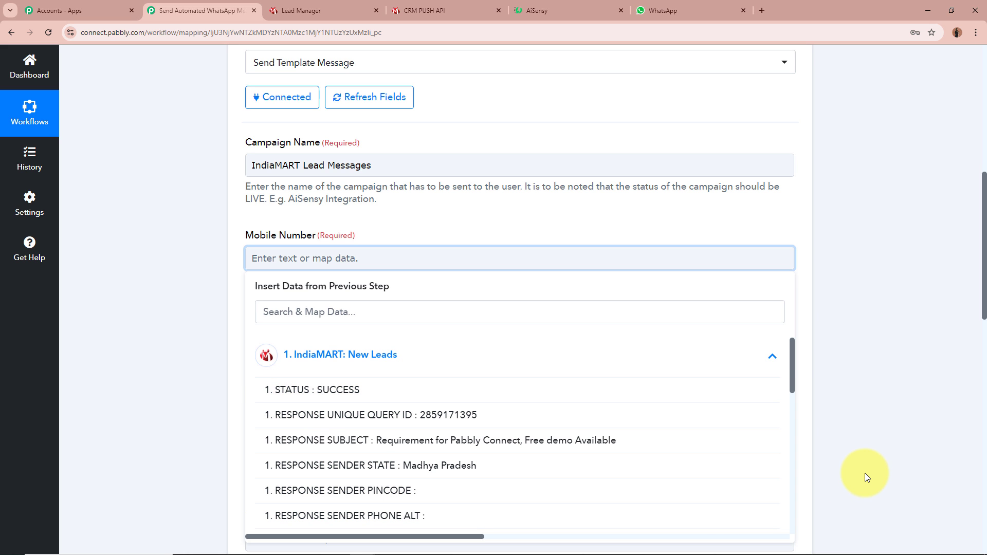
click(379, 312)
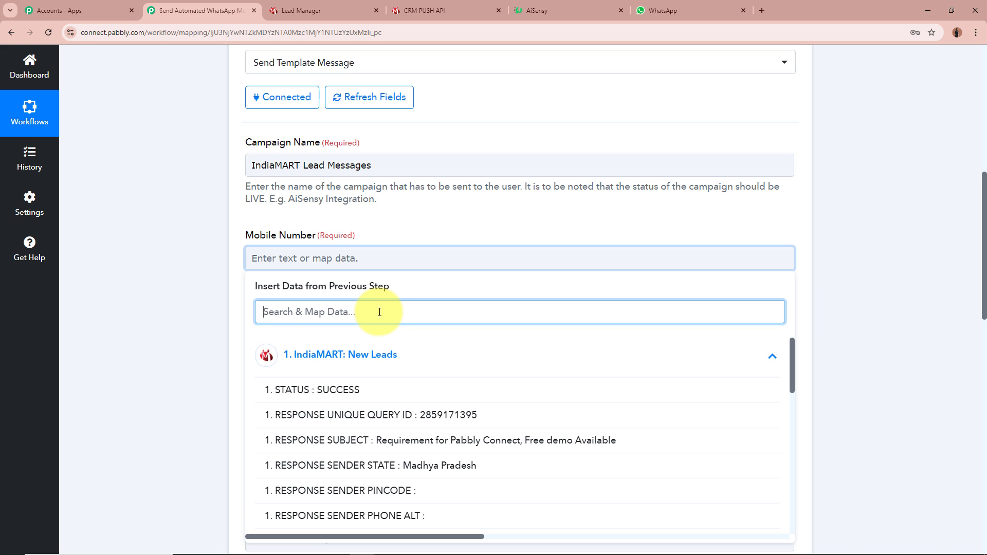
text(Mobile)
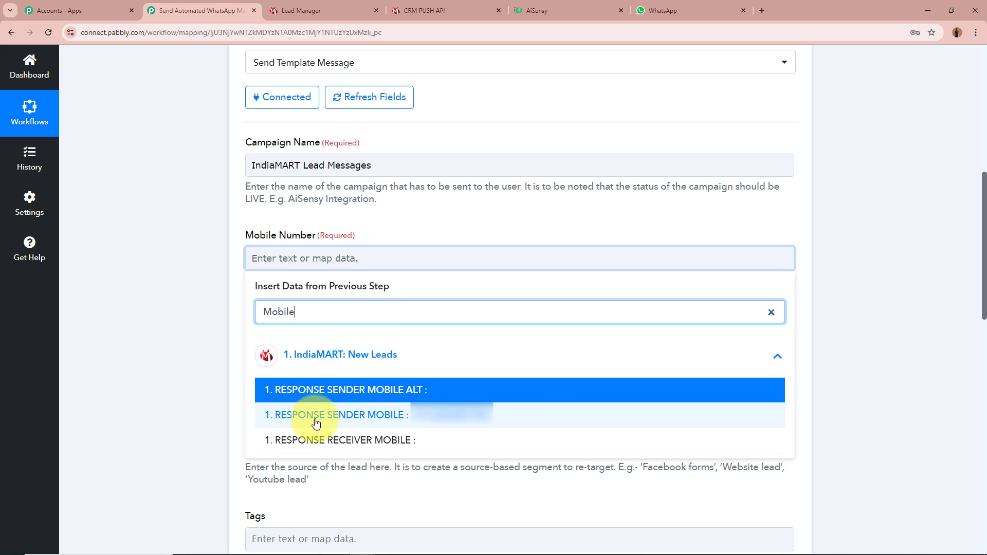
click(528, 416)
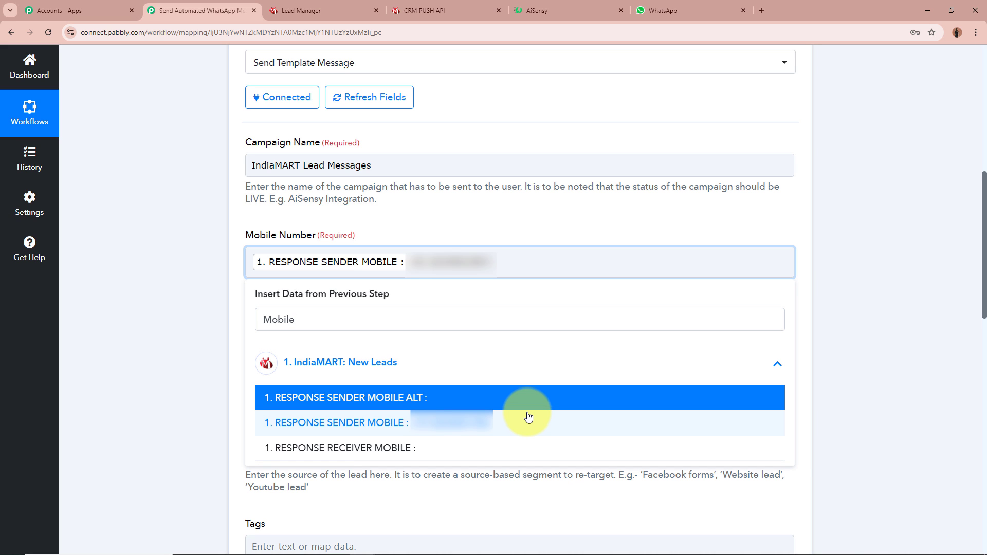
click(168, 279)
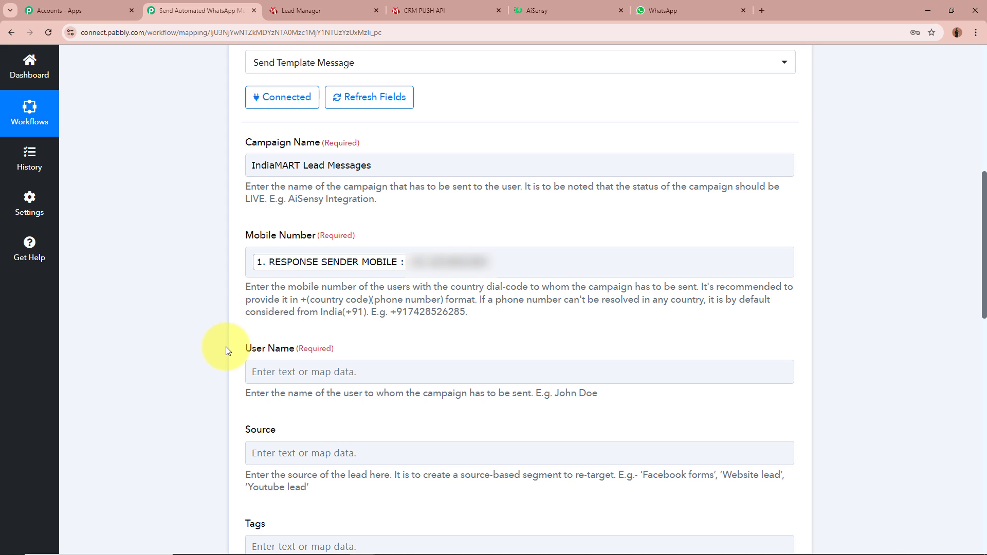
Map the User Name field to the IndiaMART lead's RESPONSE SENDER NAME value
drag(364, 394, 605, 396)
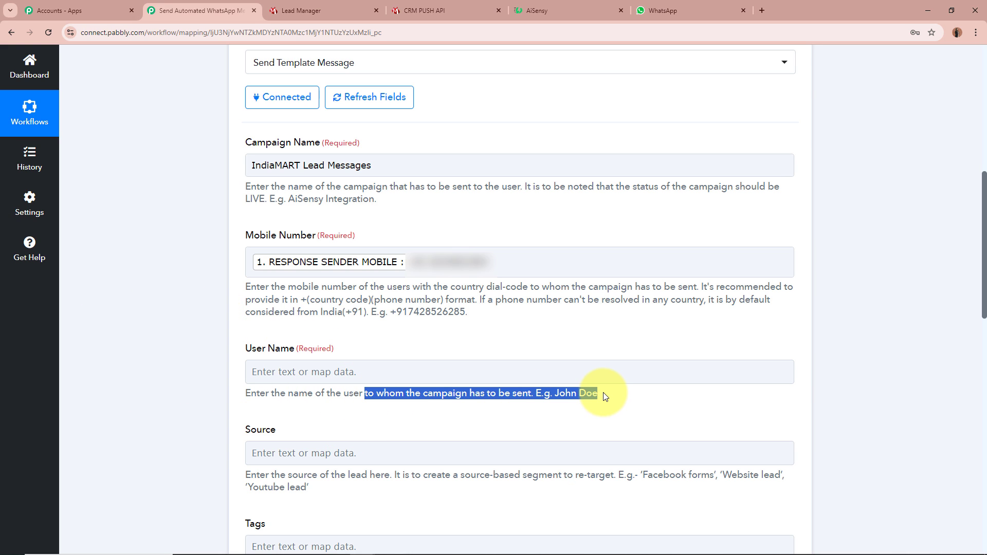
click(605, 396)
click(285, 371)
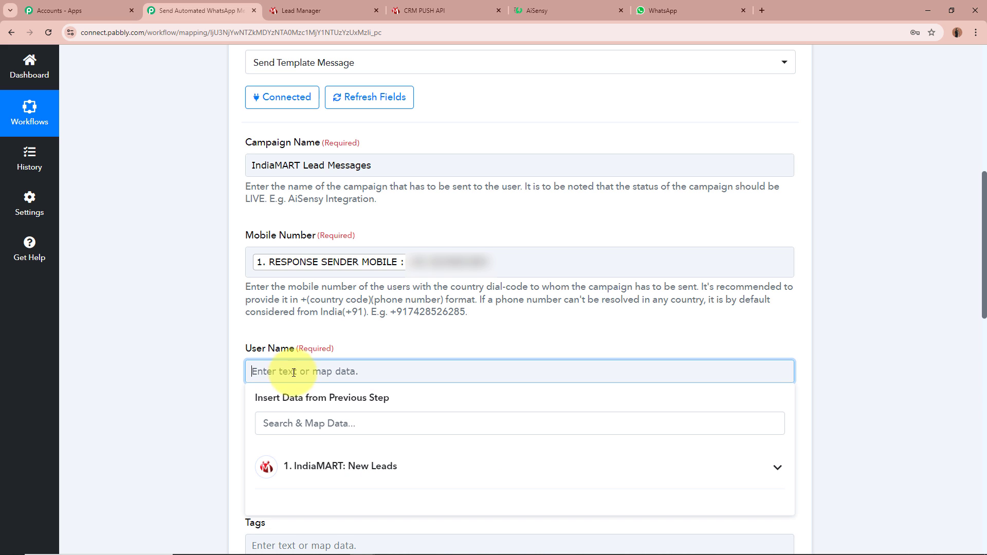
click(402, 478)
scroll(437, 514, down, 3)
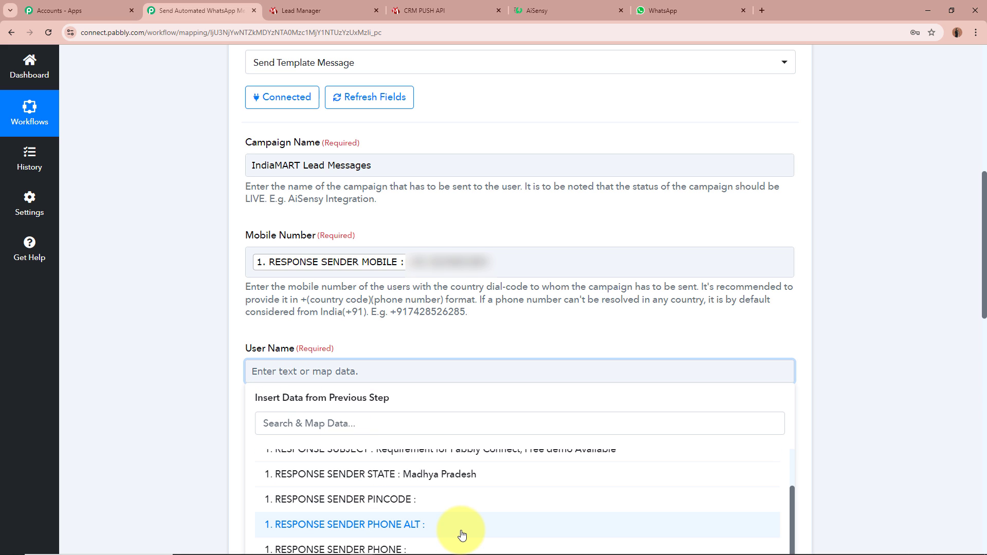
scroll(462, 534, down, 2)
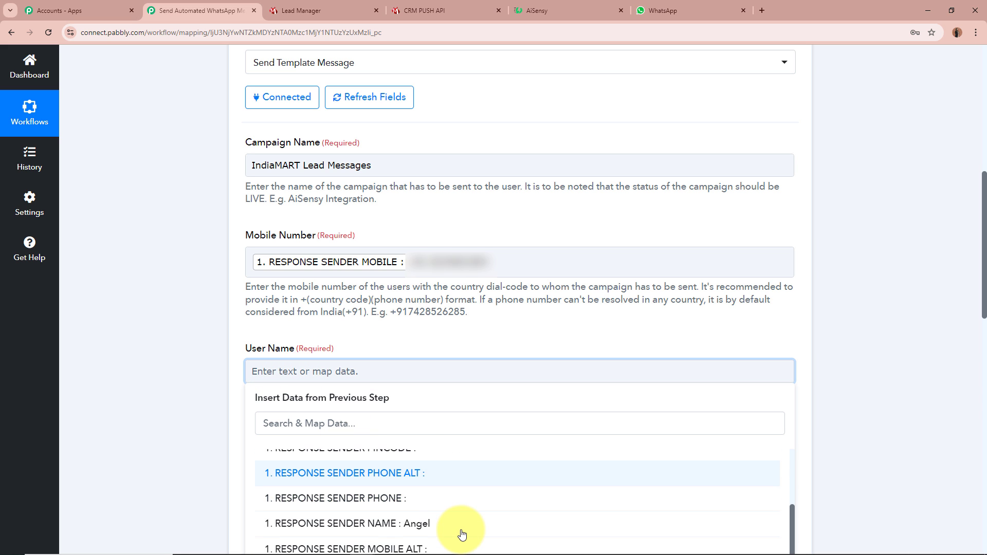
click(430, 524)
click(195, 396)
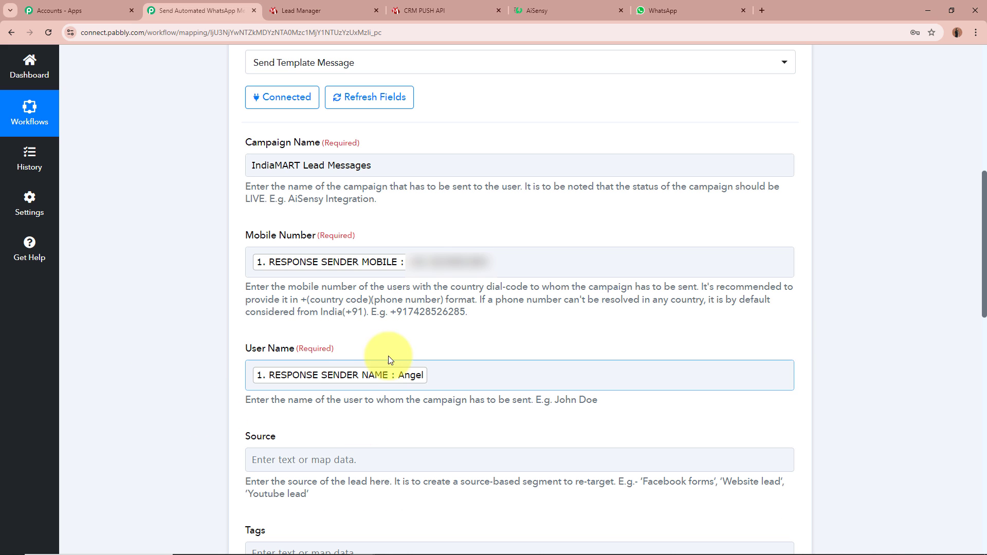
Review the IndiaMART Lead Messages campaign's template text and its {{1}} placeholder in AiSensy
scroll(196, 381, down, 5)
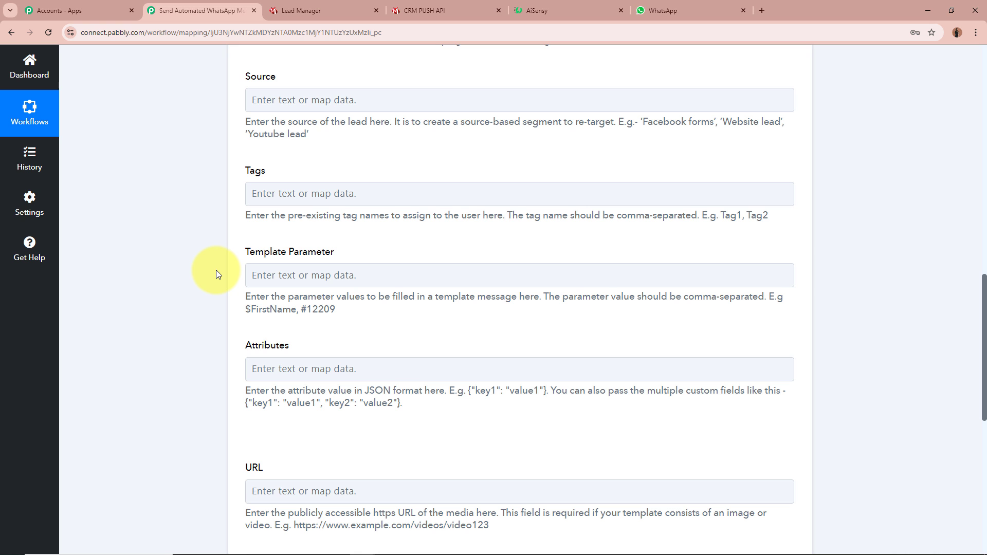
click(566, 6)
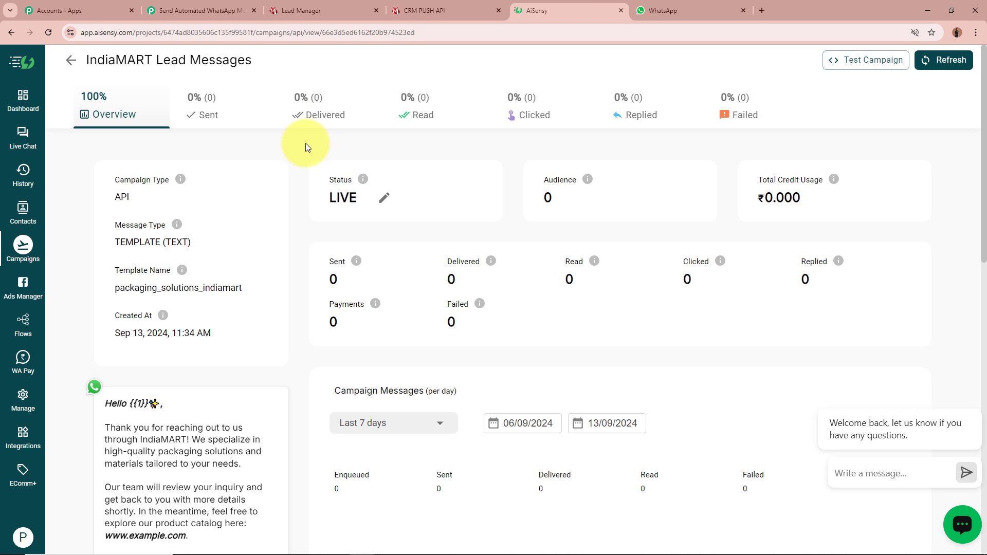
scroll(457, 294, down, 5)
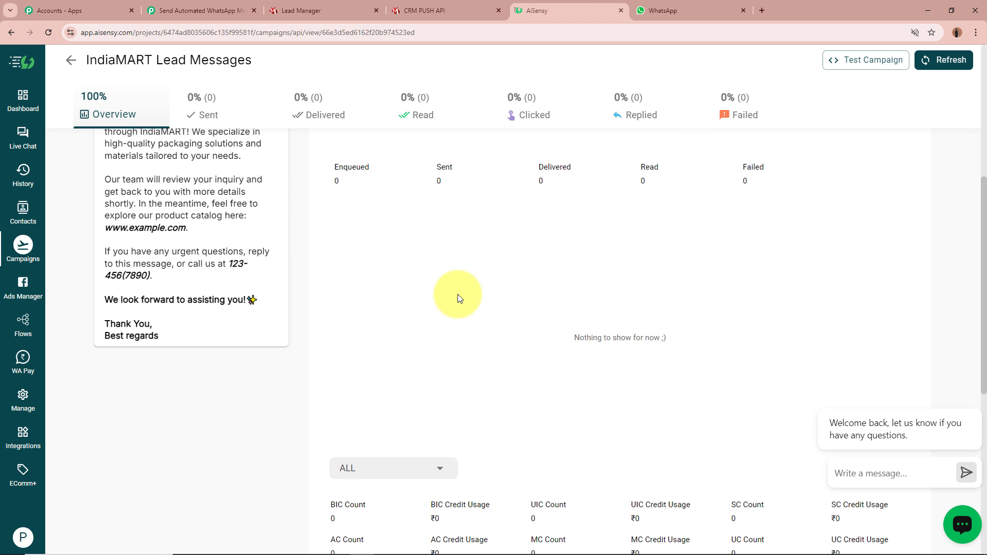
scroll(457, 294, up, 2)
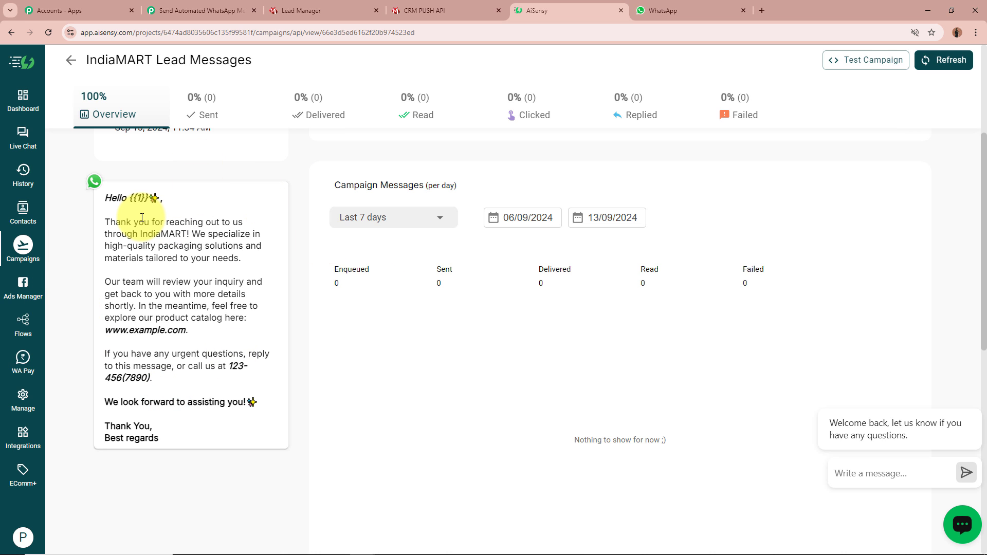
drag(104, 197, 194, 400)
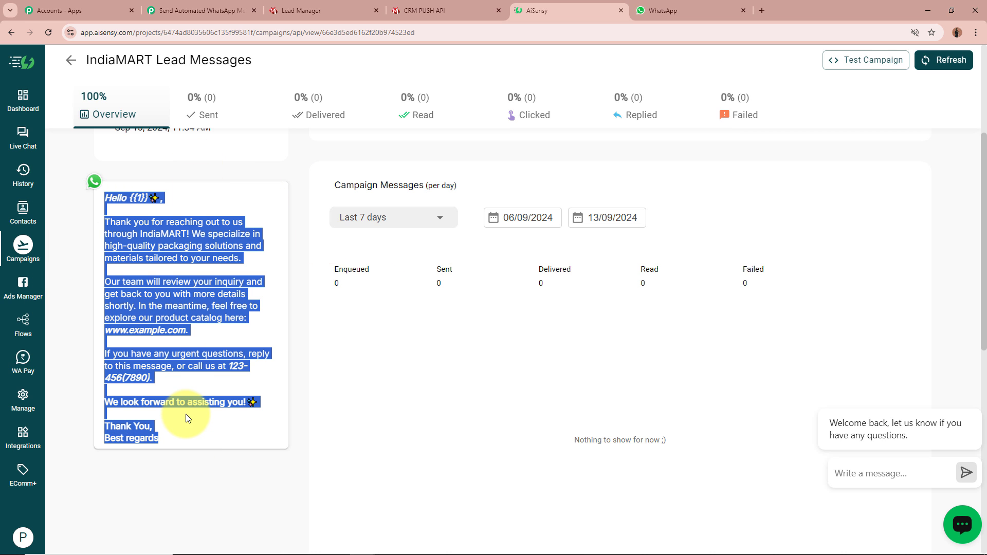
click(165, 258)
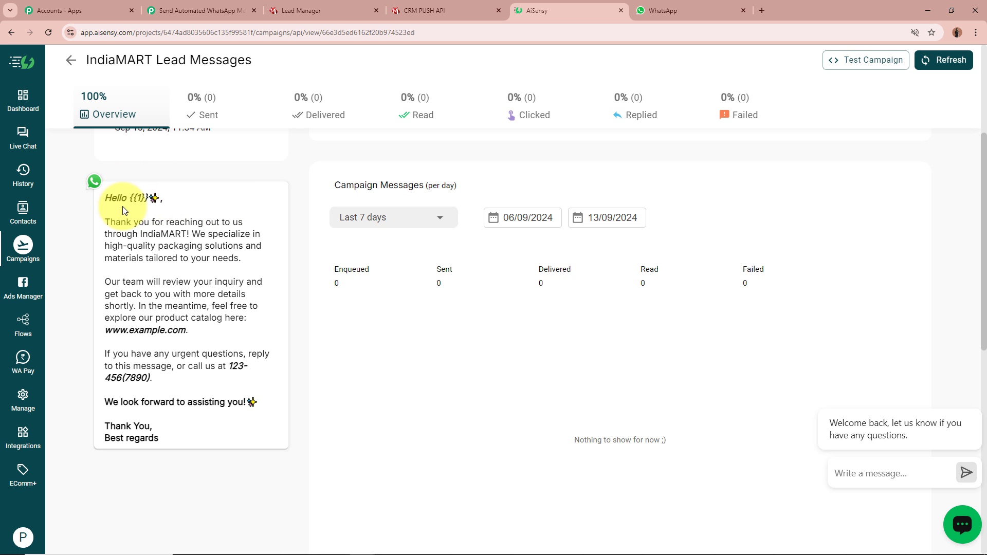
click(236, 9)
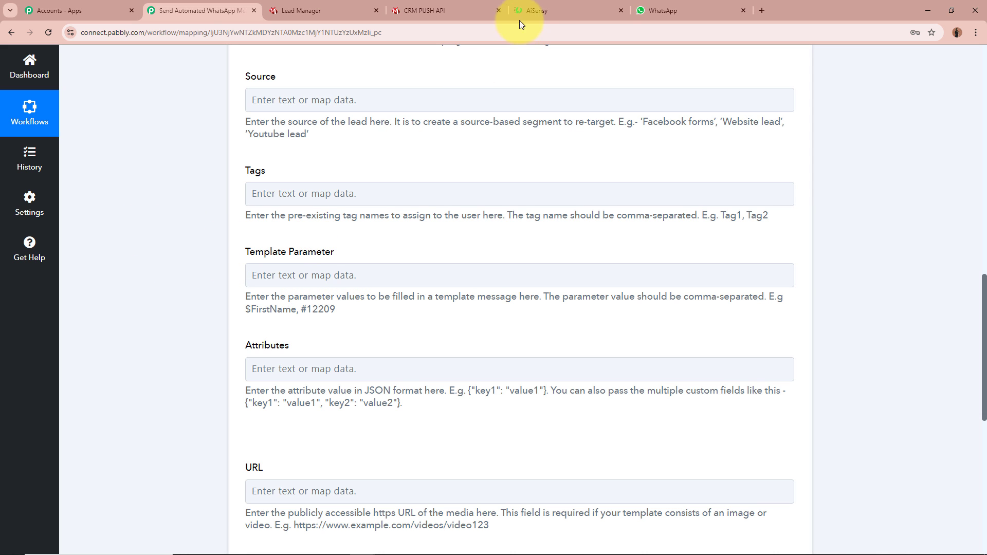
click(529, 12)
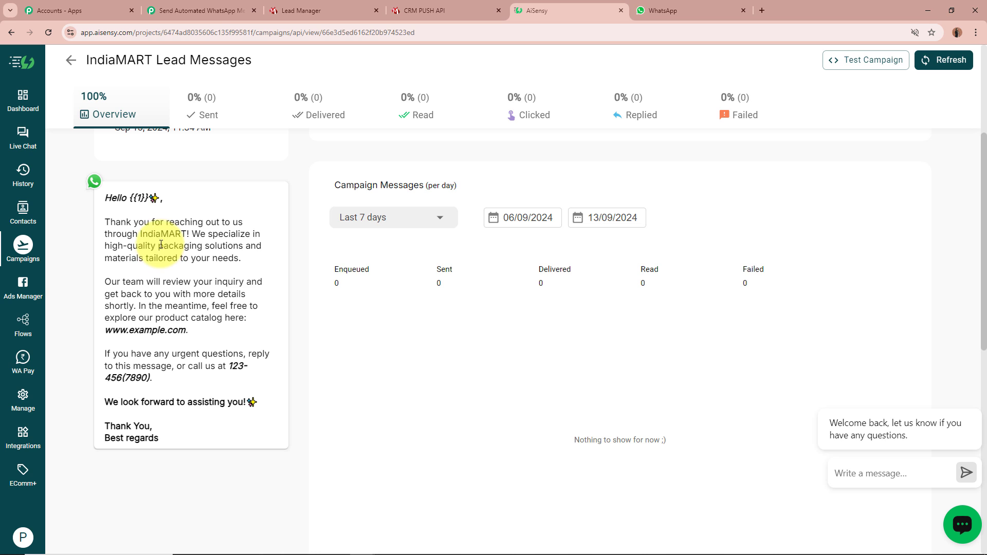
click(198, 12)
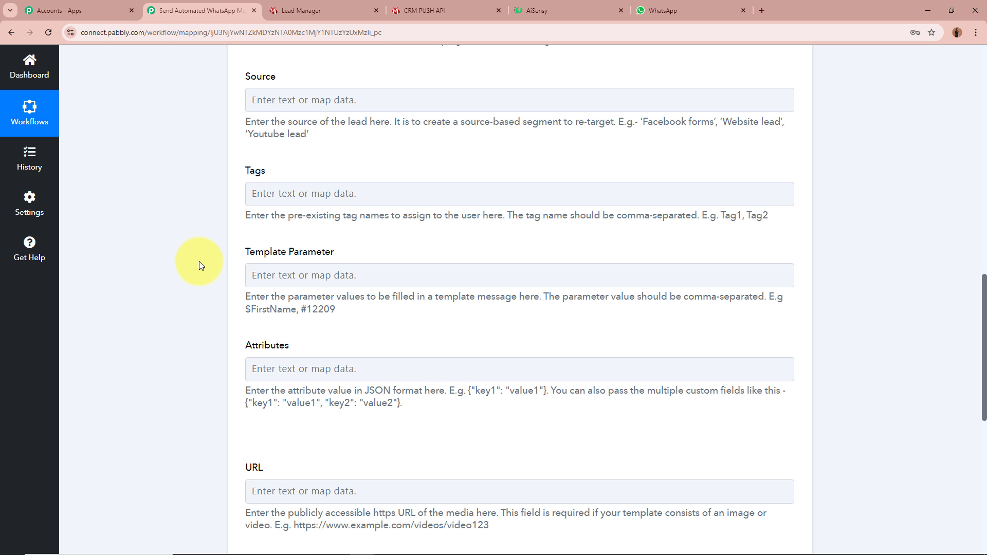
Map the Template Parameter field to the lead's RESPONSE SENDER NAME value
click(357, 273)
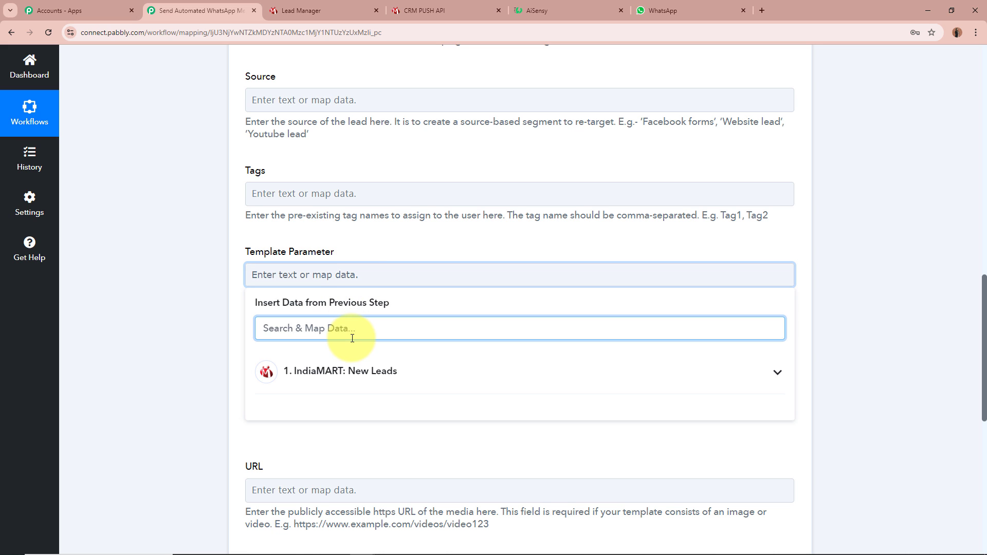
text(Nam)
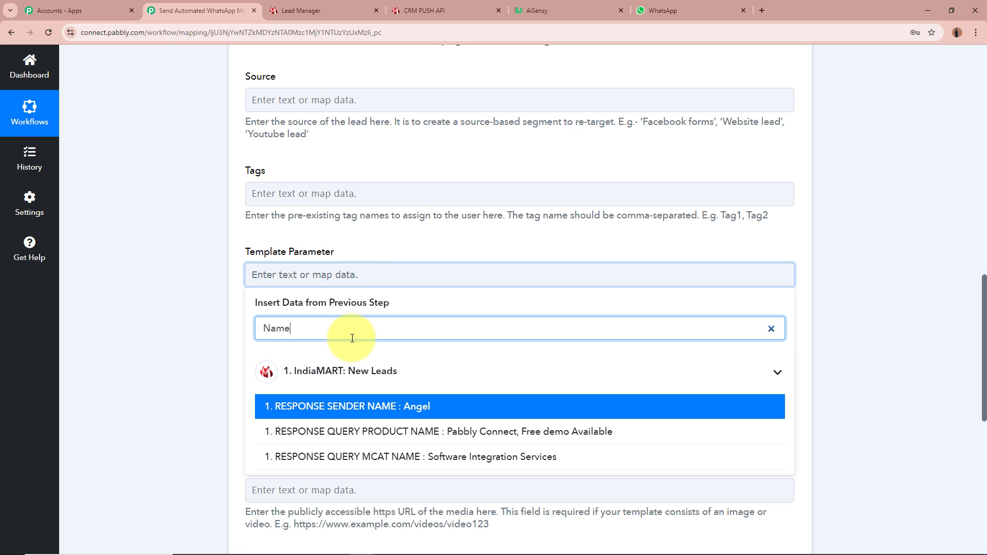
text(e)
click(486, 406)
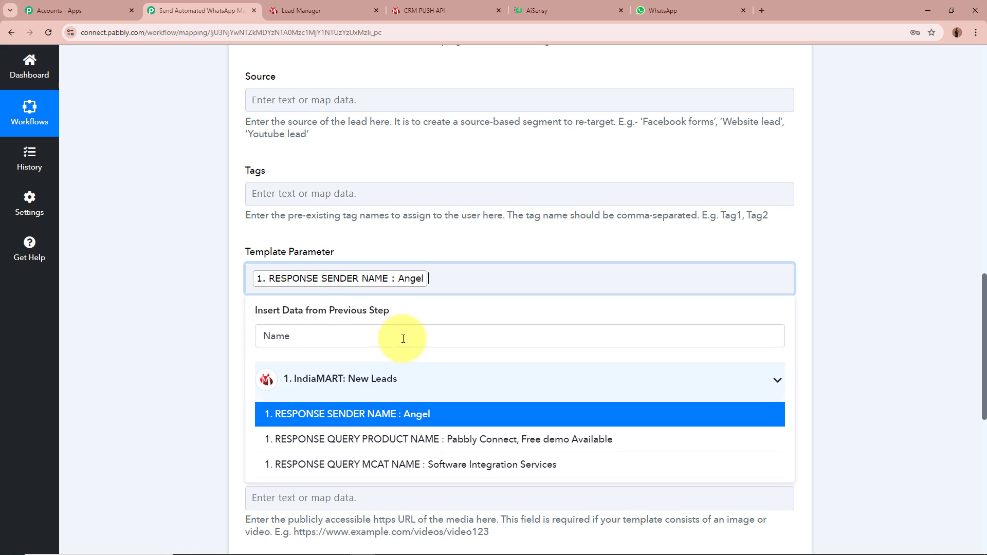
click(195, 278)
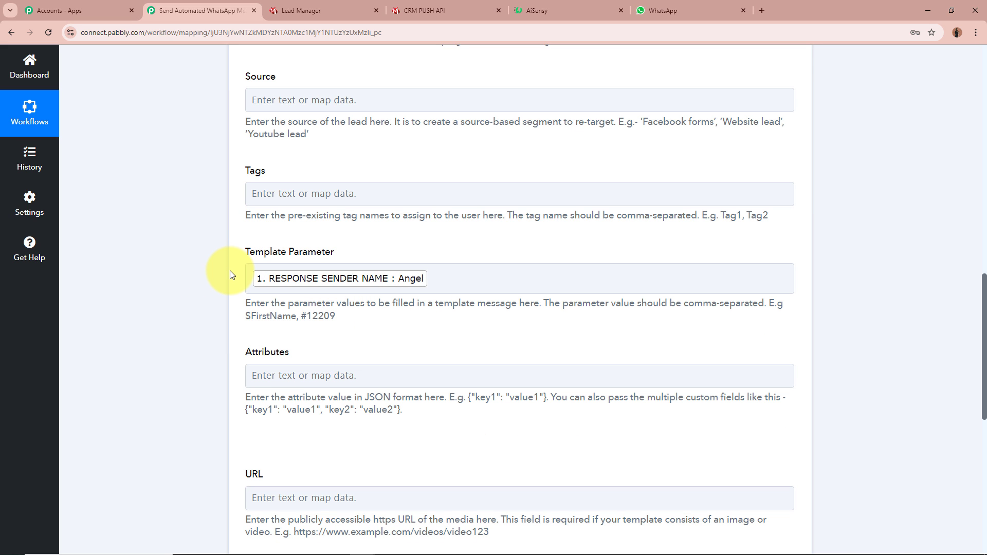
click(587, 12)
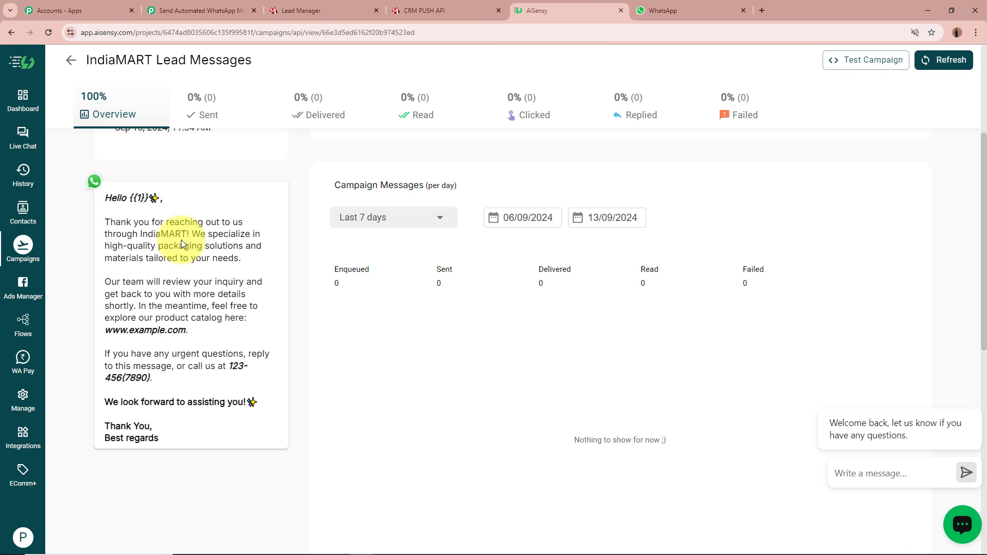
click(216, 10)
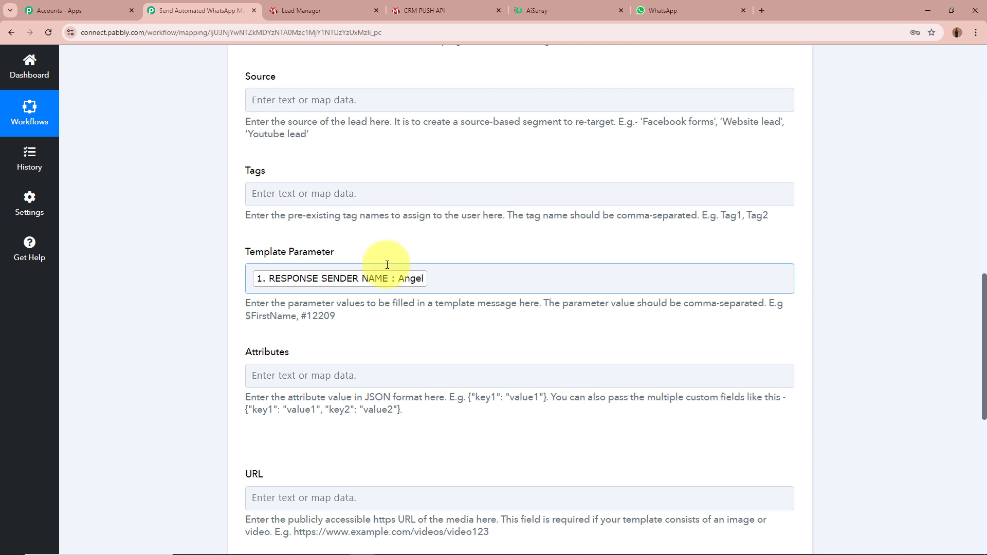
click(237, 333)
Save the AiSensy action and send a test request, then inspect the returned response fields
scroll(199, 380, down, 3)
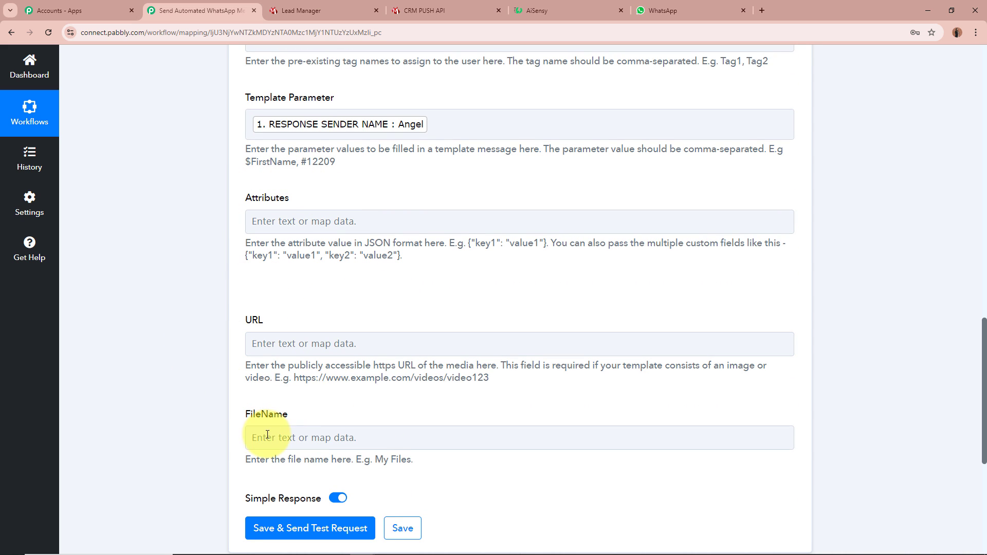
scroll(123, 411, down, 3)
scroll(123, 409, up, 2)
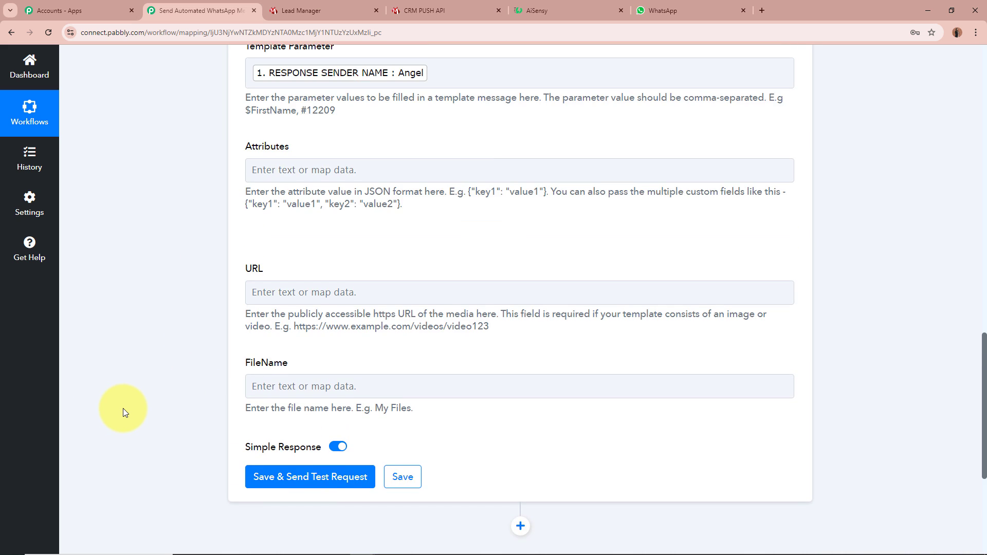
scroll(123, 409, down, 3)
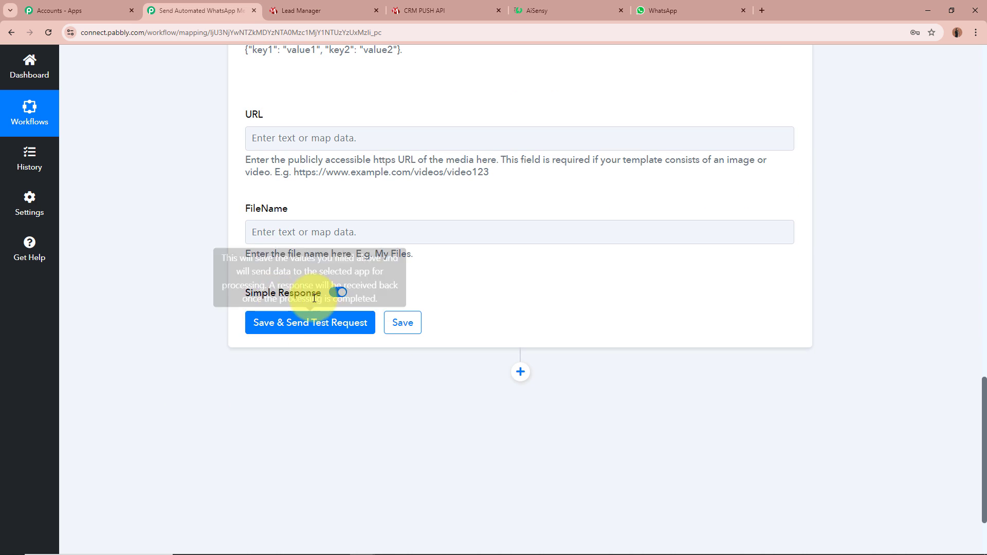
click(310, 324)
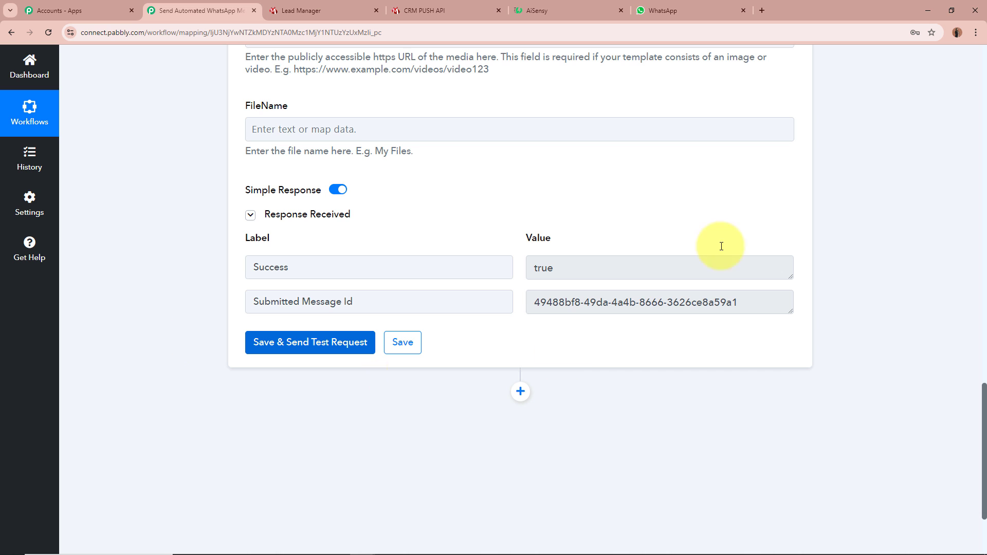
drag(312, 274, 205, 268)
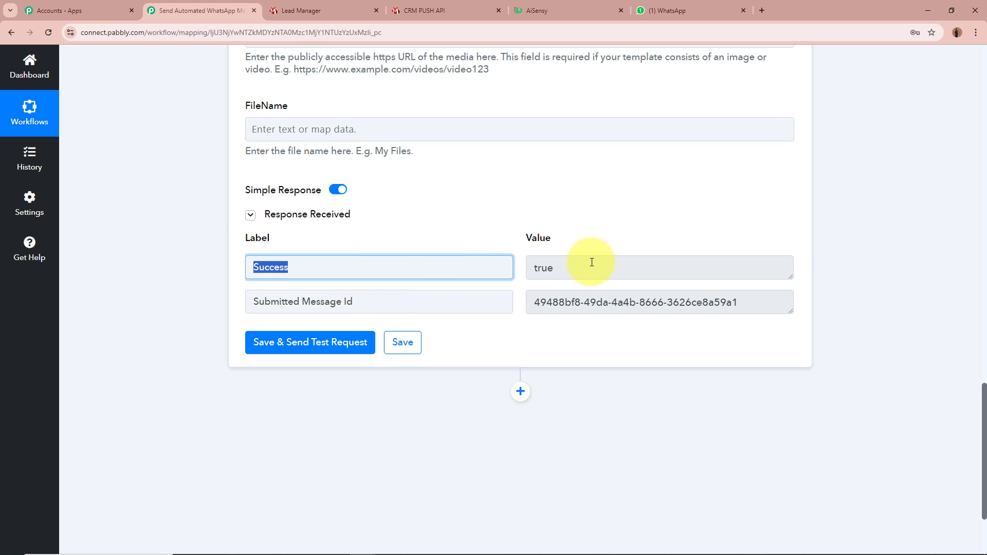
drag(590, 260, 275, 282)
drag(395, 304, 285, 302)
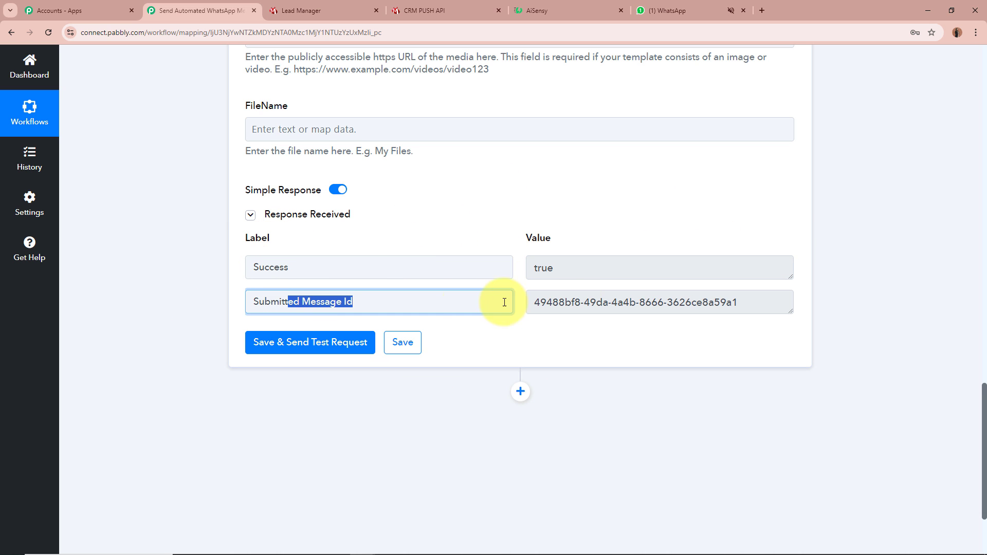
drag(532, 303, 667, 303)
drag(931, 302, 936, 302)
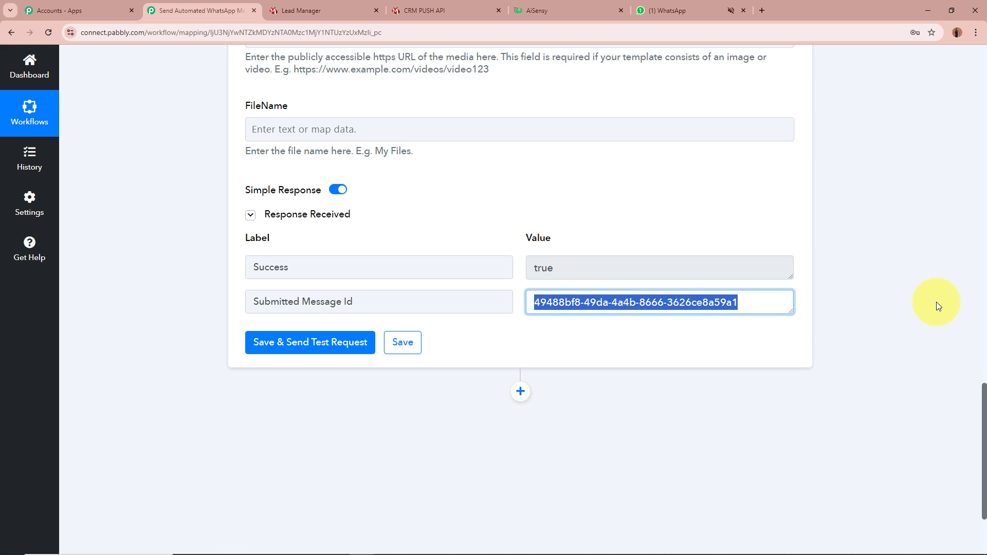
click(935, 301)
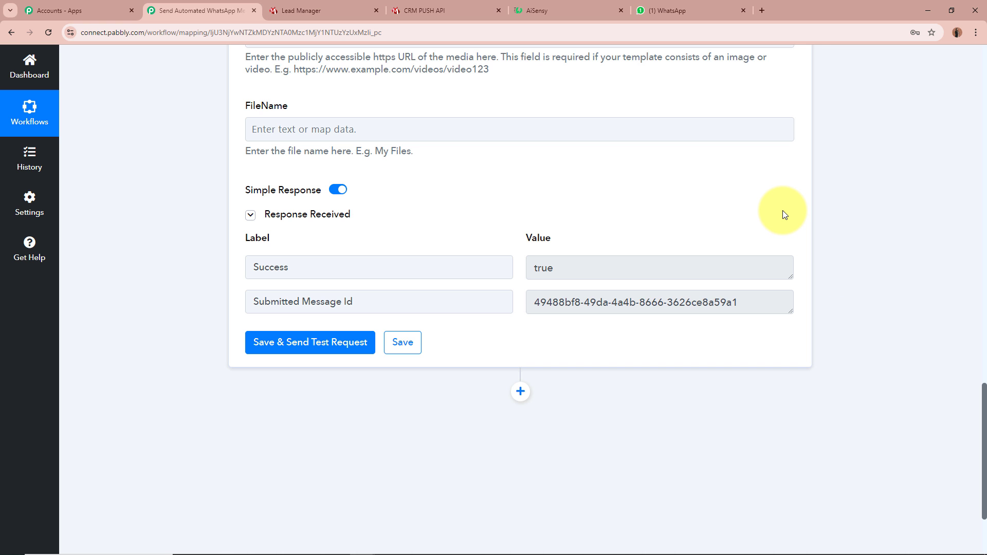
Examine the test message received from AiSensy in WhatsApp Web, then return to the Pabbly workflow
key(ctrl+6)
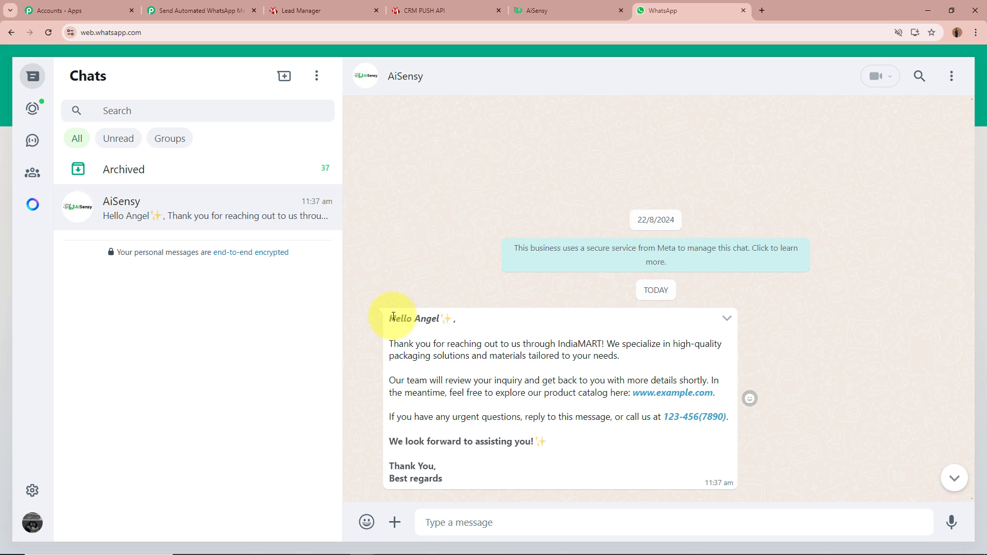
drag(391, 318, 448, 319)
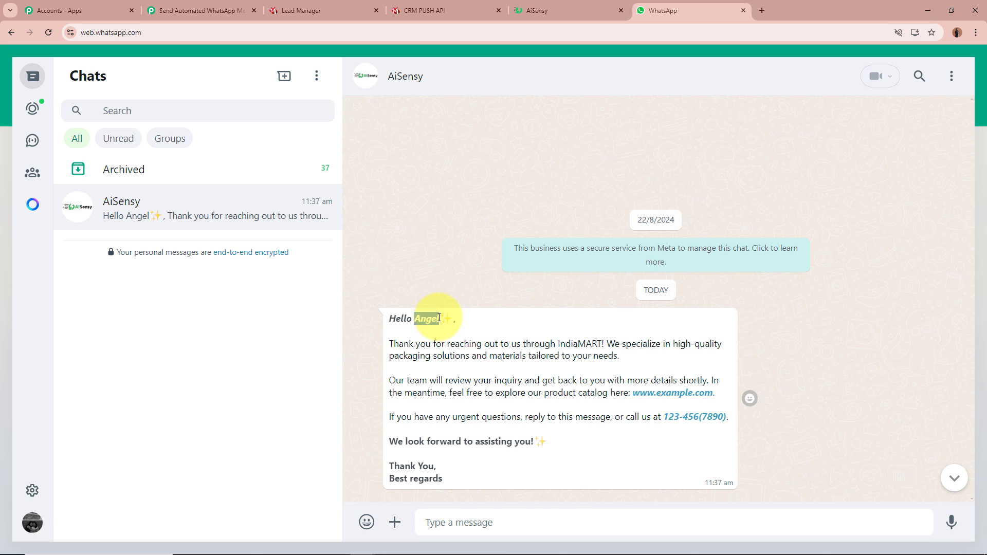
click(435, 318)
drag(391, 343, 712, 343)
drag(403, 355, 624, 355)
drag(395, 380, 629, 396)
drag(674, 396, 712, 394)
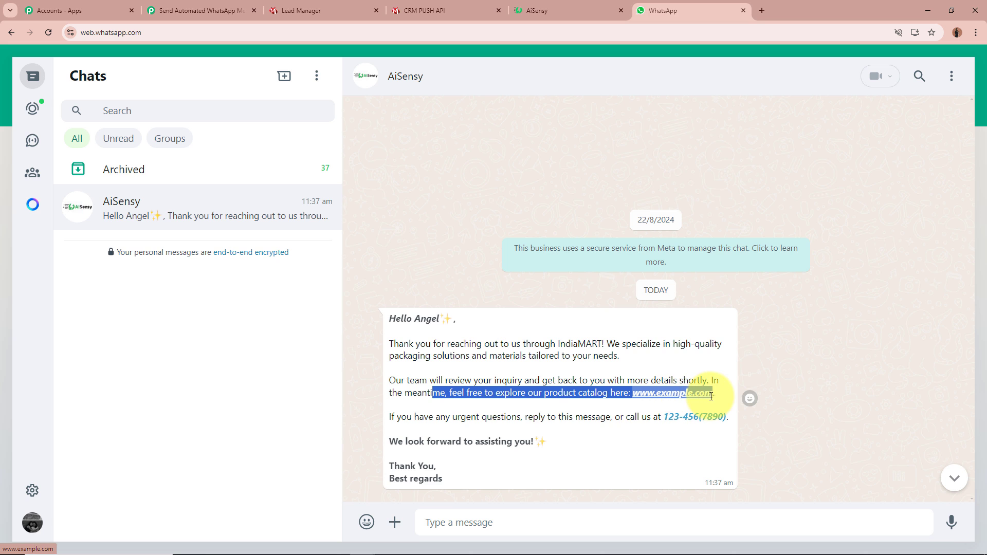
drag(391, 418, 711, 421)
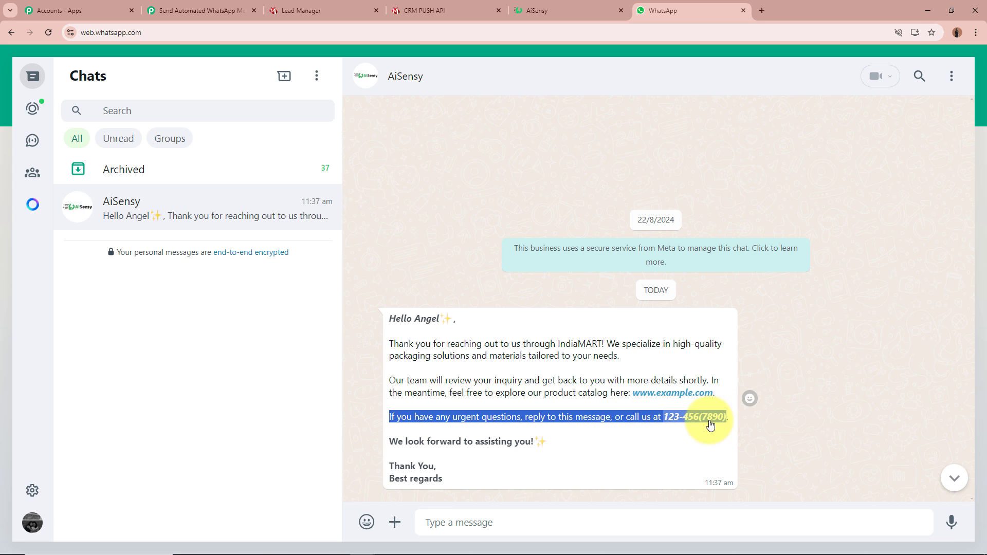
drag(379, 441, 558, 442)
drag(399, 478, 438, 477)
click(542, 421)
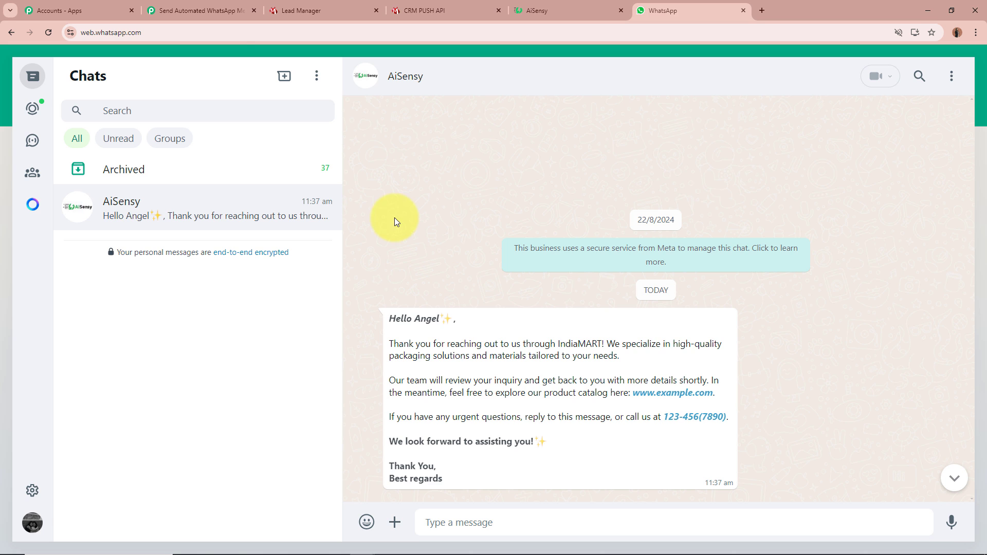
click(201, 10)
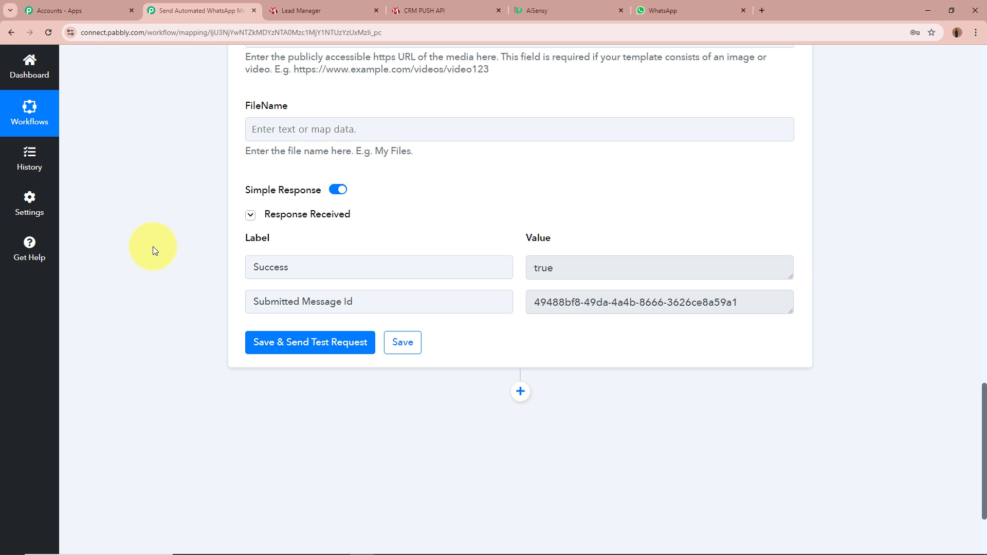